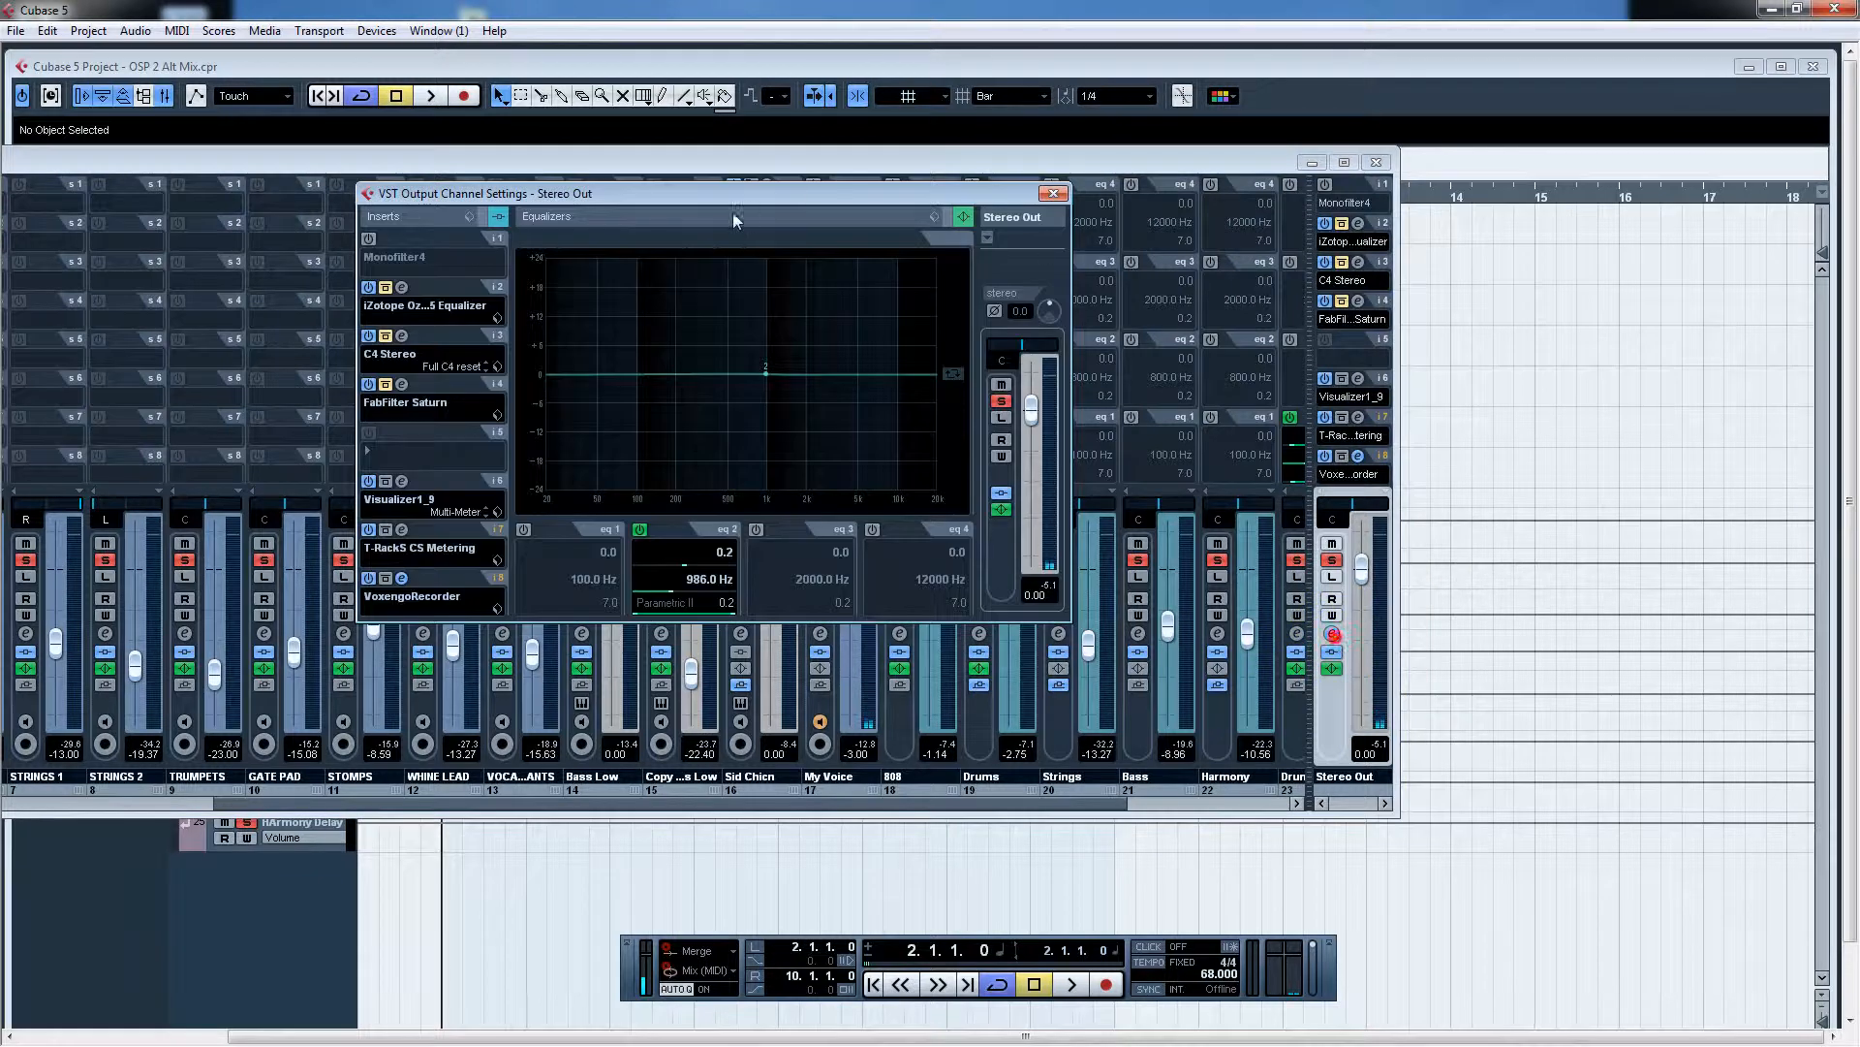
Step: Minimize the mixer and start playing the looped section with the Stereo Out channel settings over the arrangement
left_click(1313, 163)
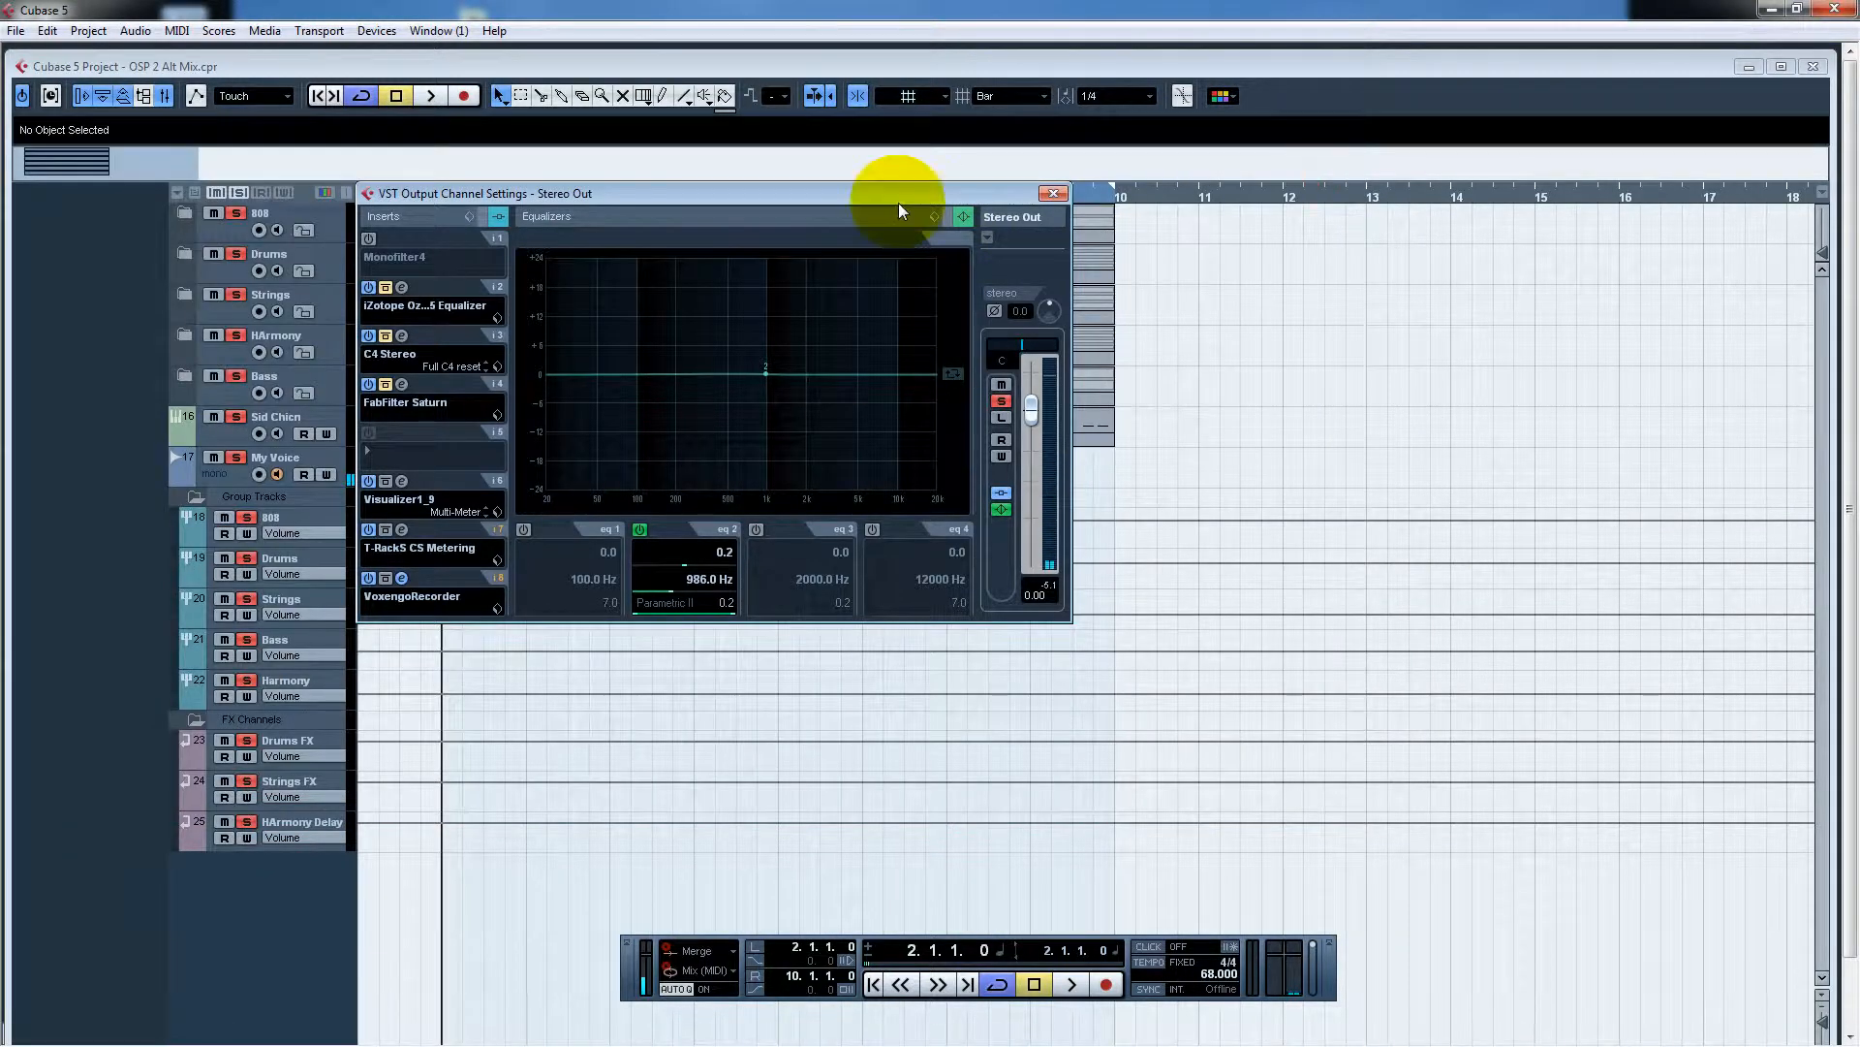
left_click_drag(898, 210, 1265, 361)
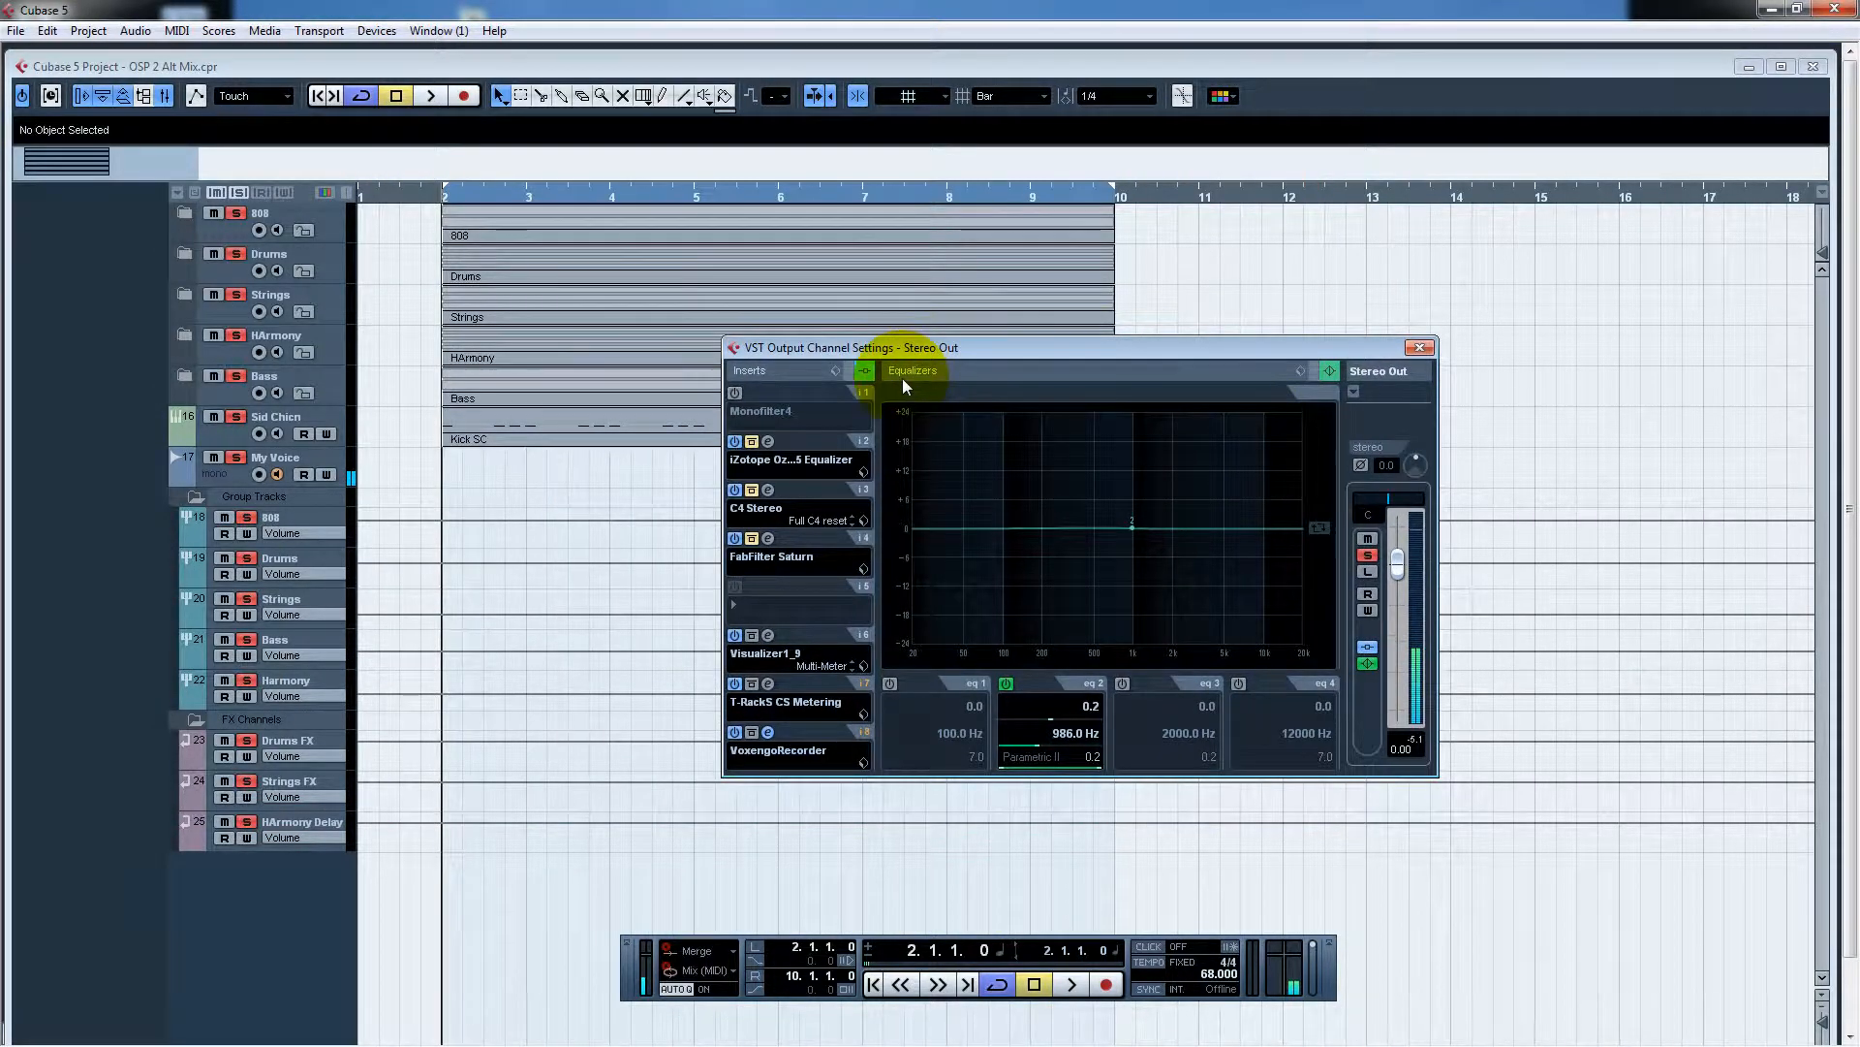
key("space")
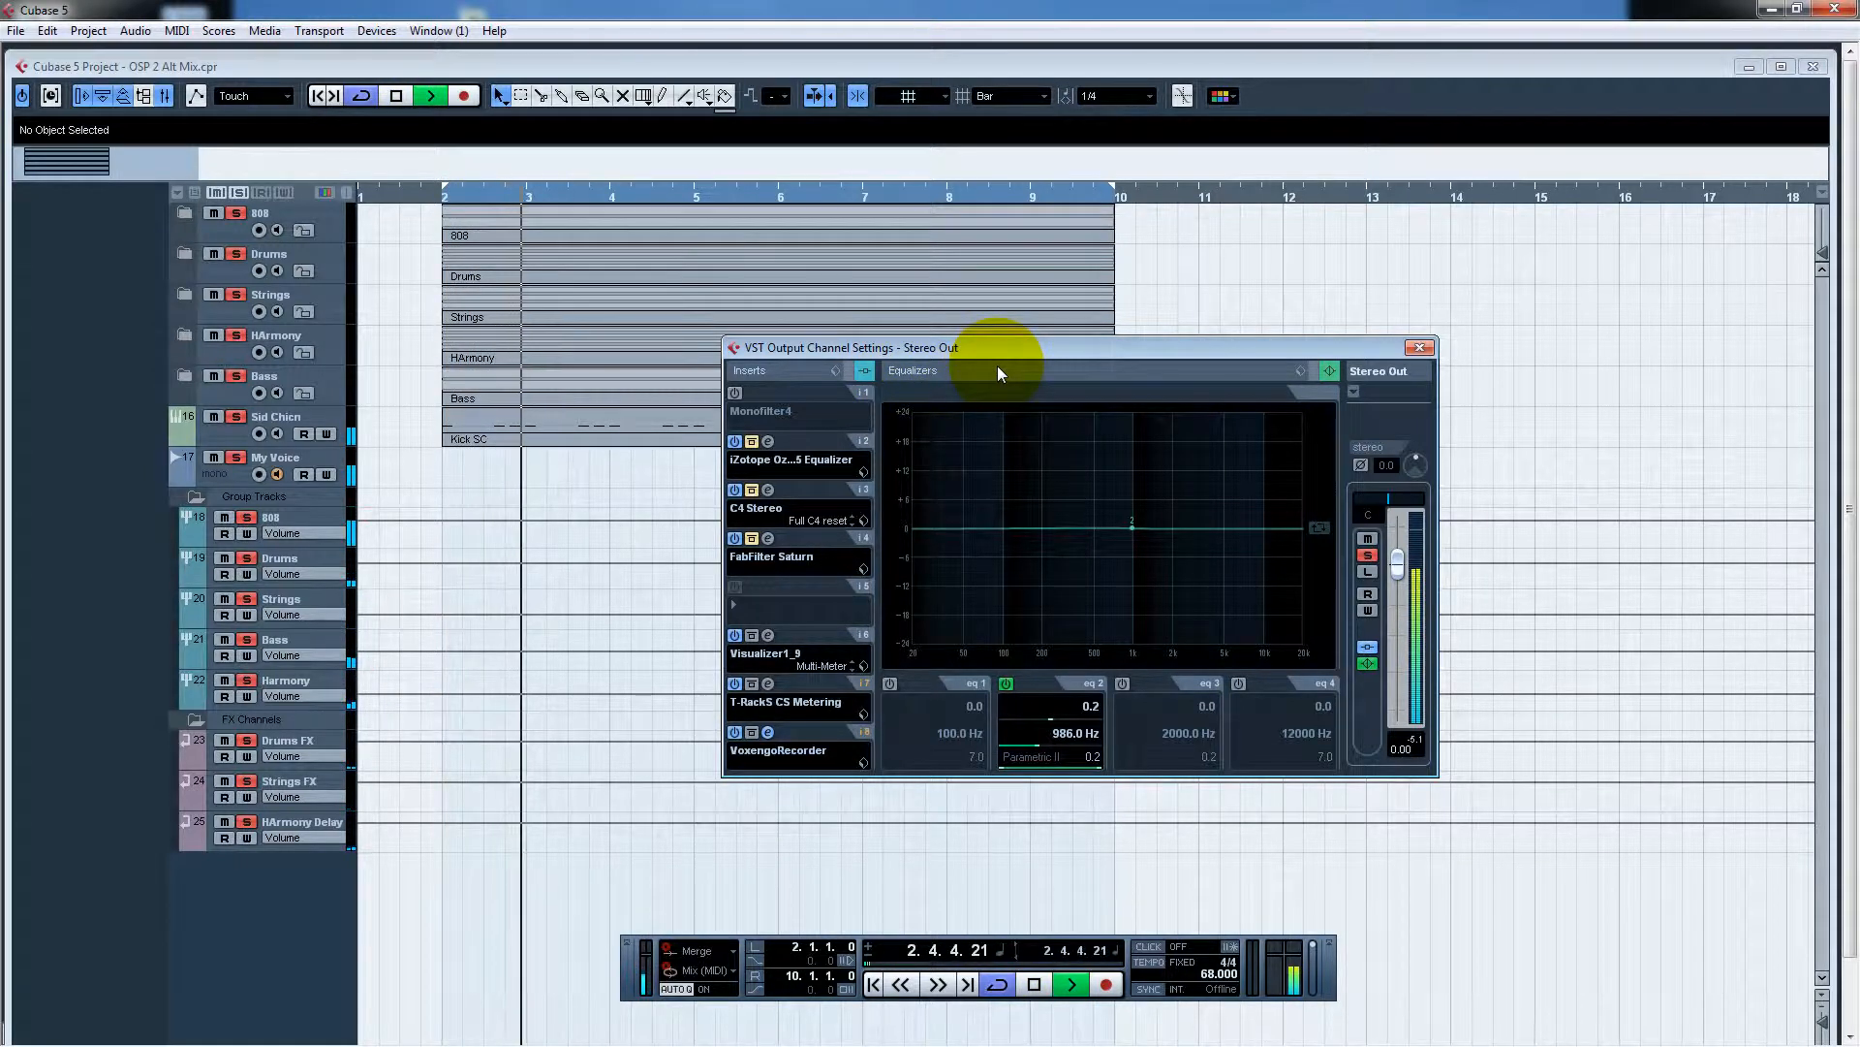
Step: Move the Stereo Out channel settings below the track events and lower the output fader to -12.09
left_click_drag(1014, 351, 896, 468)
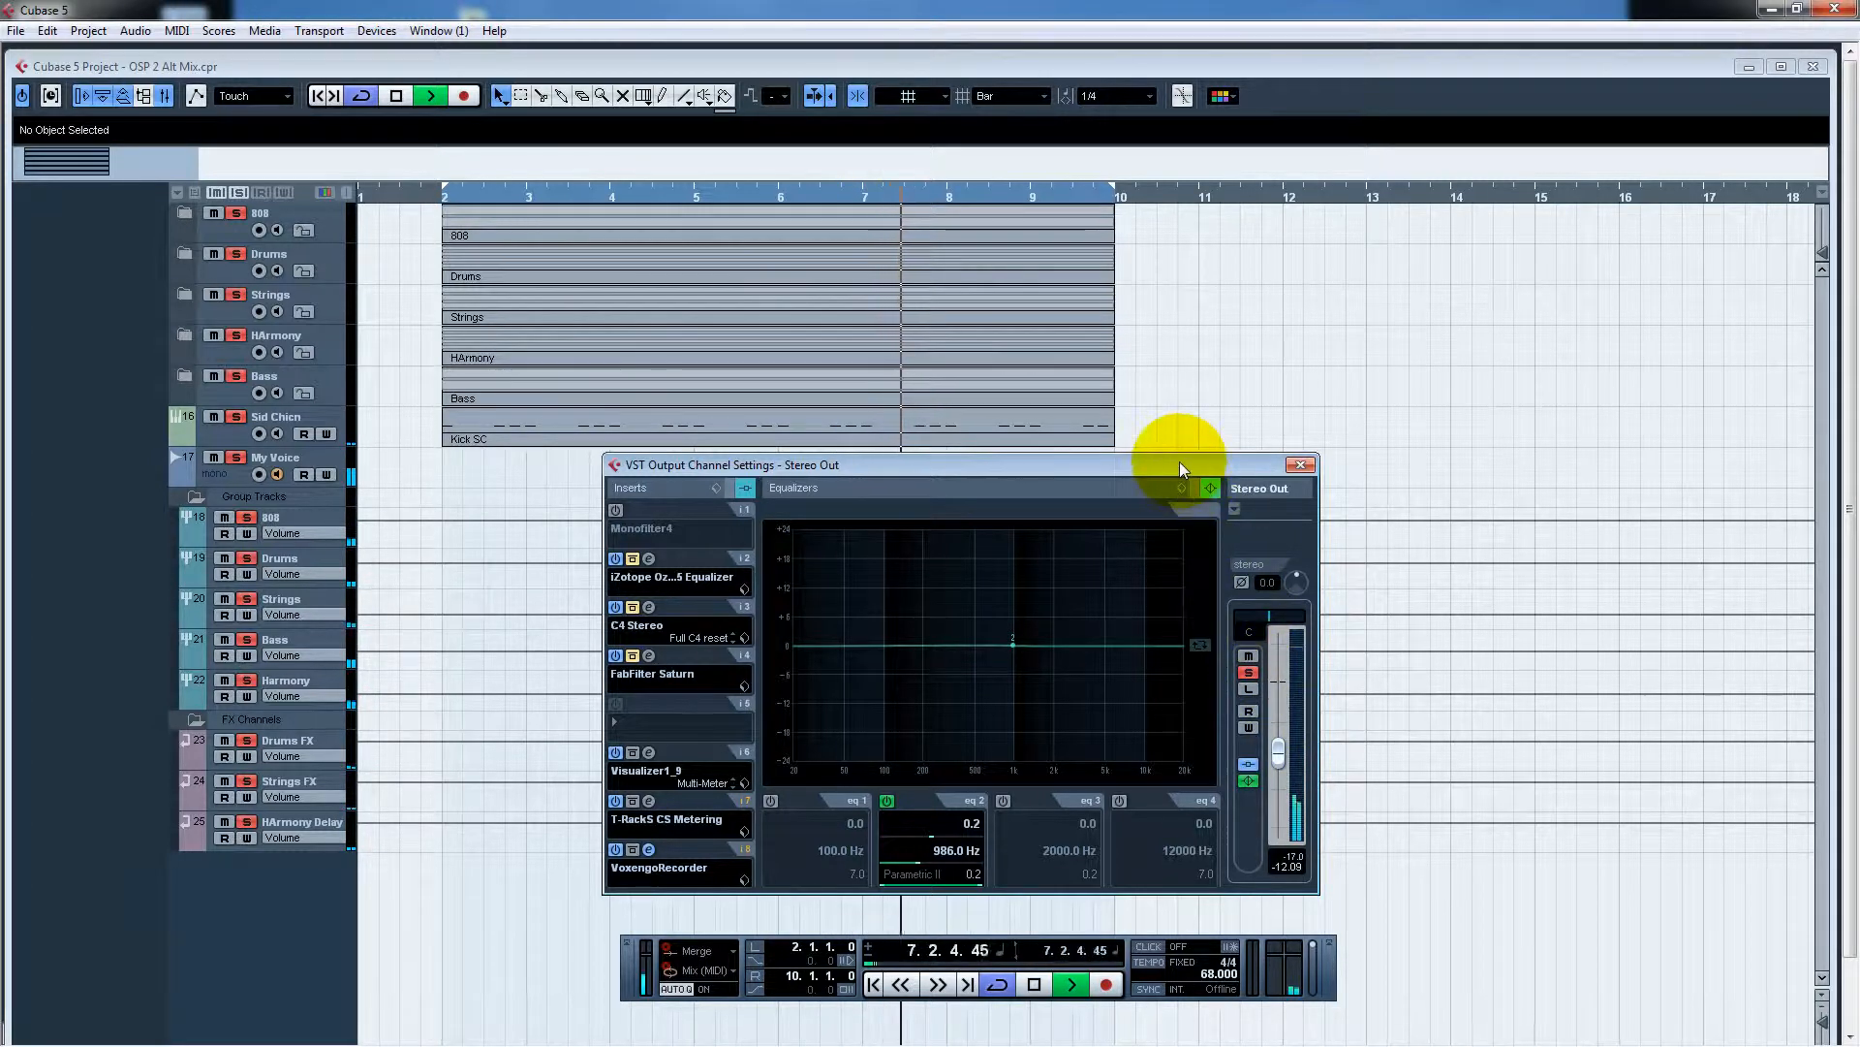
left_click_drag(1178, 461, 1165, 456)
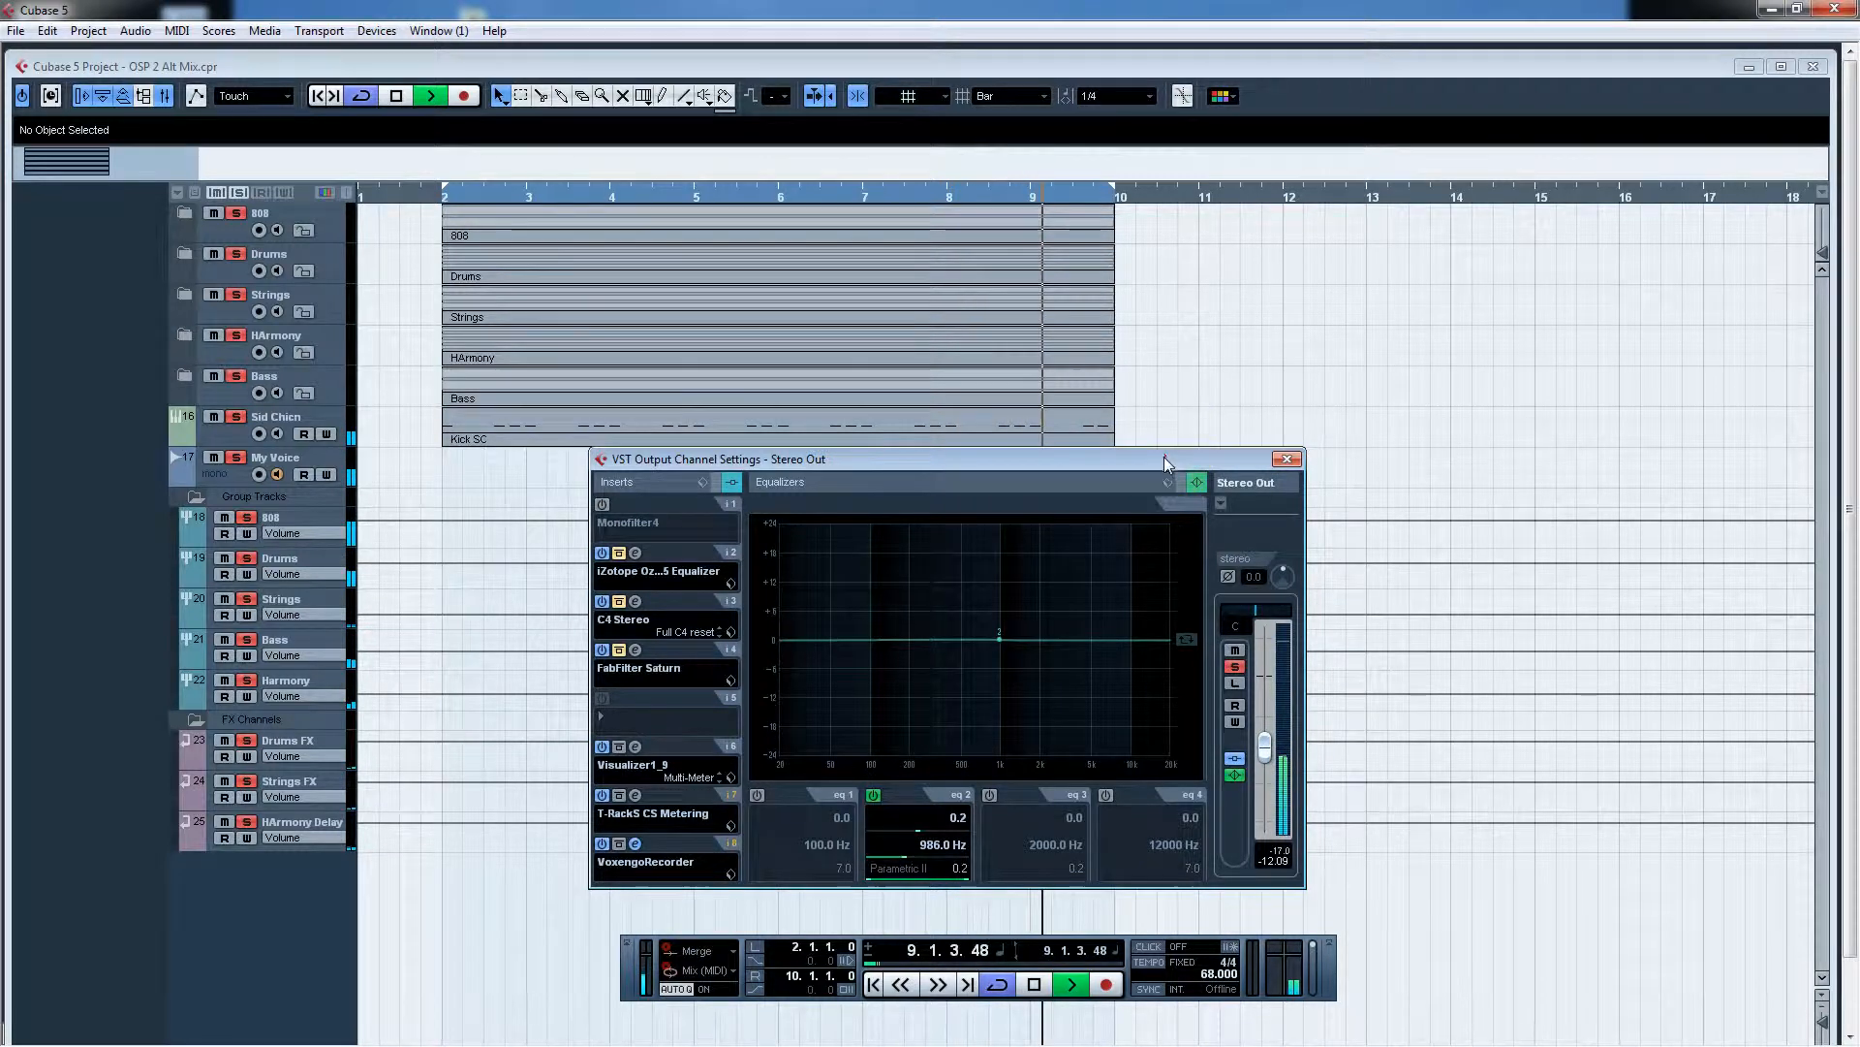
left_click_drag(1165, 456, 1171, 455)
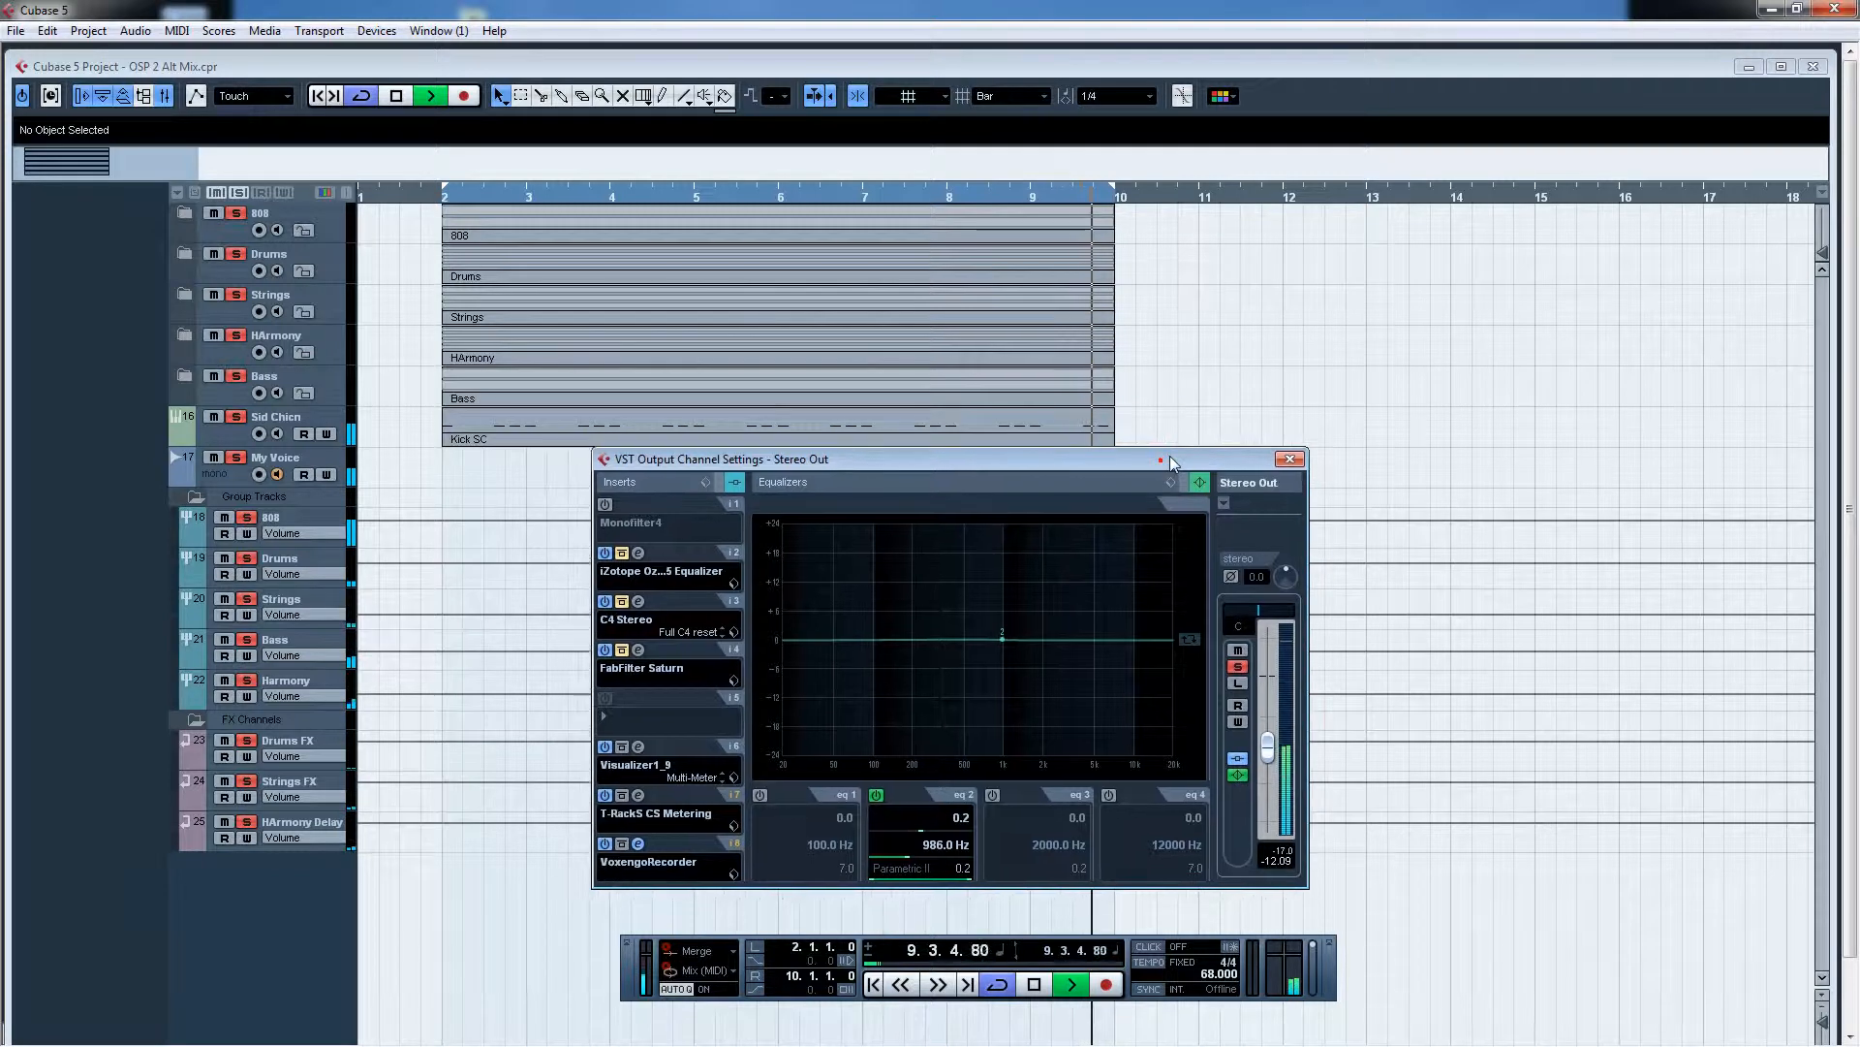
left_click(1171, 455)
left_click(1189, 465)
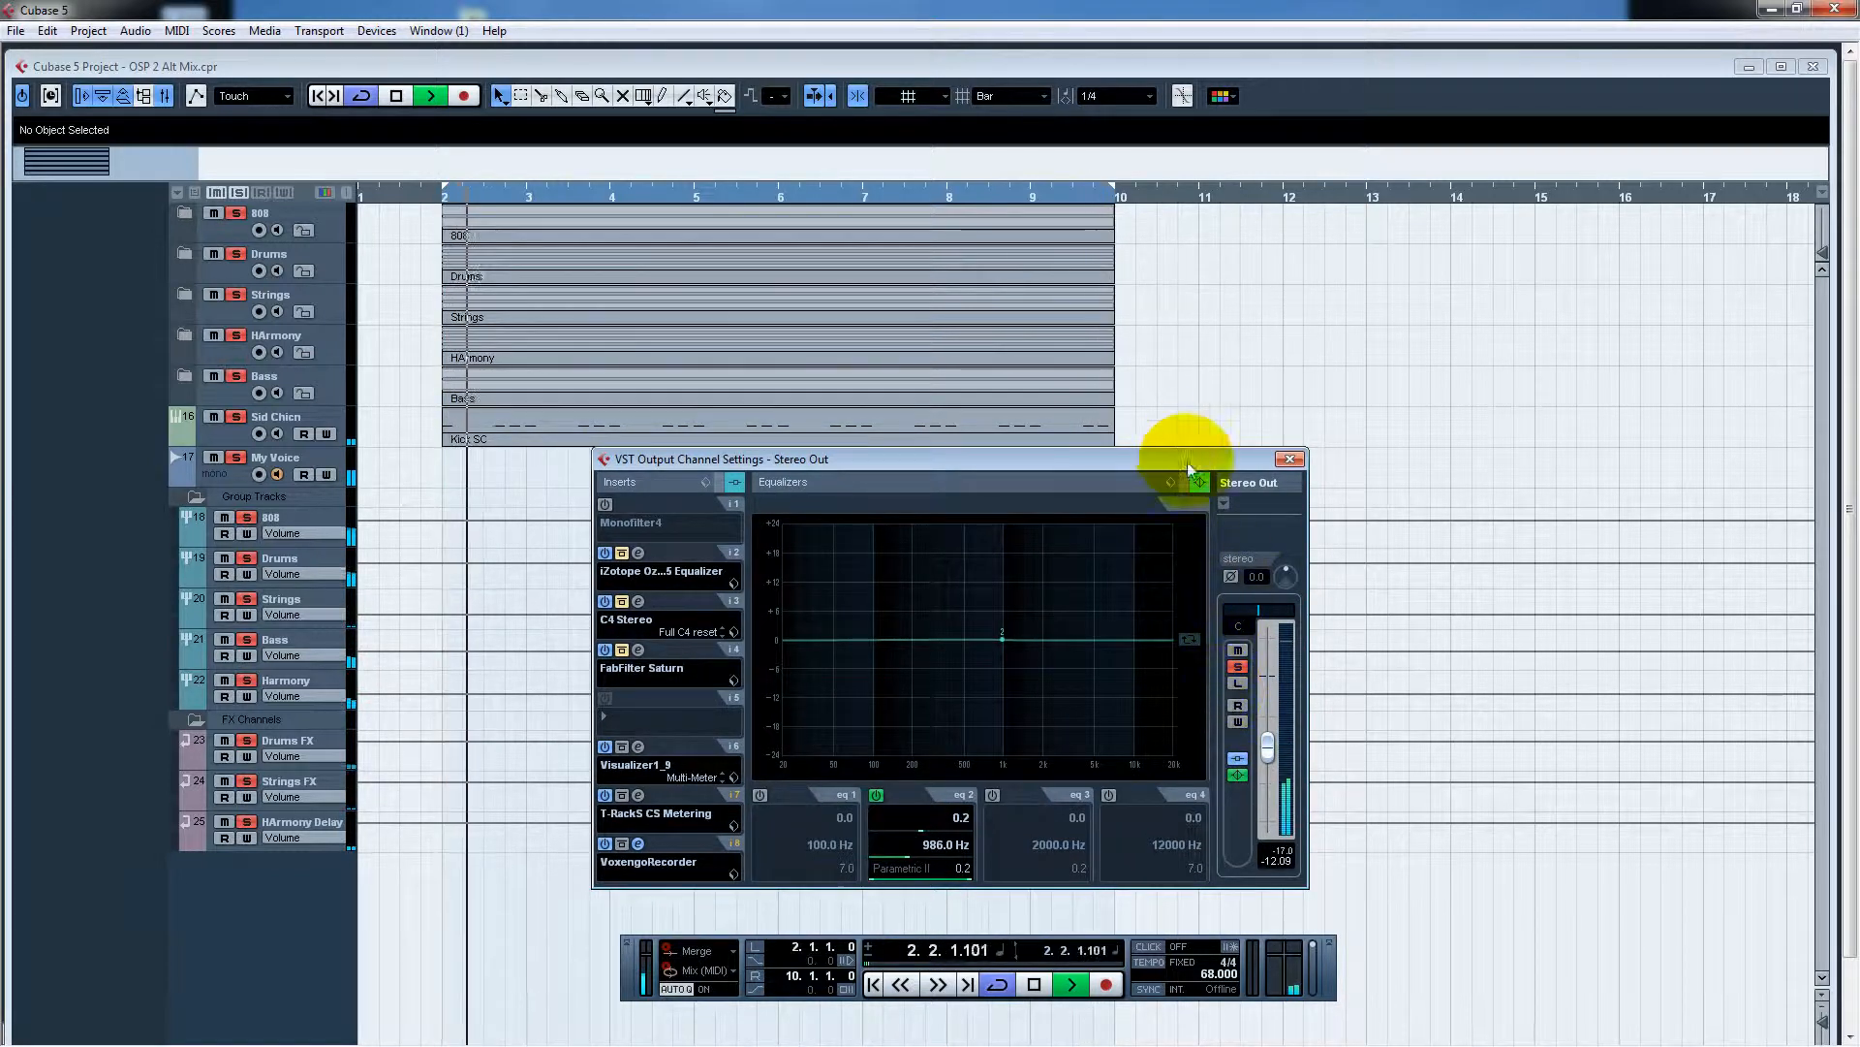
Step: Reset the Stereo Out fader to 0.00 and reposition its channel settings beside the arrangement
left_click(1265, 759)
left_click(1275, 852)
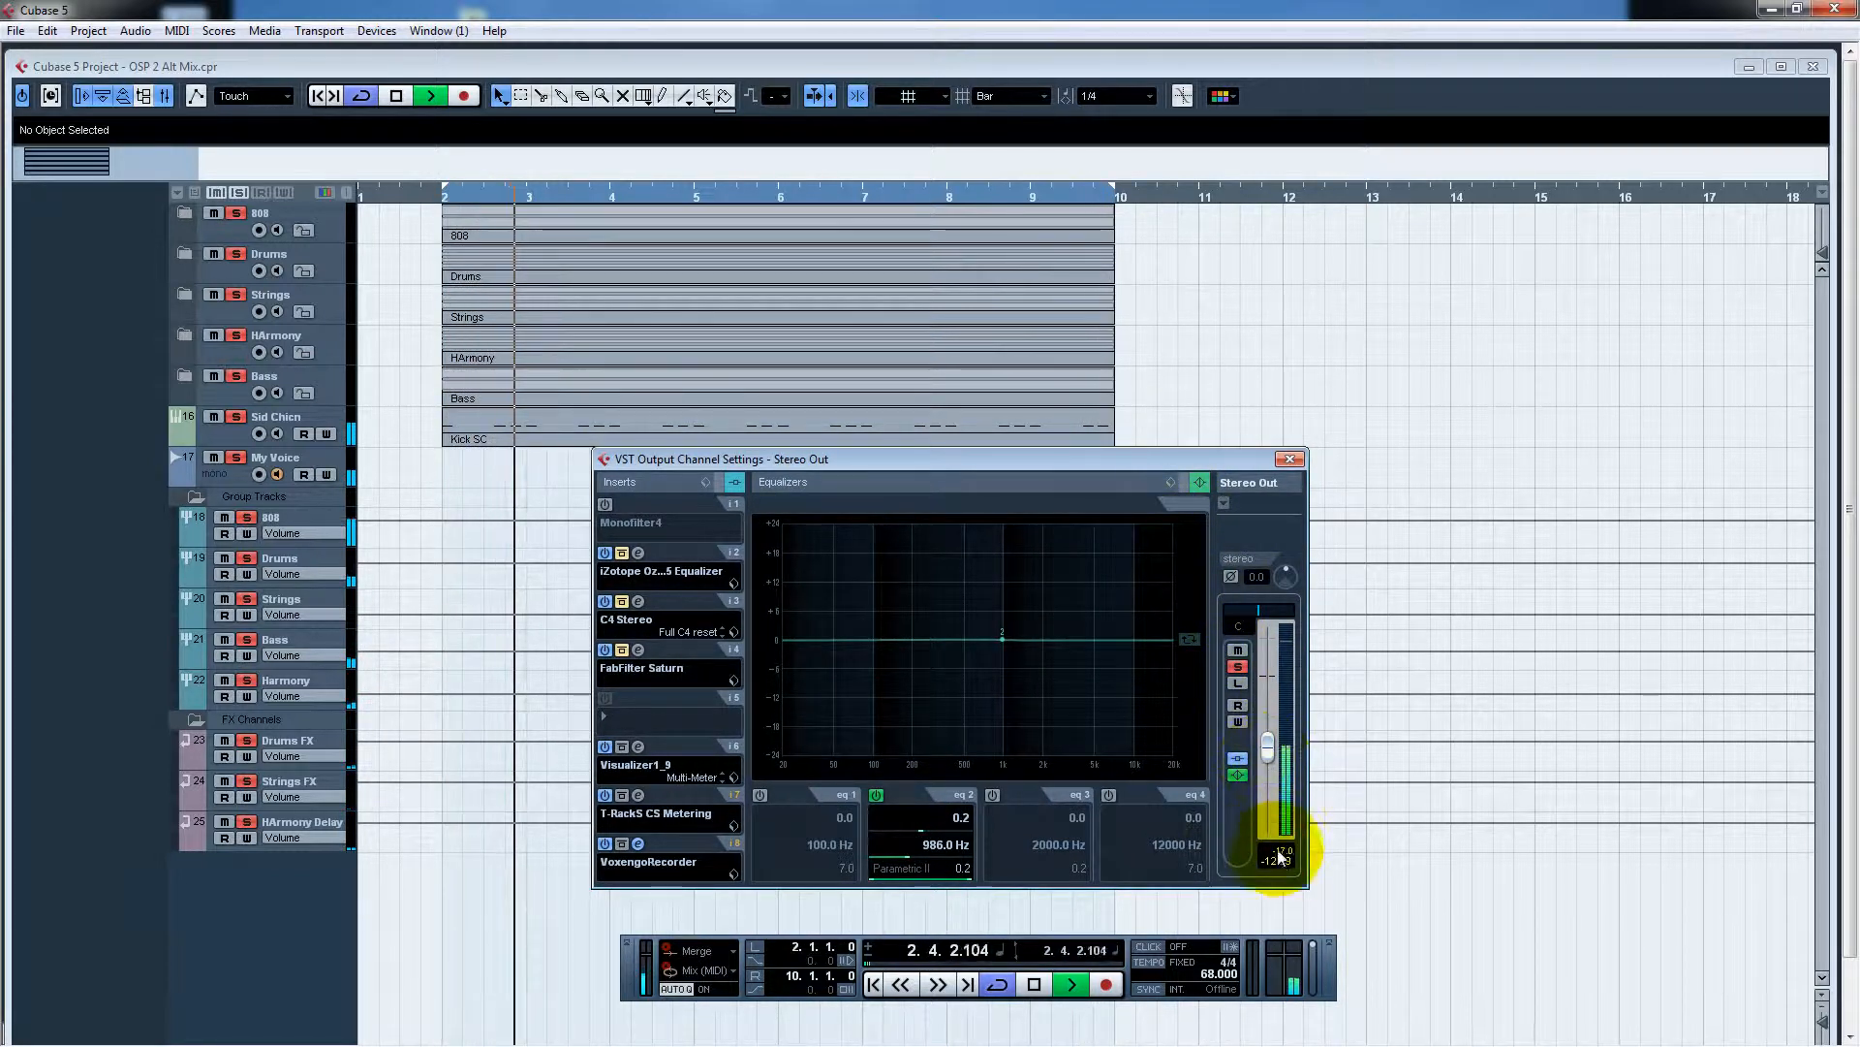
left_click(1275, 856)
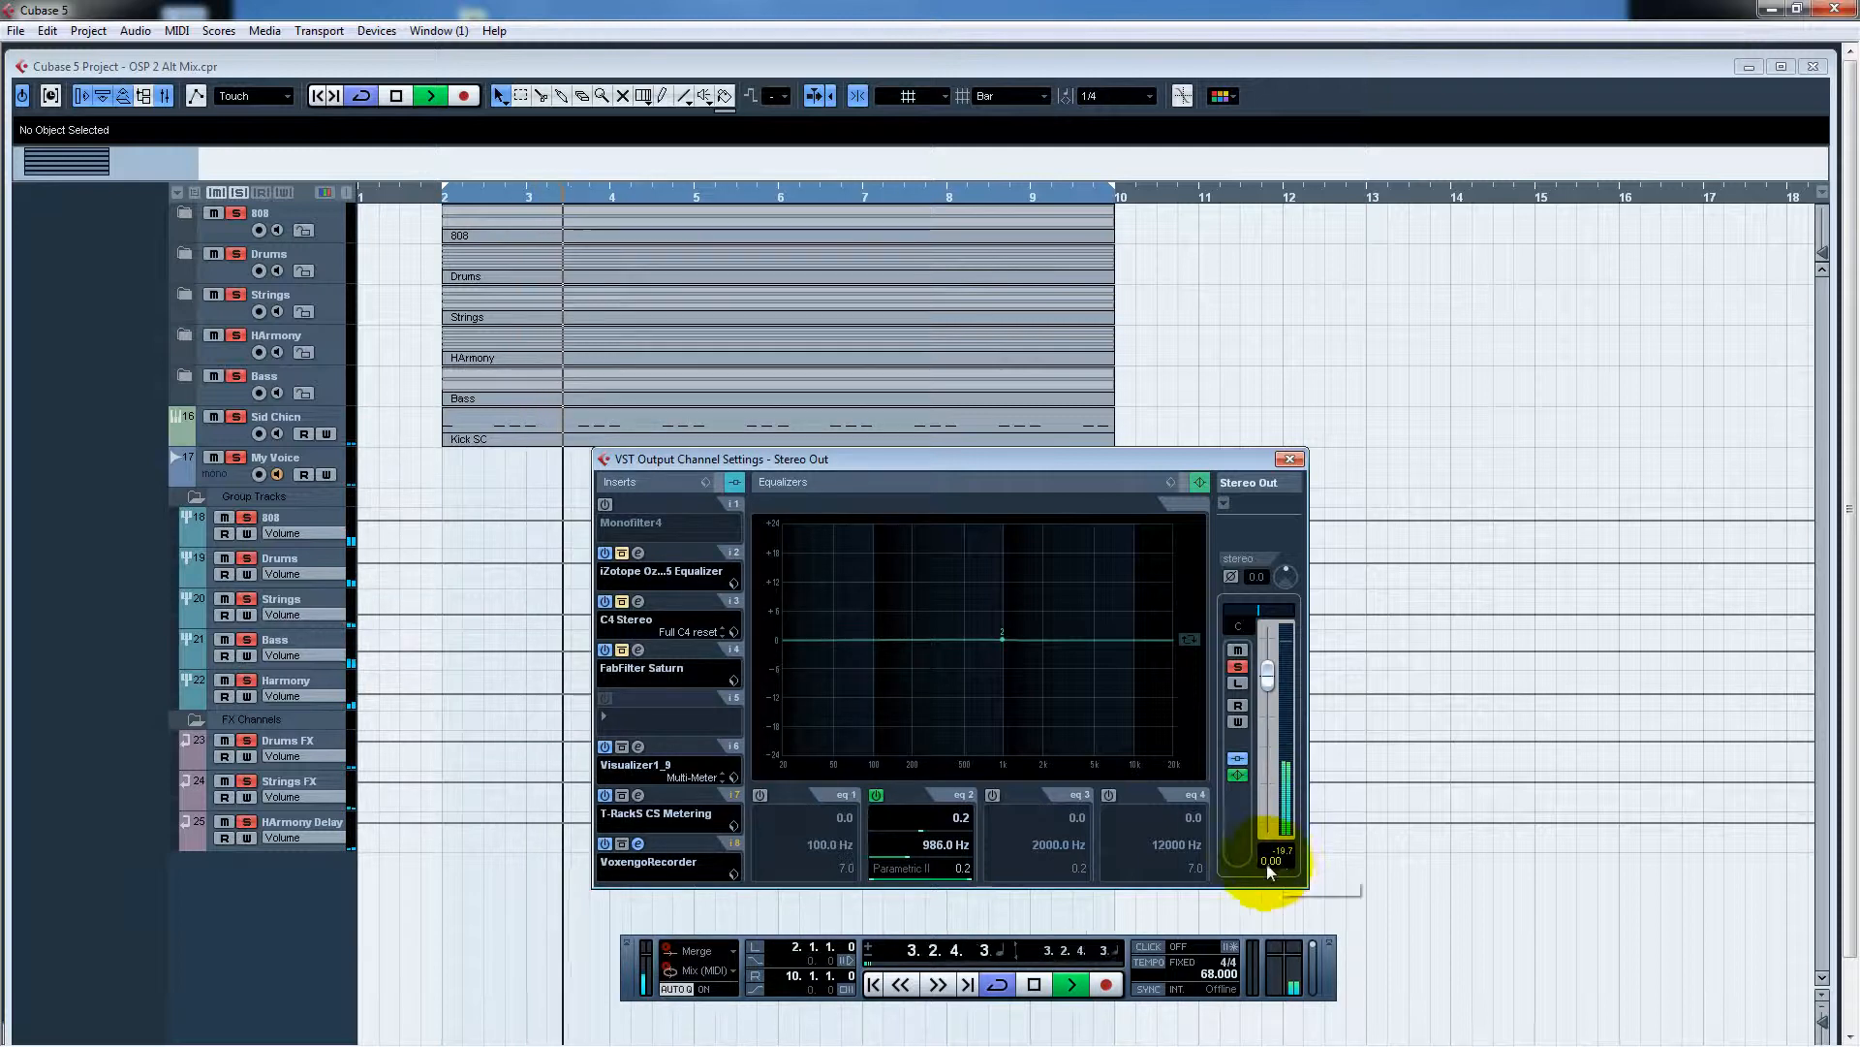
left_click_drag(1124, 456, 1290, 372)
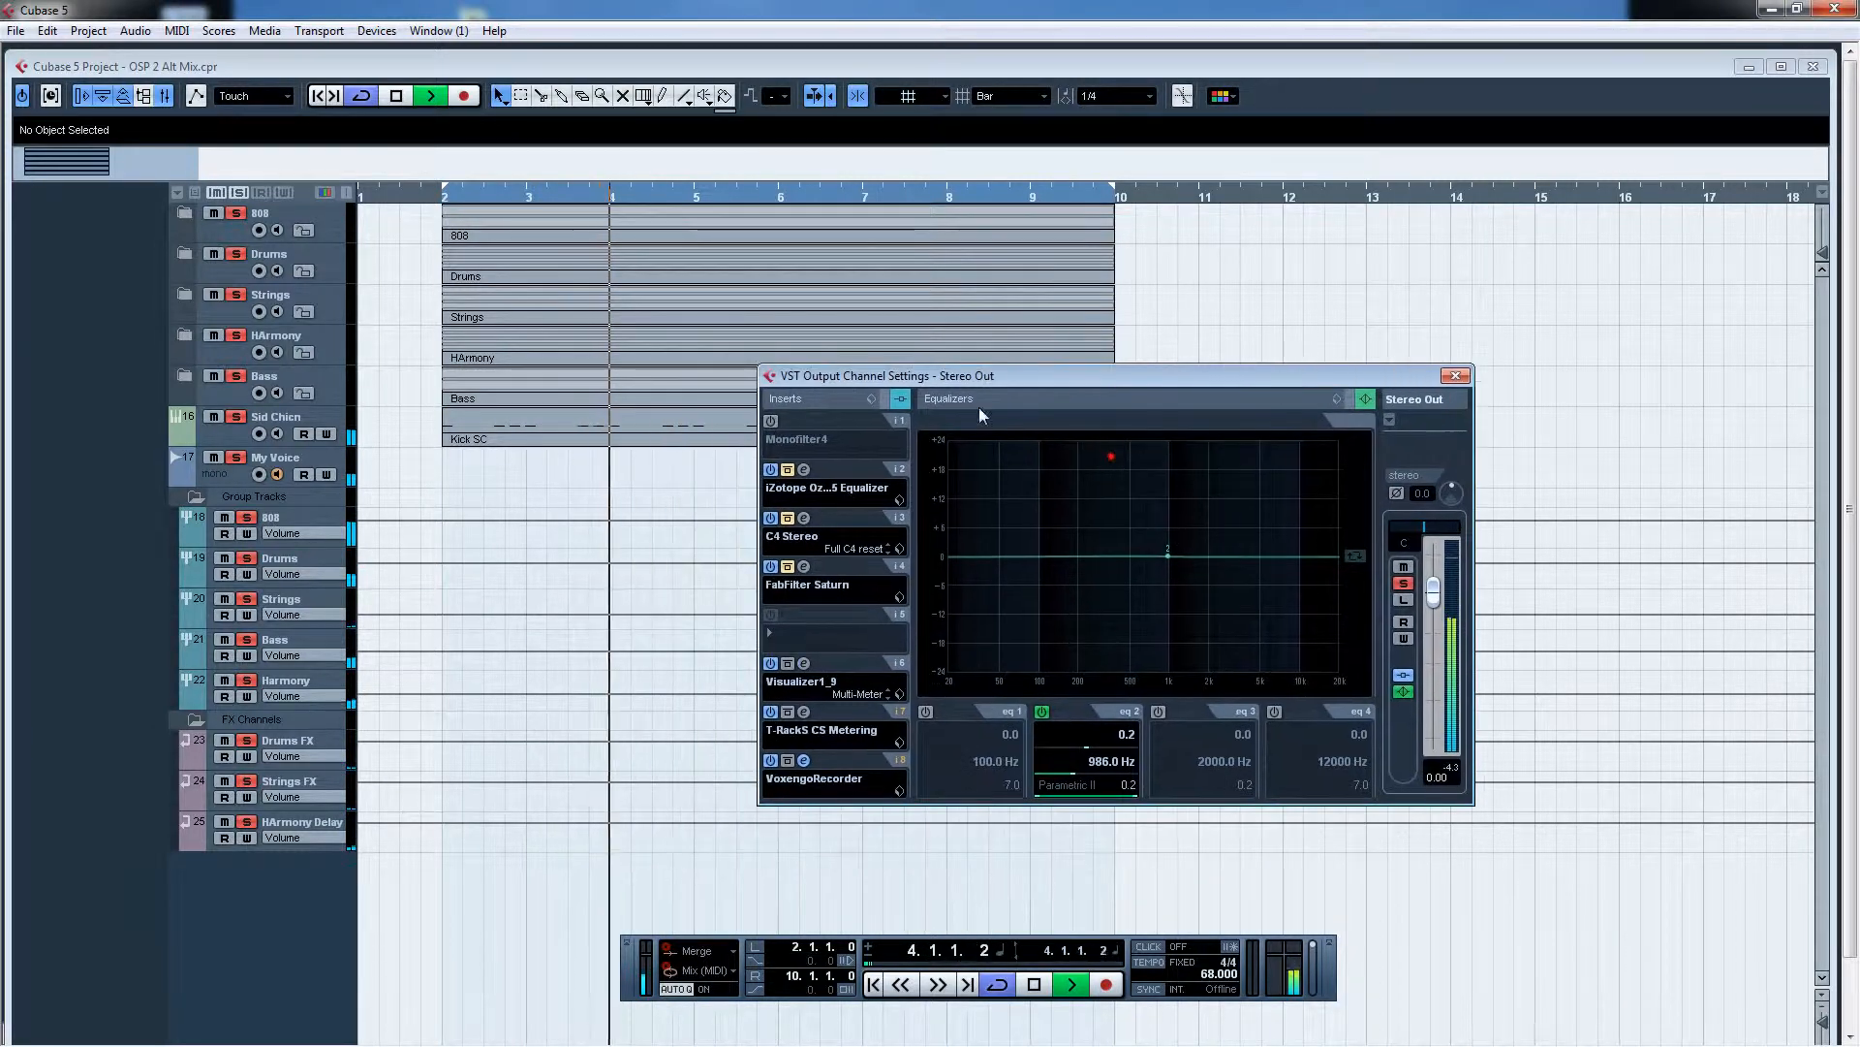
left_click_drag(845, 378, 886, 376)
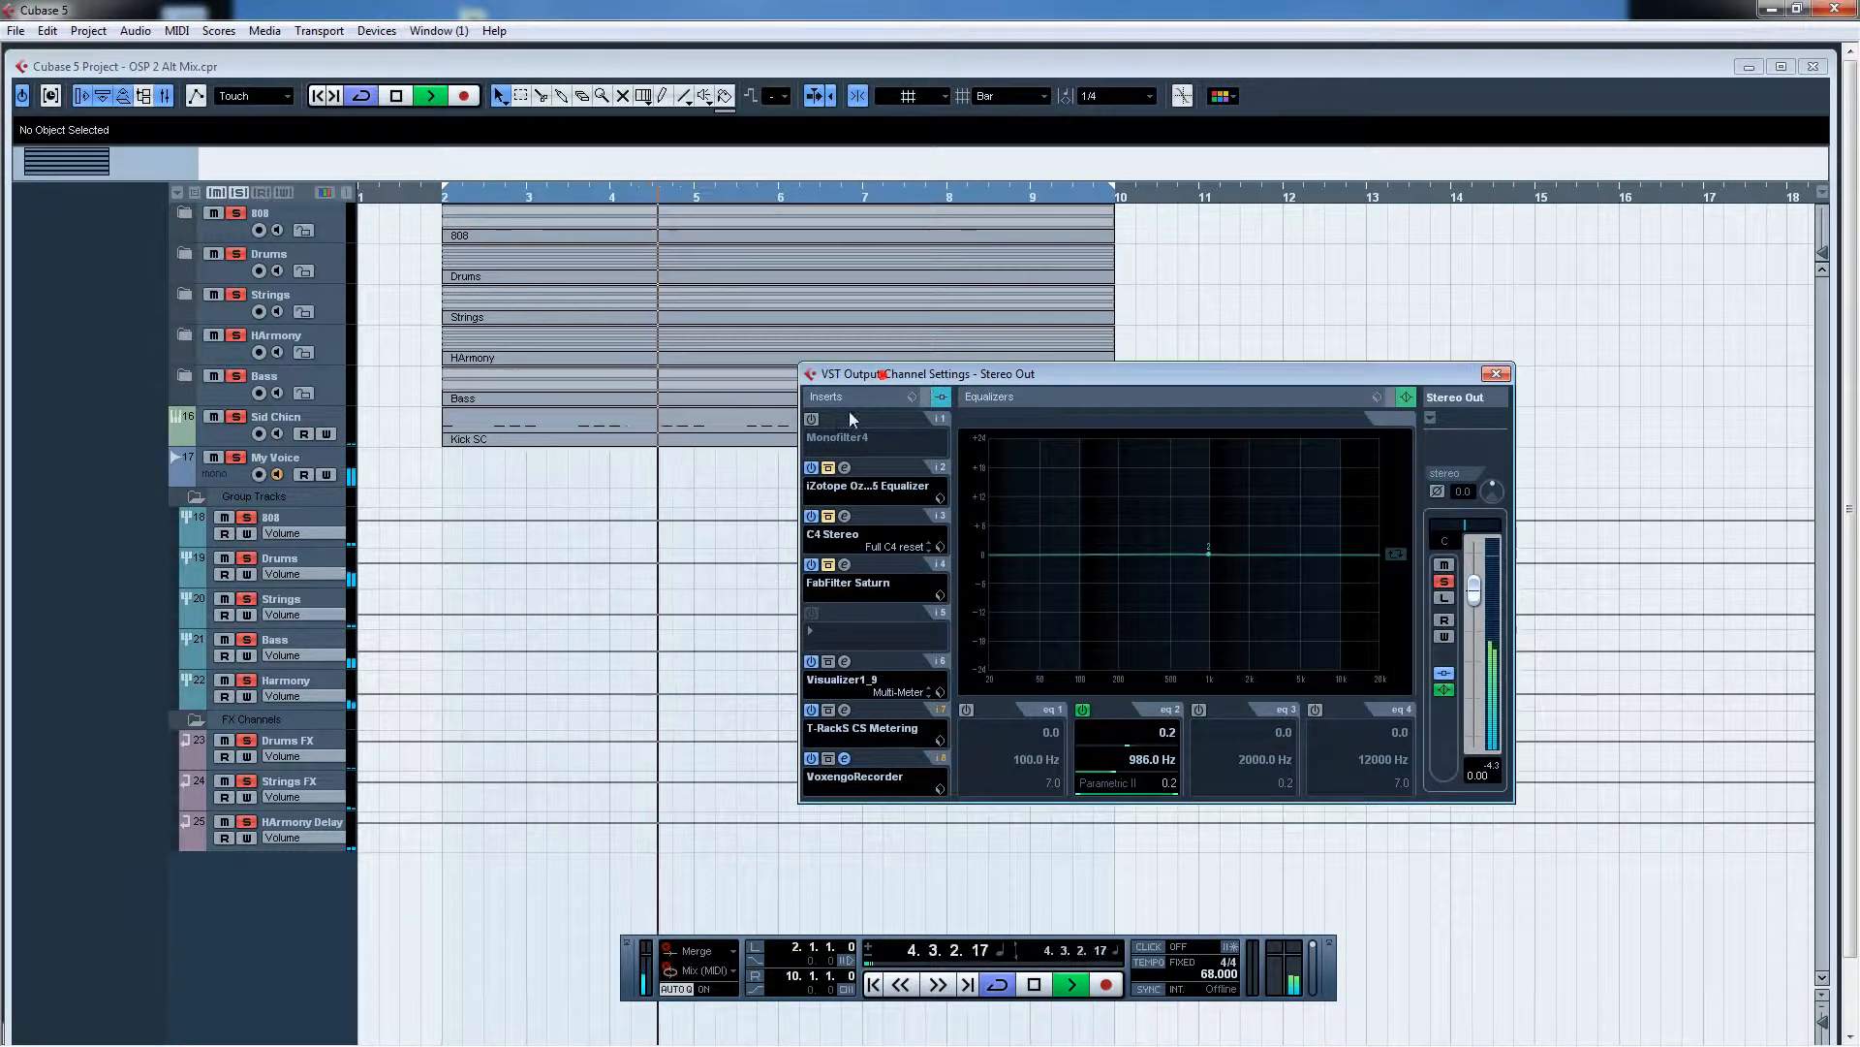
Step: Activate and open the Monofilter4 insert on Stereo Out, and lower the output fader to -11.20
left_click(814, 420)
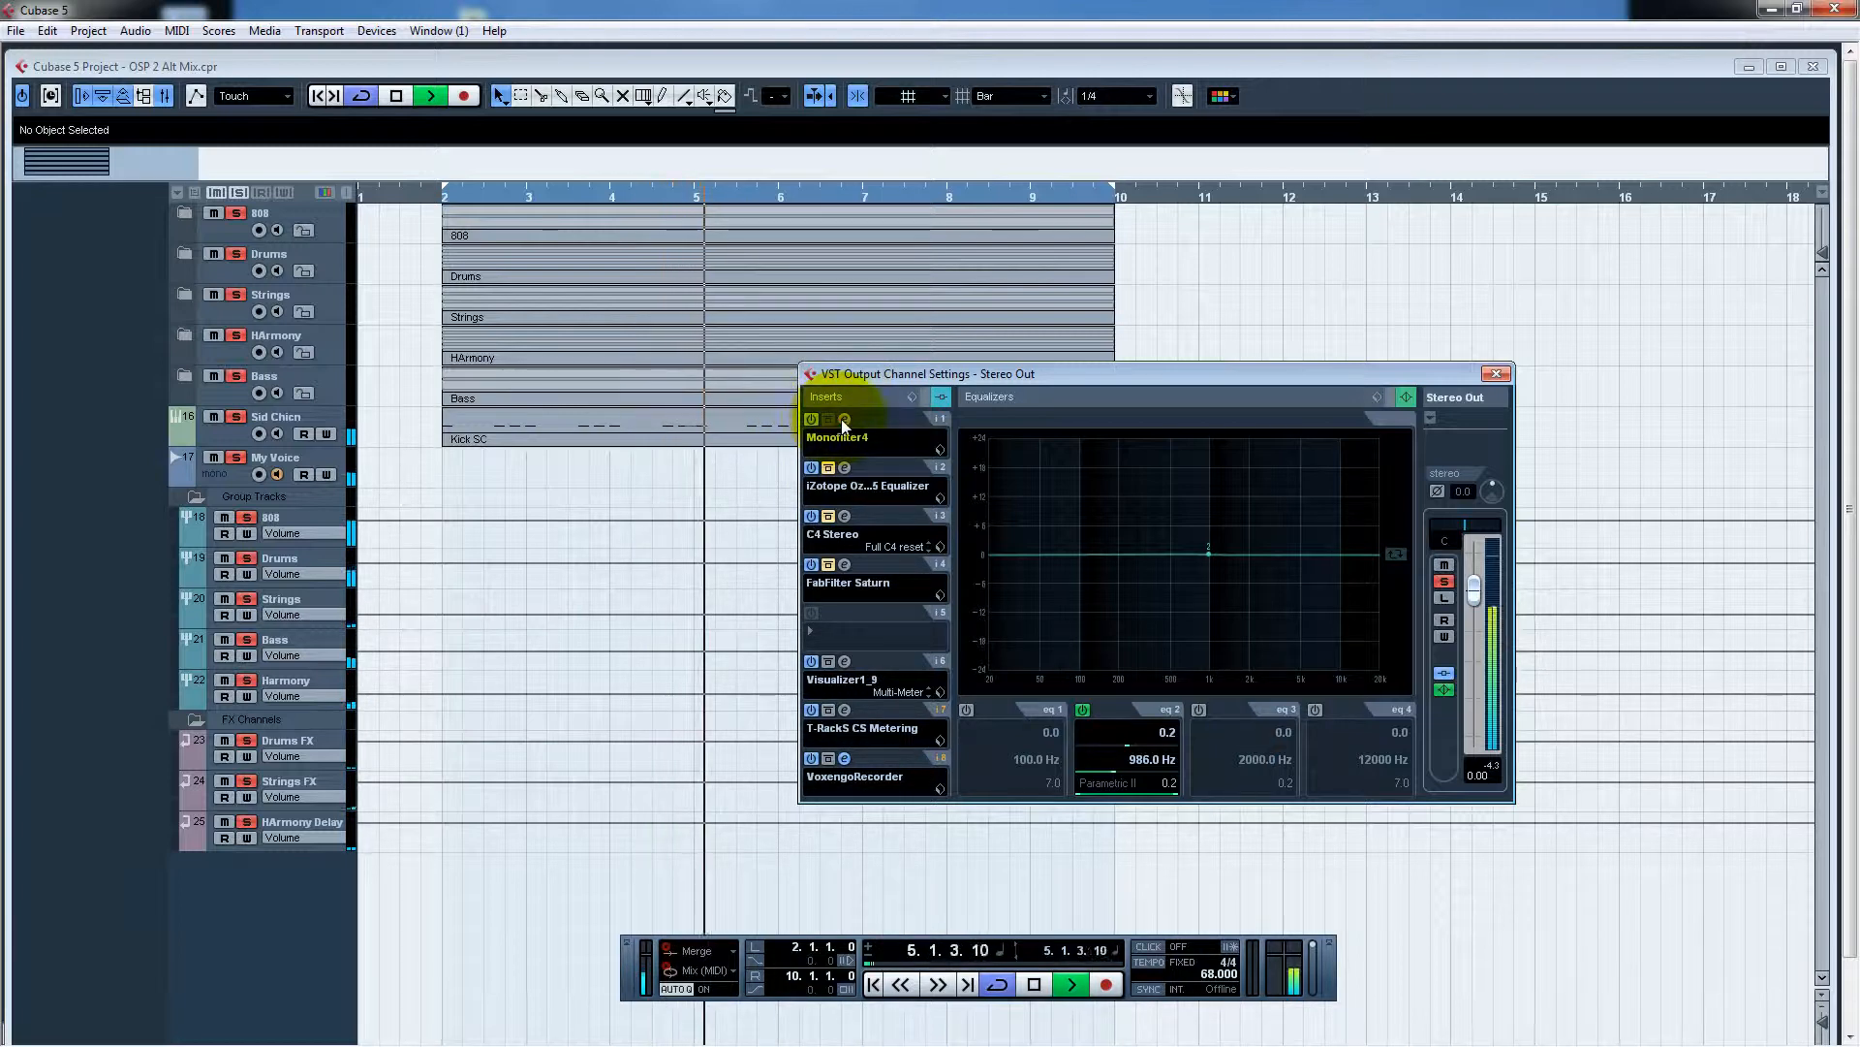
left_click(844, 420)
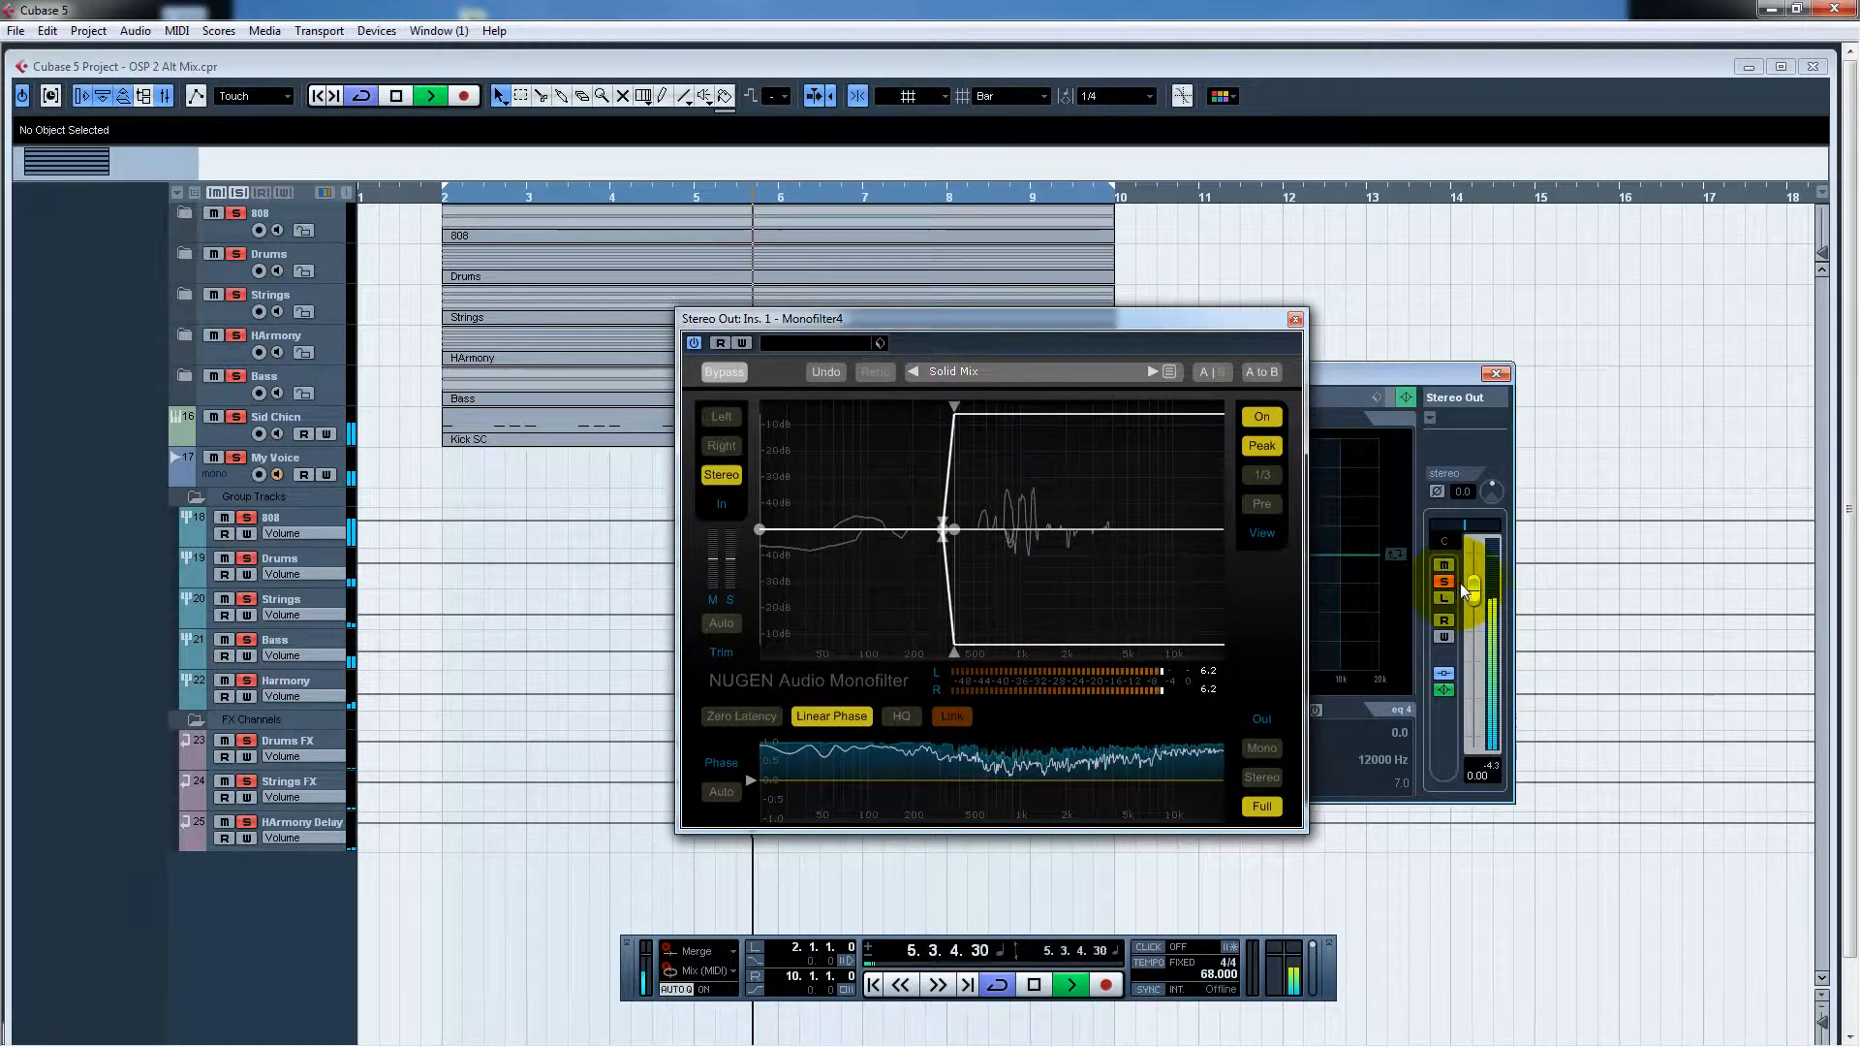
left_click_drag(1475, 596, 1477, 647)
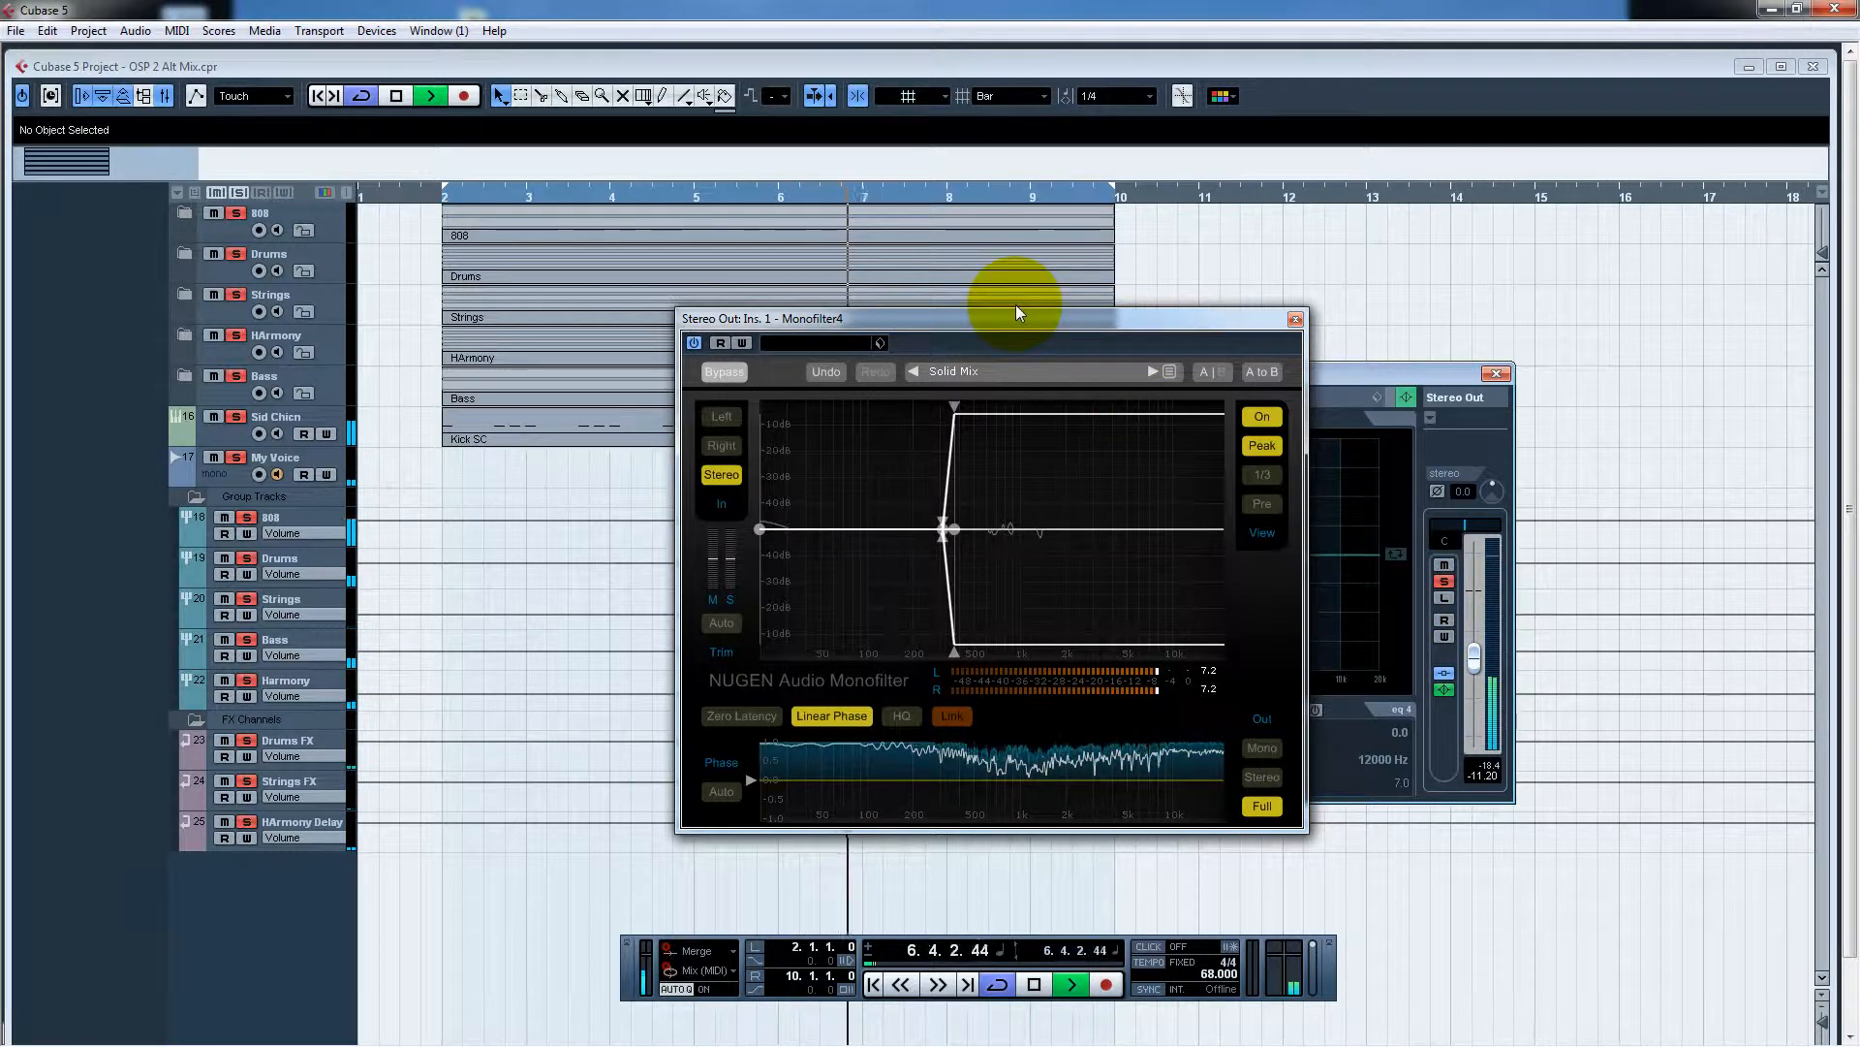
left_click_drag(1015, 322, 1069, 197)
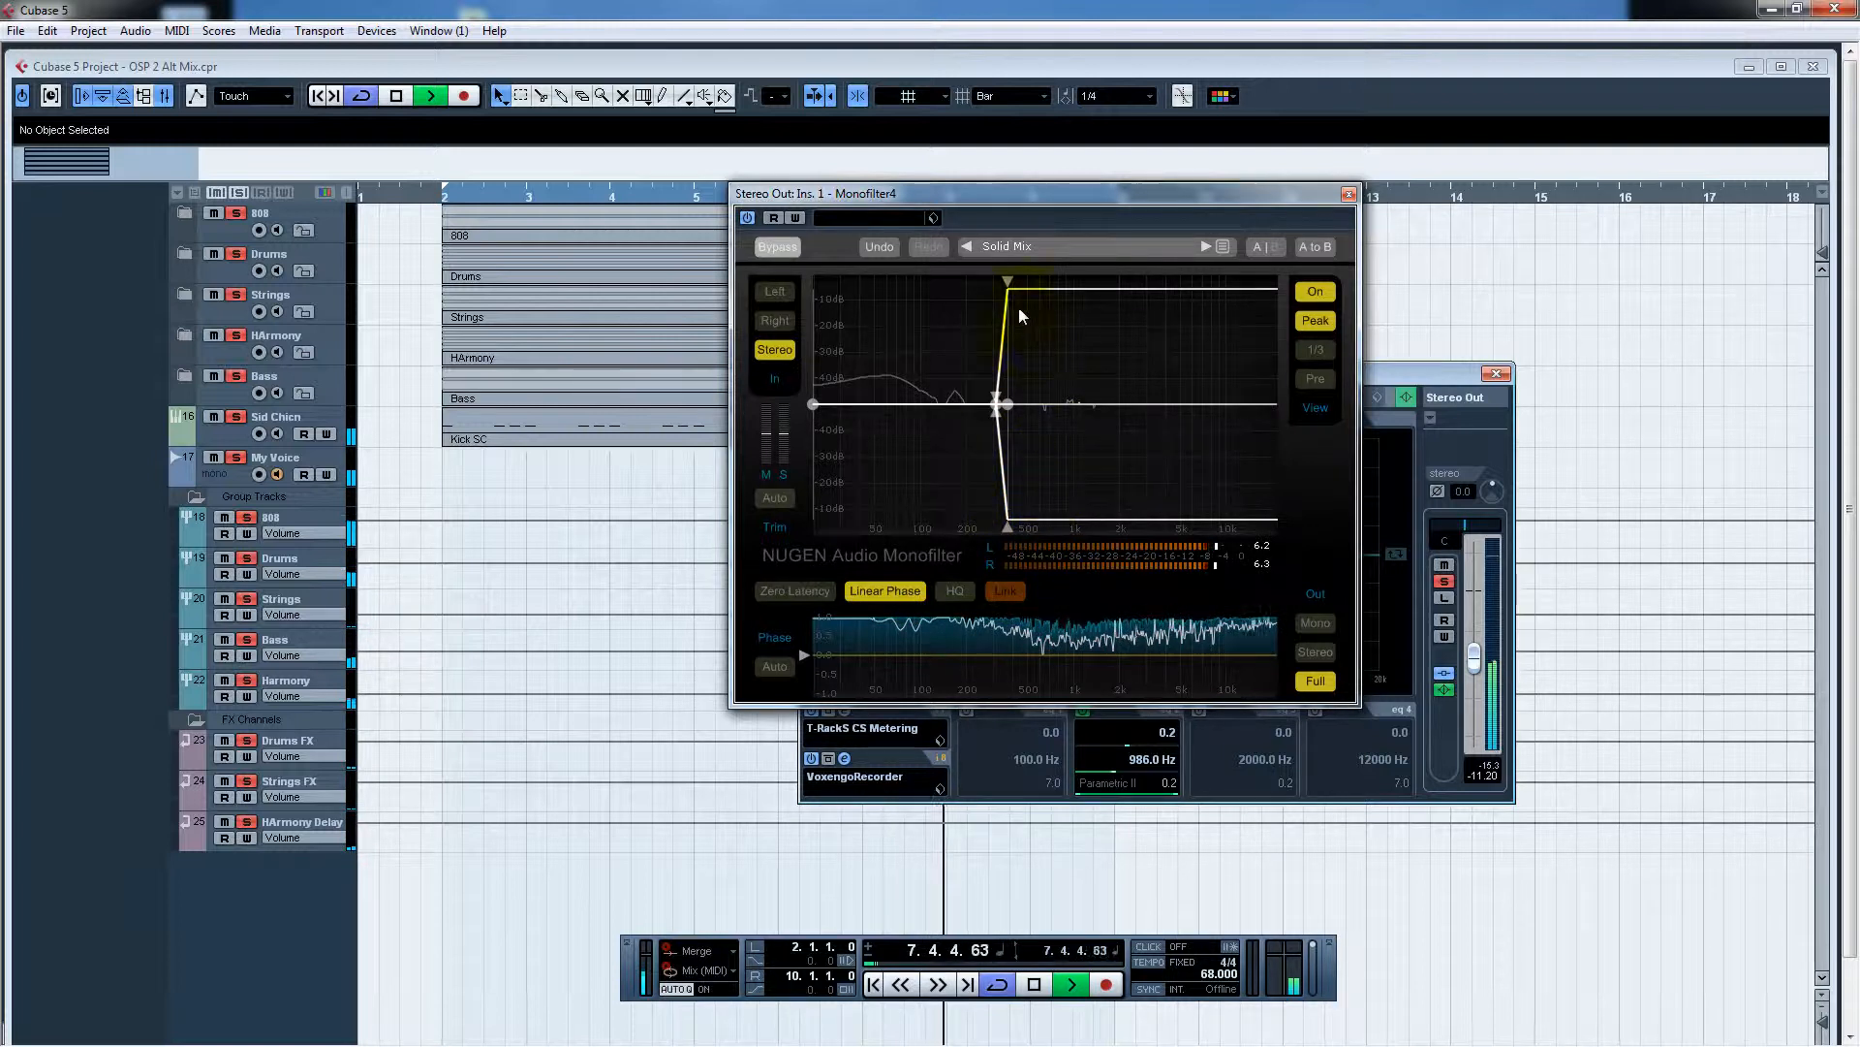
Step: Examine Monofilter4's stereo width curve with its internal bypass on, and close the plug-in
left_click(1004, 279)
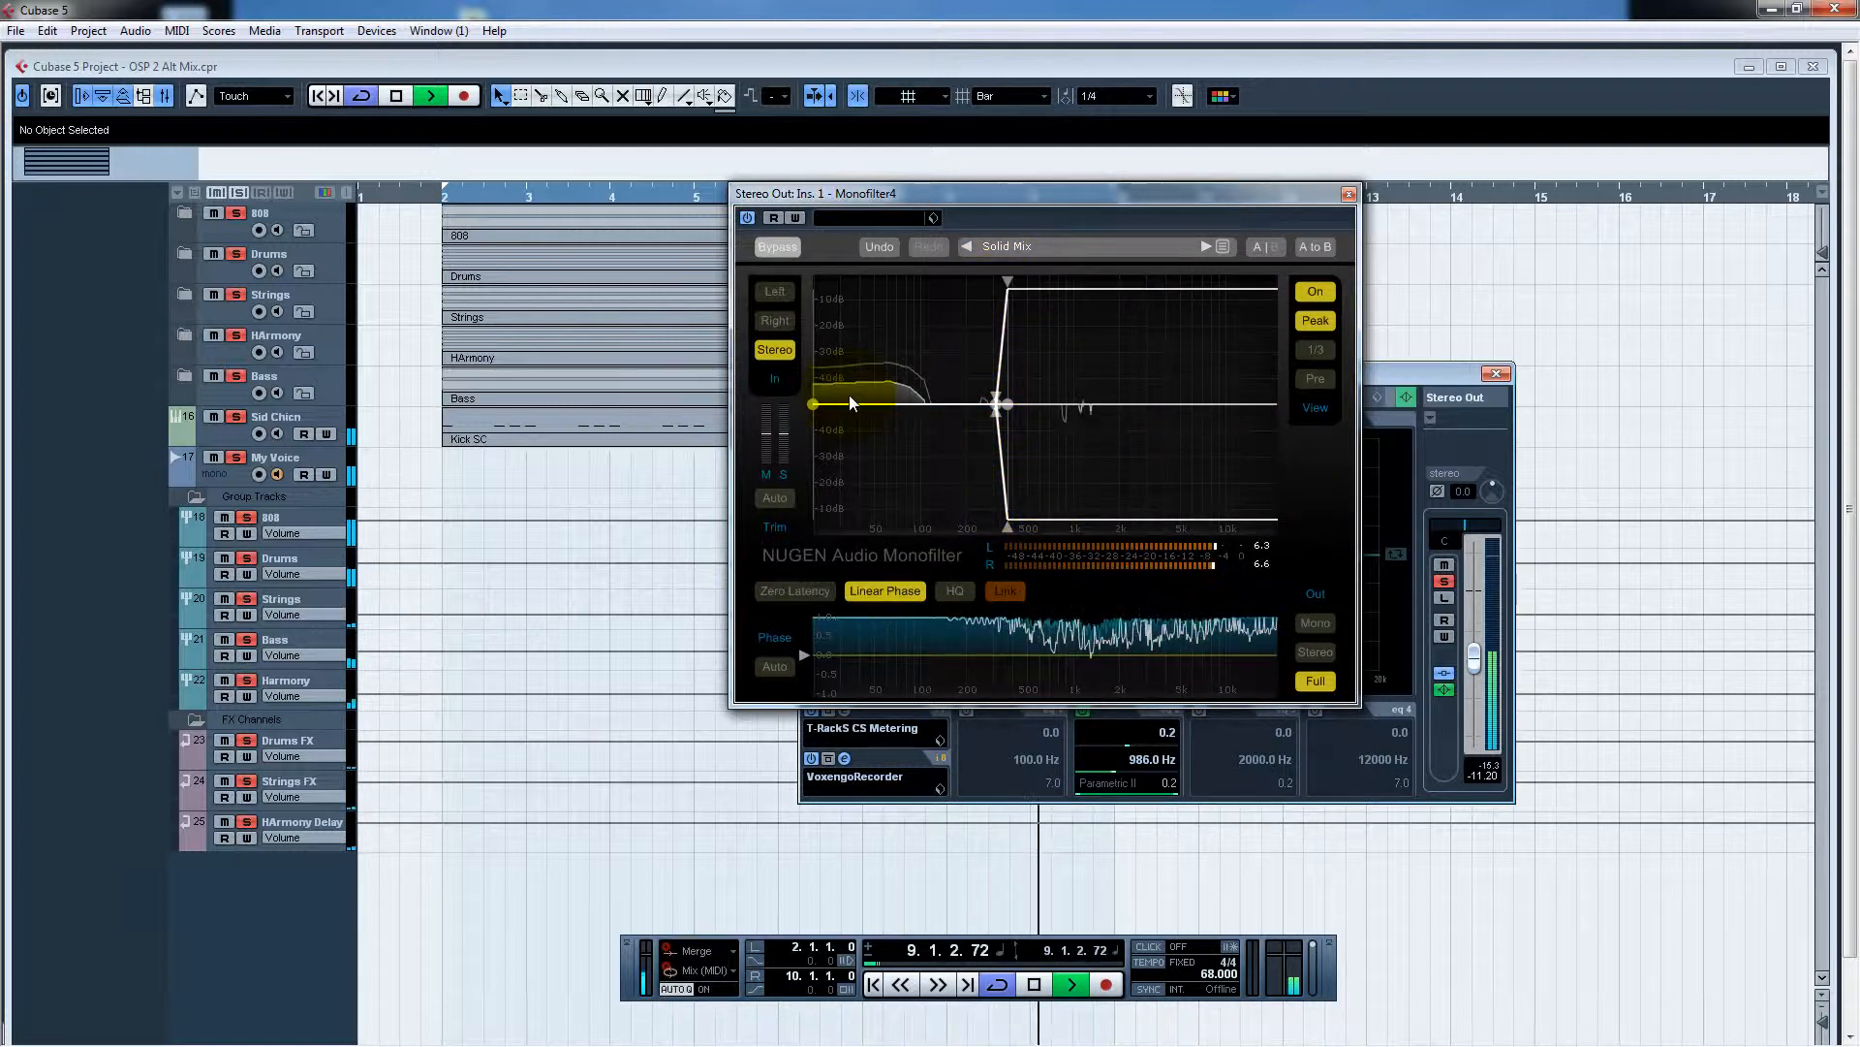
left_click(998, 405)
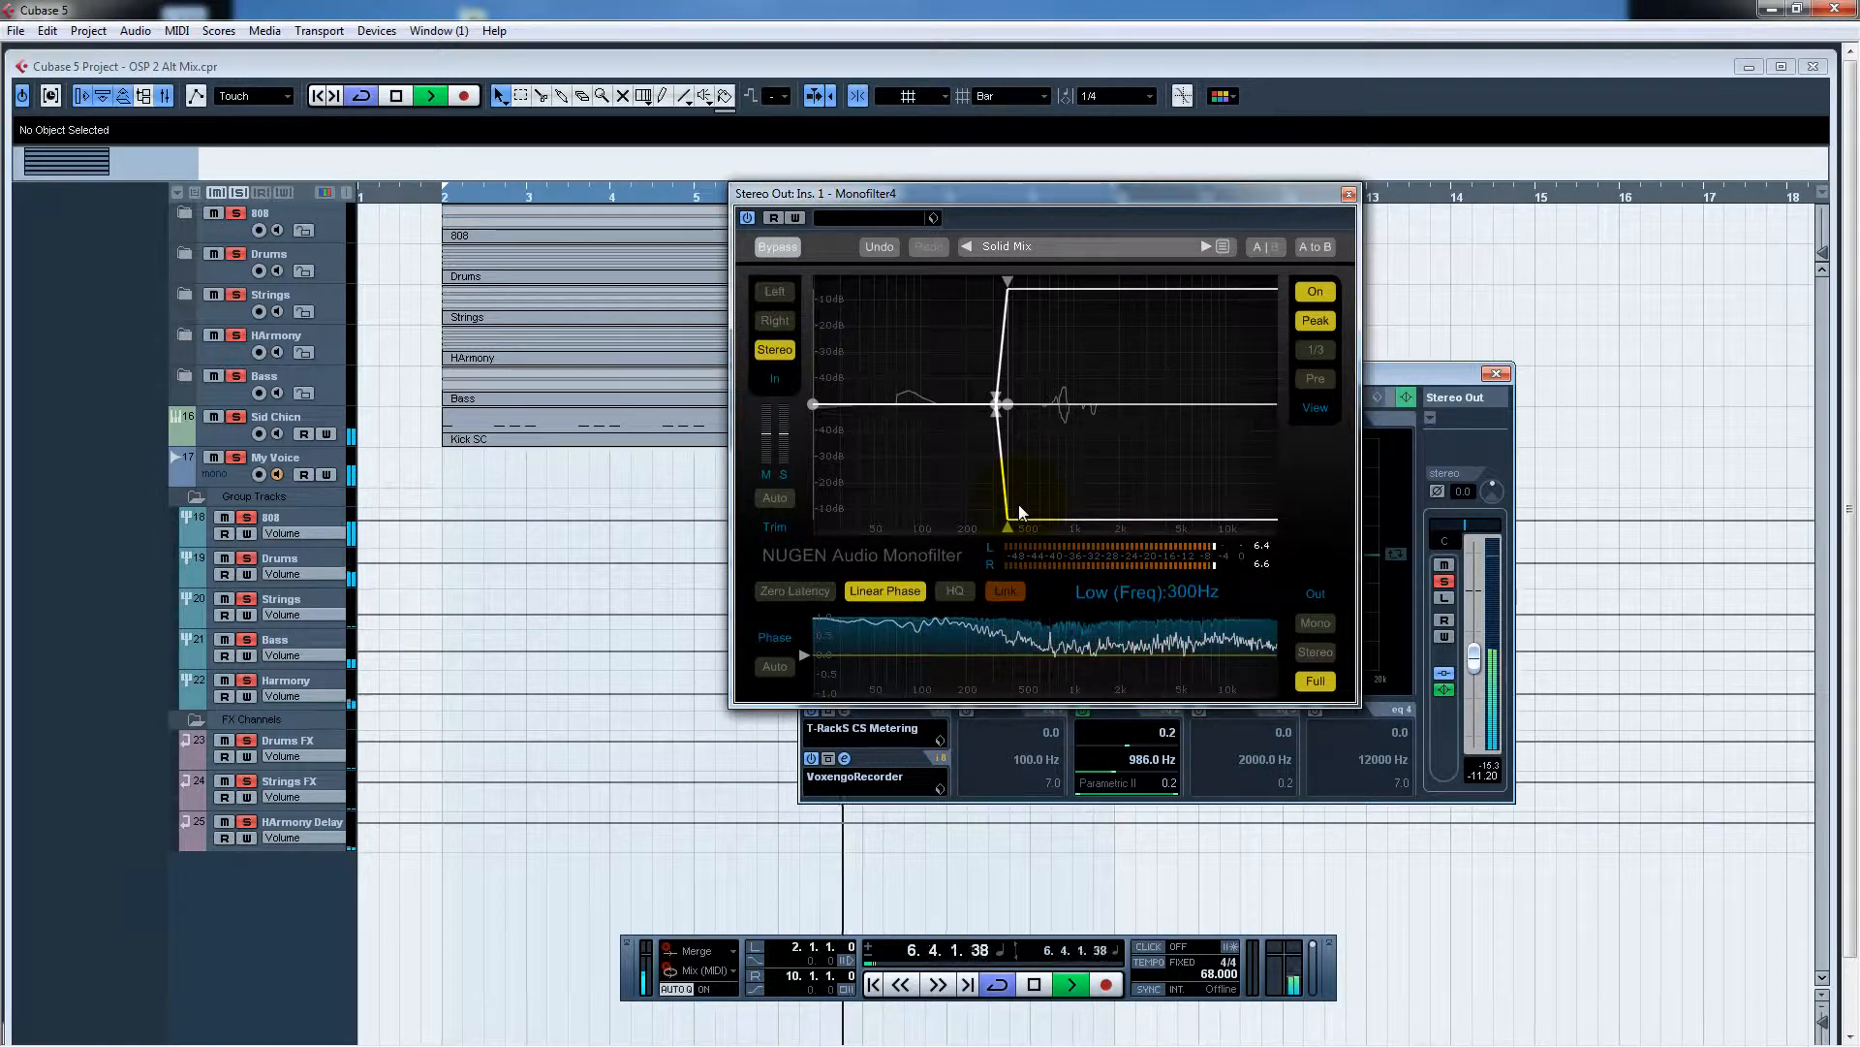
left_click(822, 192)
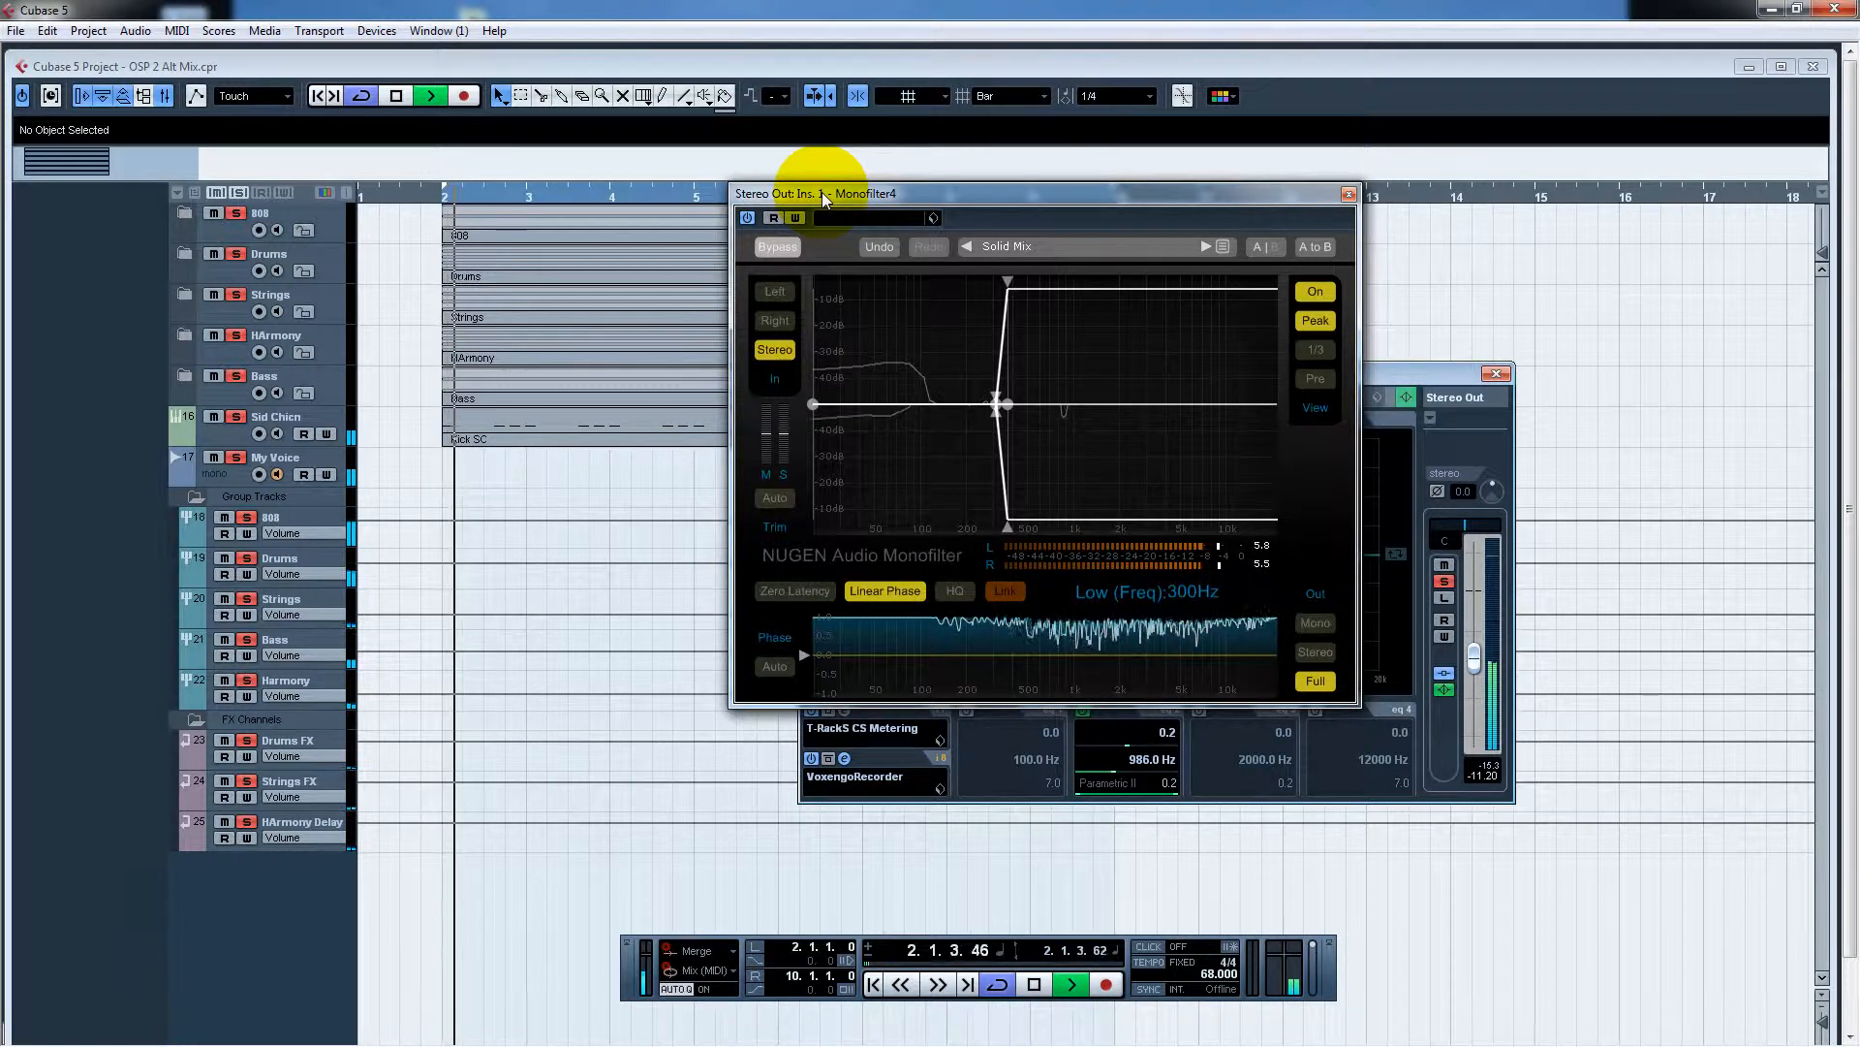
left_click(767, 250)
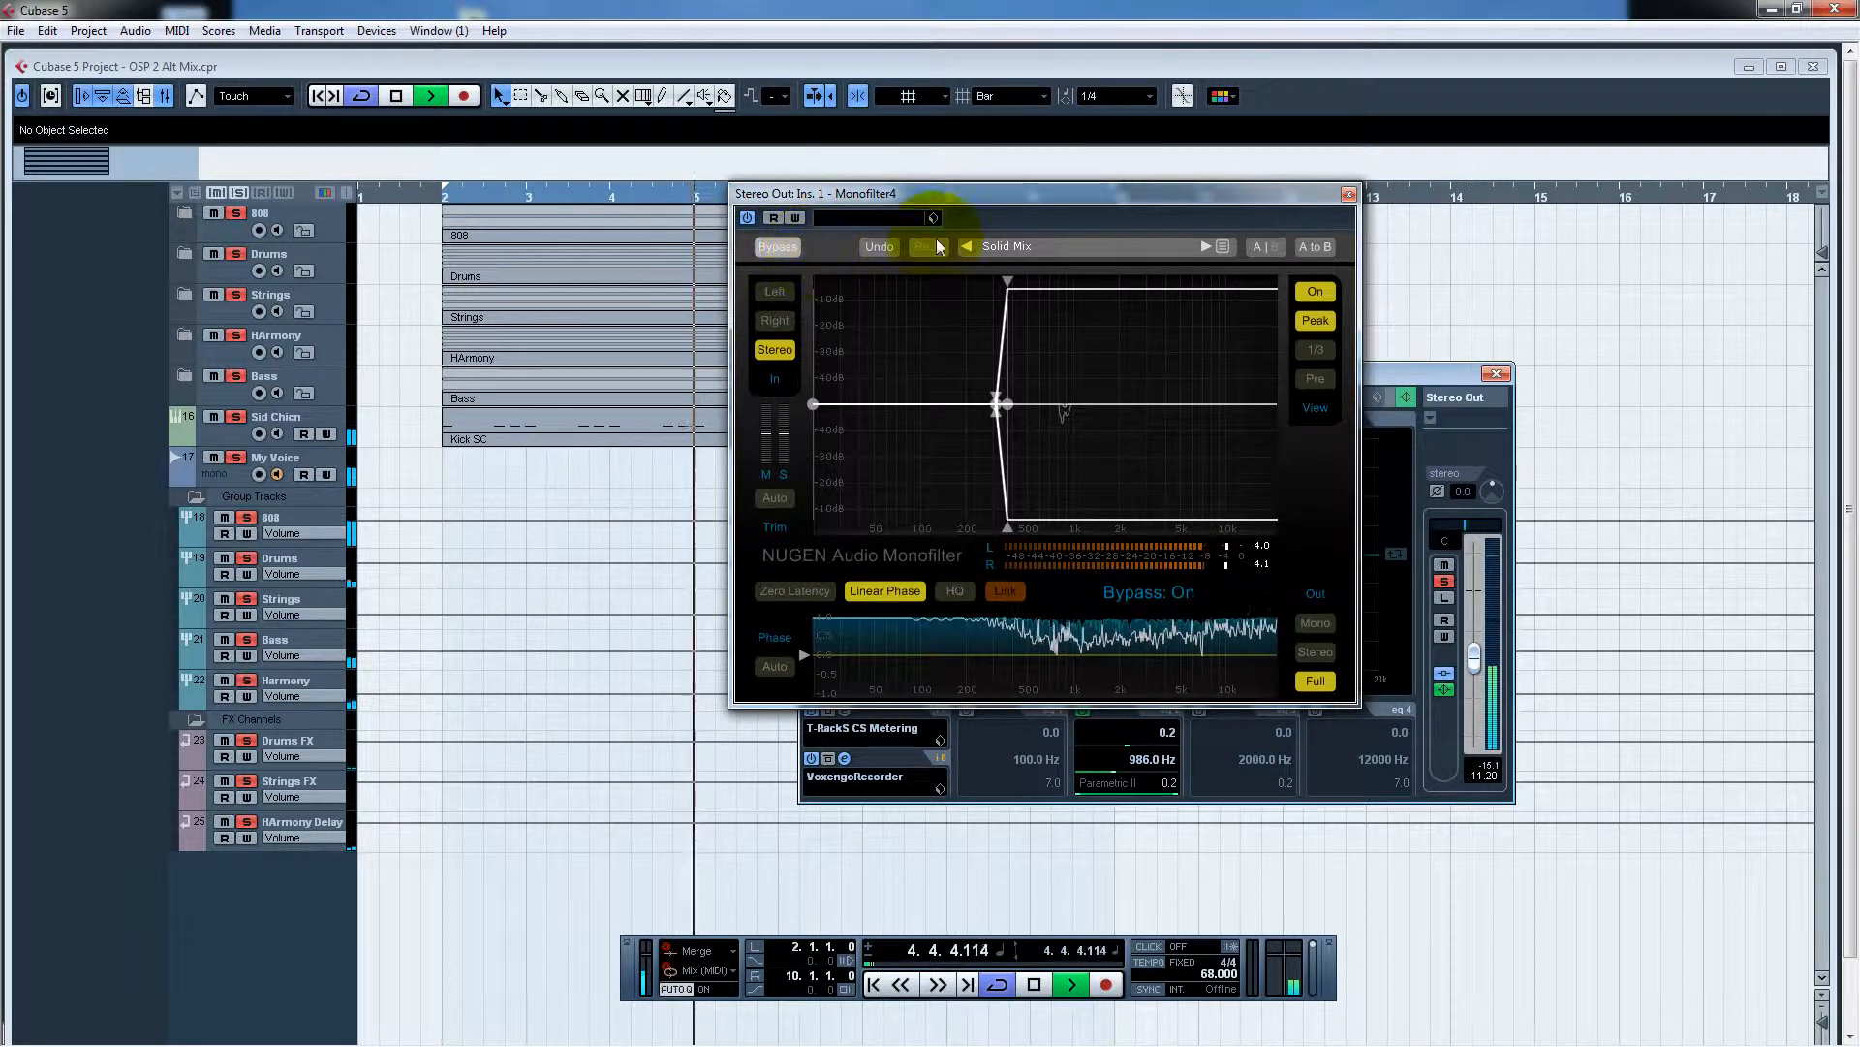
left_click_drag(1029, 192, 996, 202)
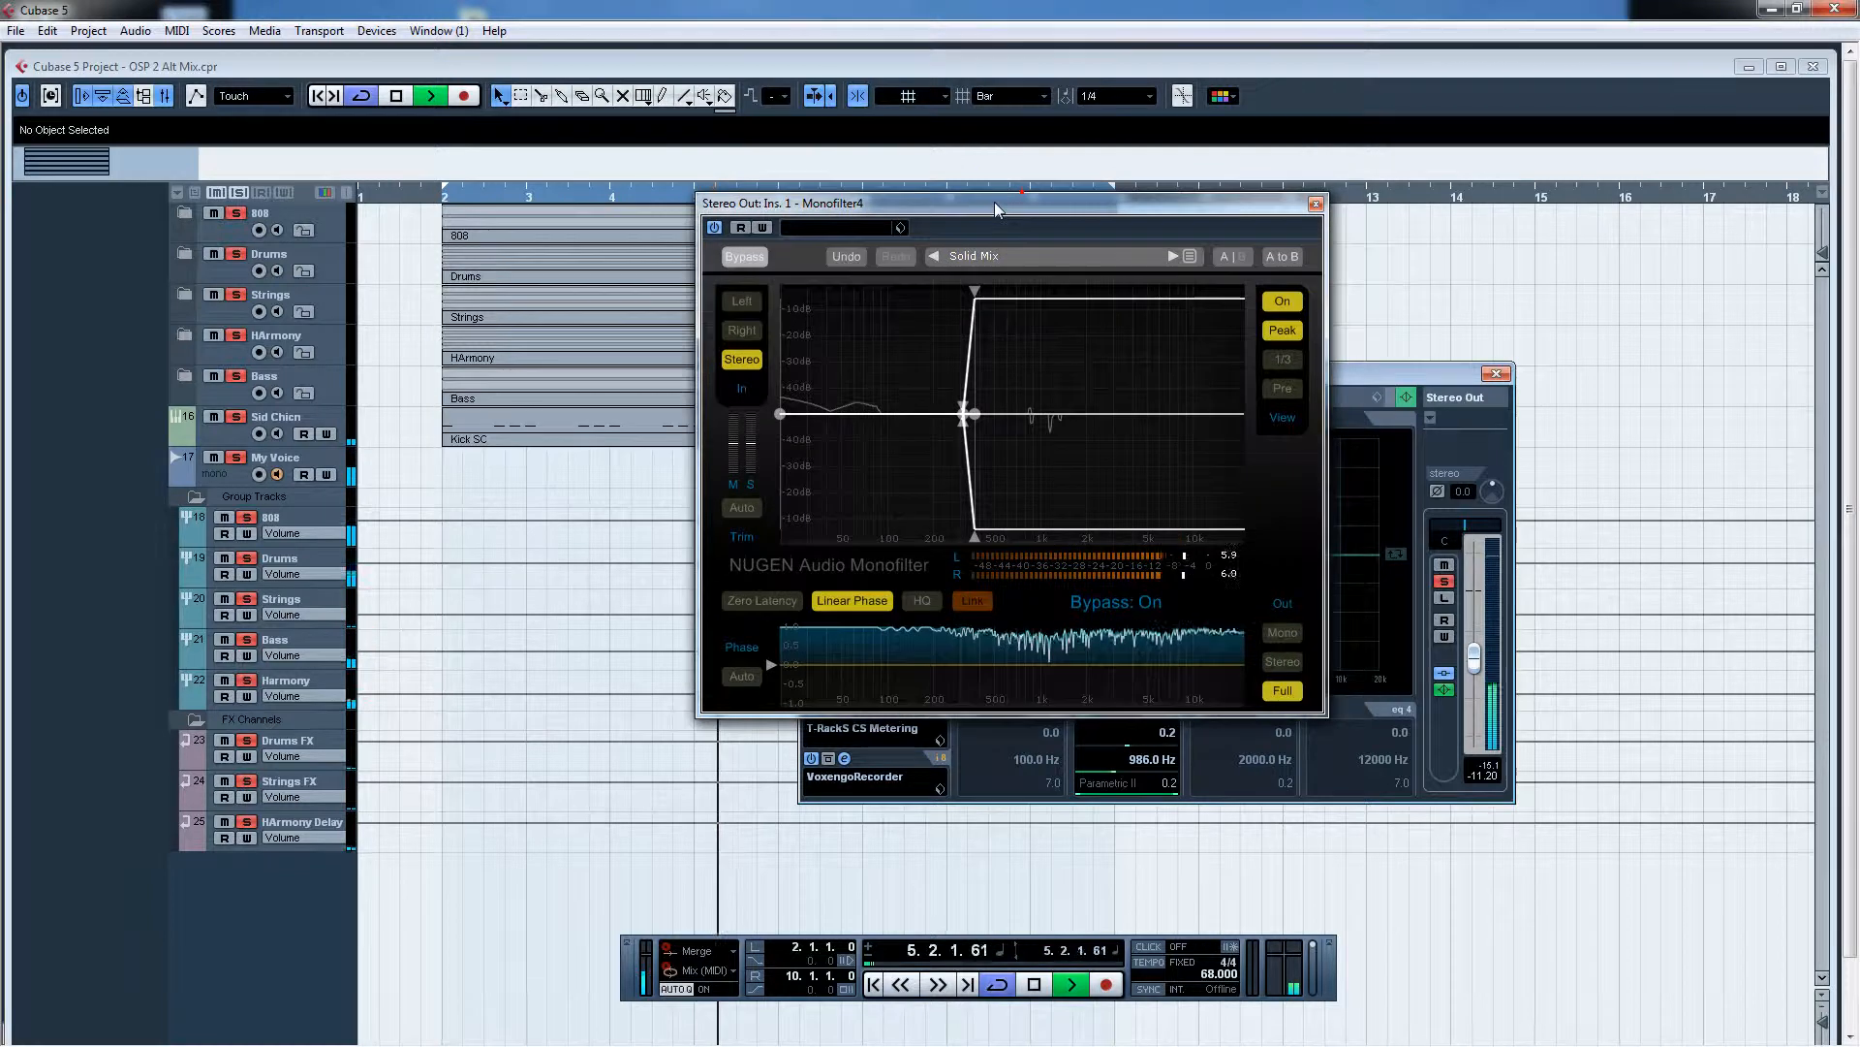
left_click(1316, 204)
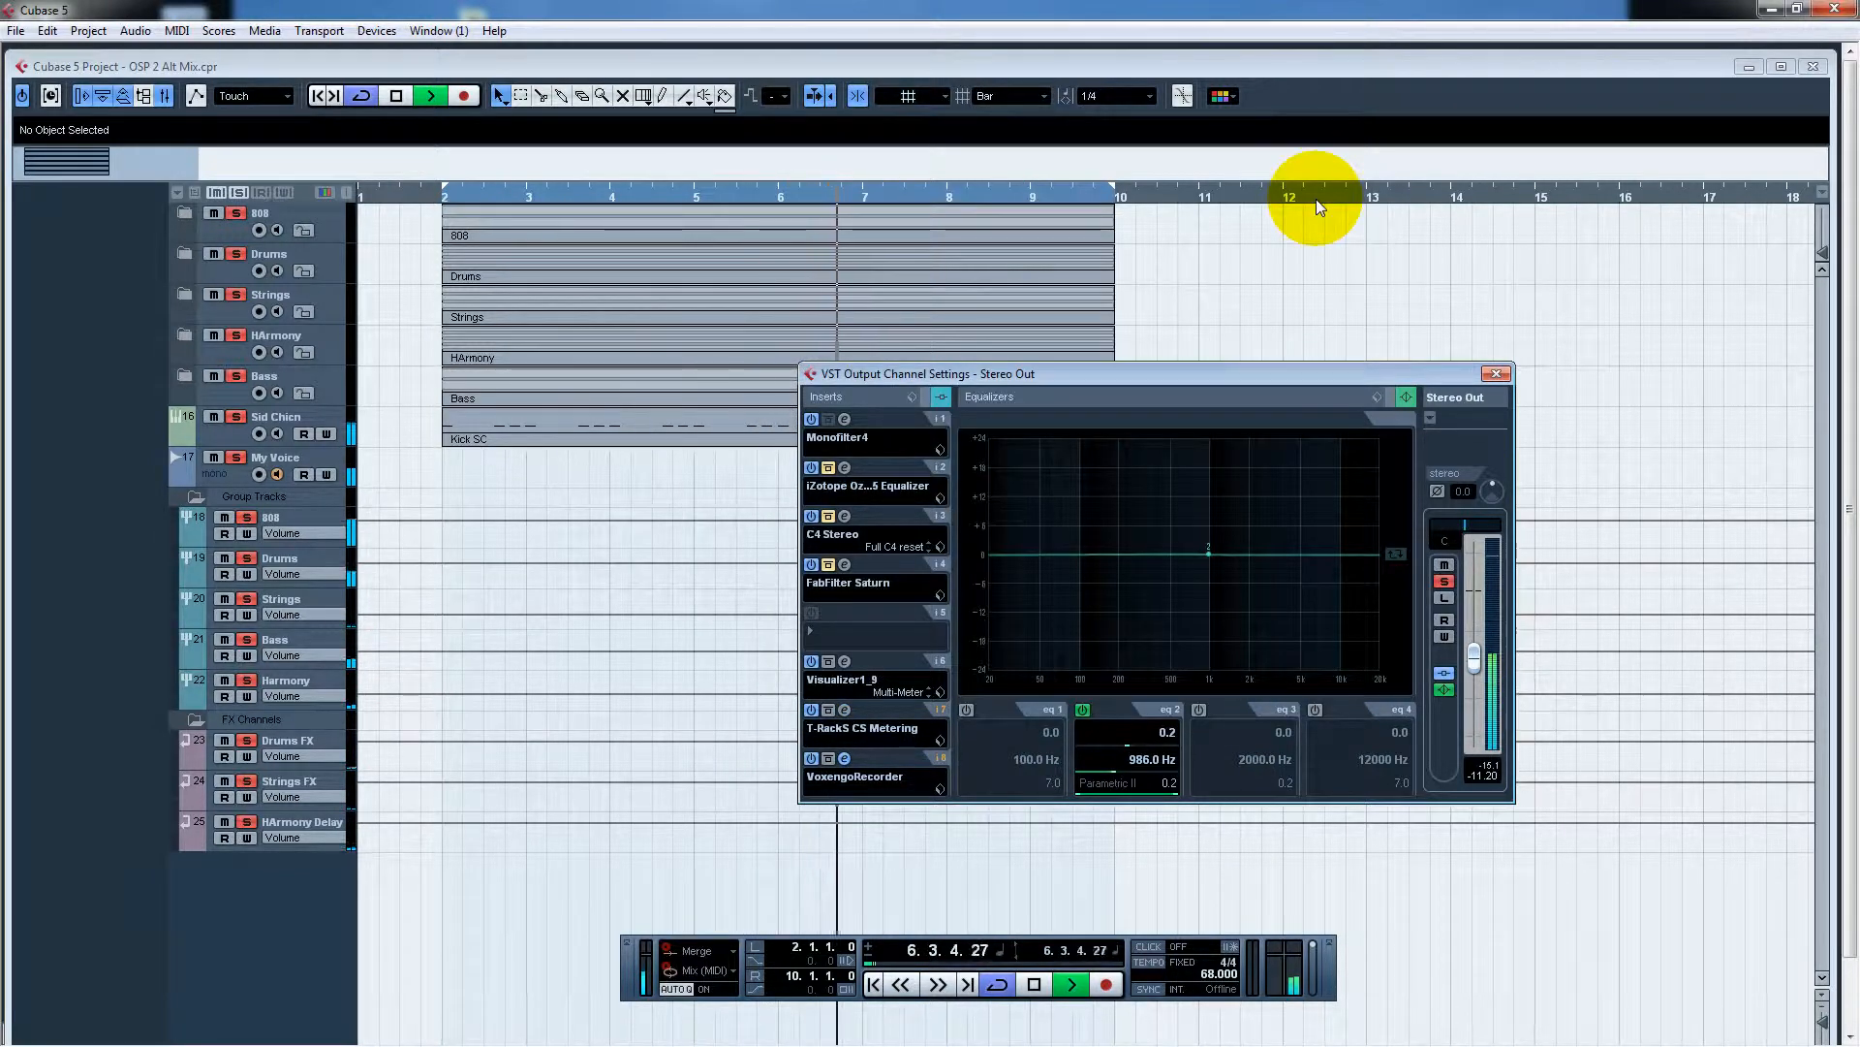
Step: Open the iZotope Ozone 5 Equalizer and Visualizer inserts of Stereo Out and arrange them side by side
left_click(844, 468)
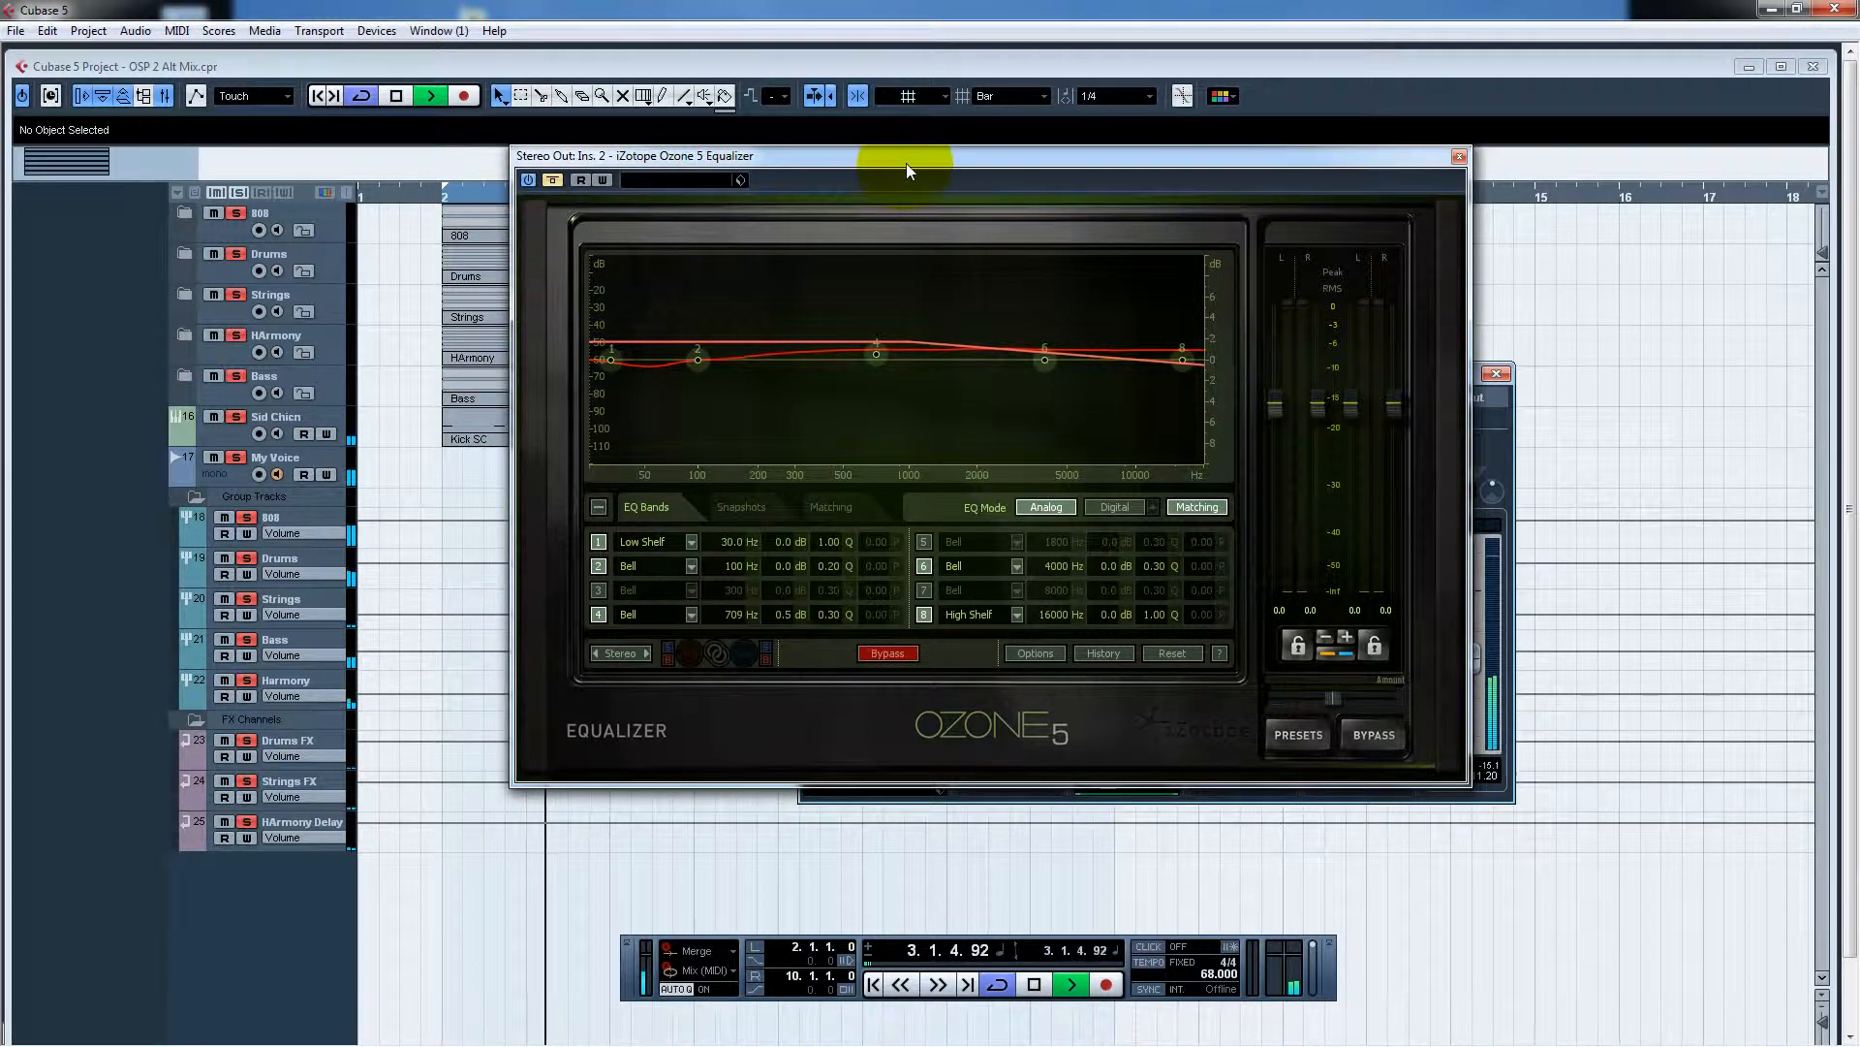
left_click_drag(906, 170, 1381, 211)
left_click_drag(848, 373, 648, 203)
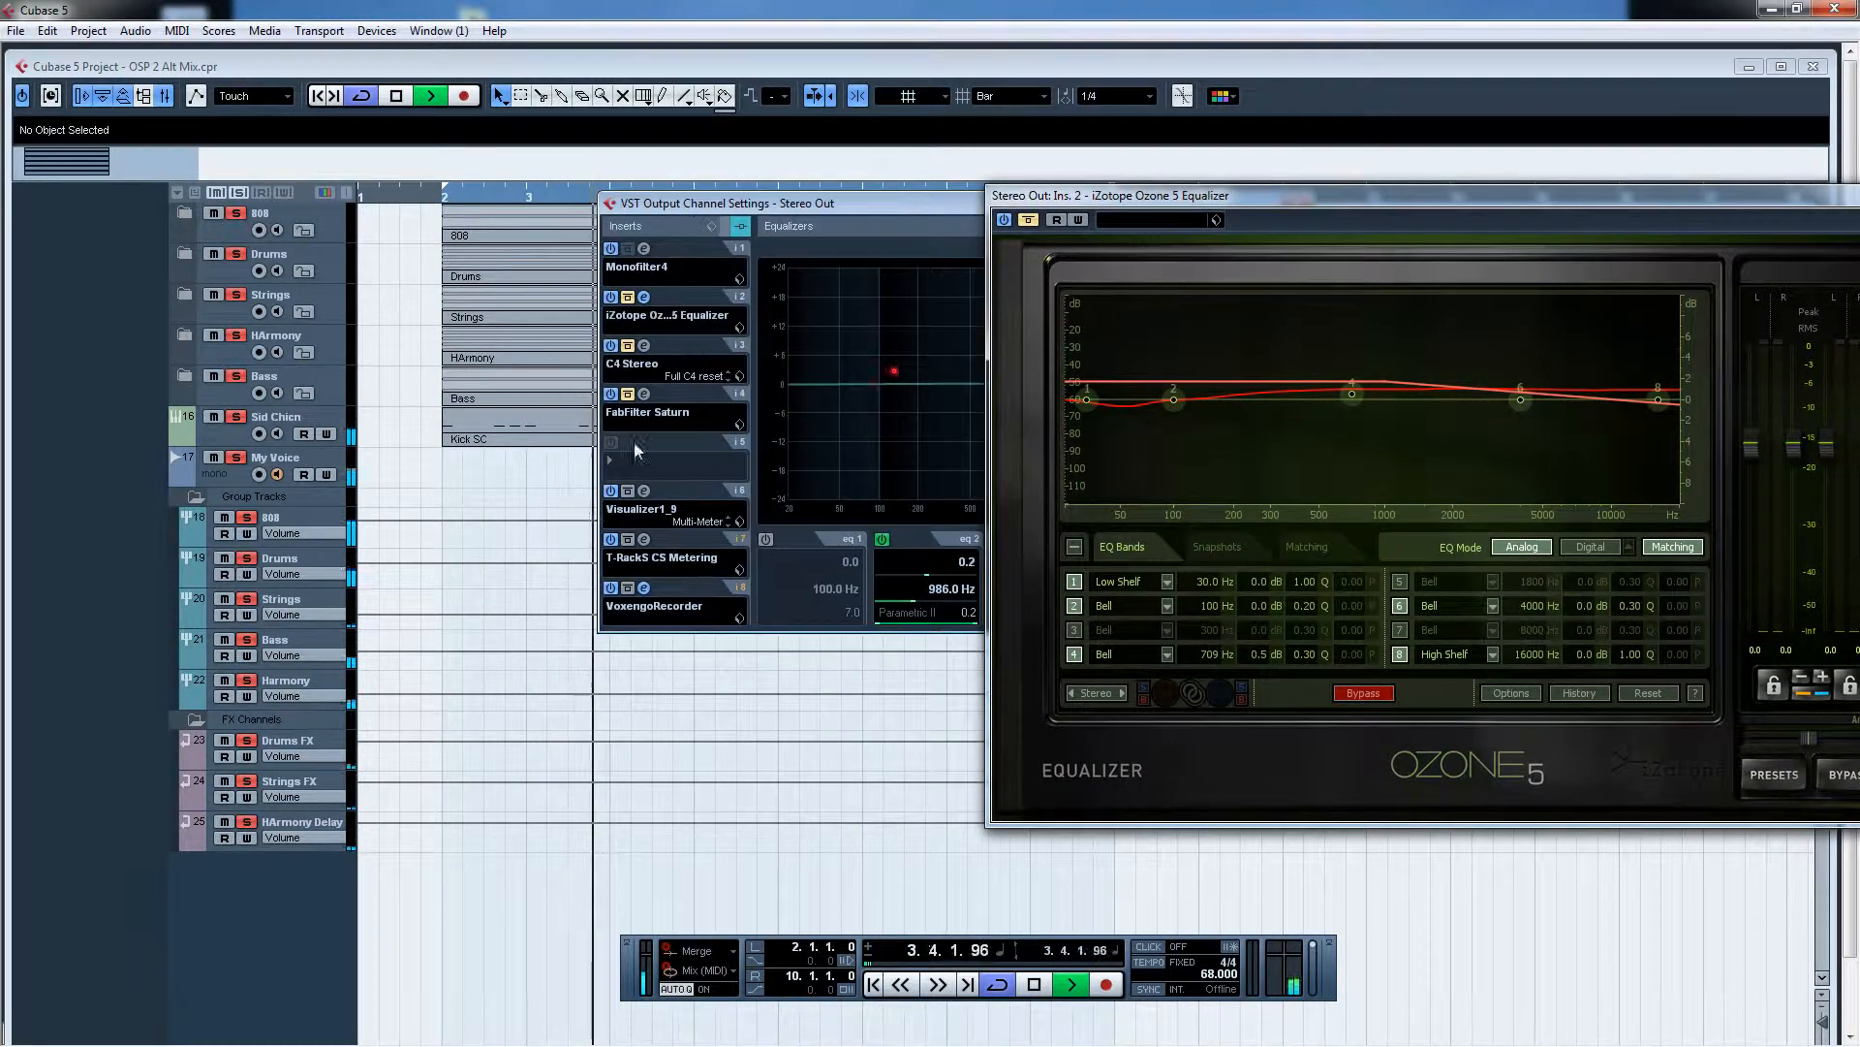
left_click(644, 492)
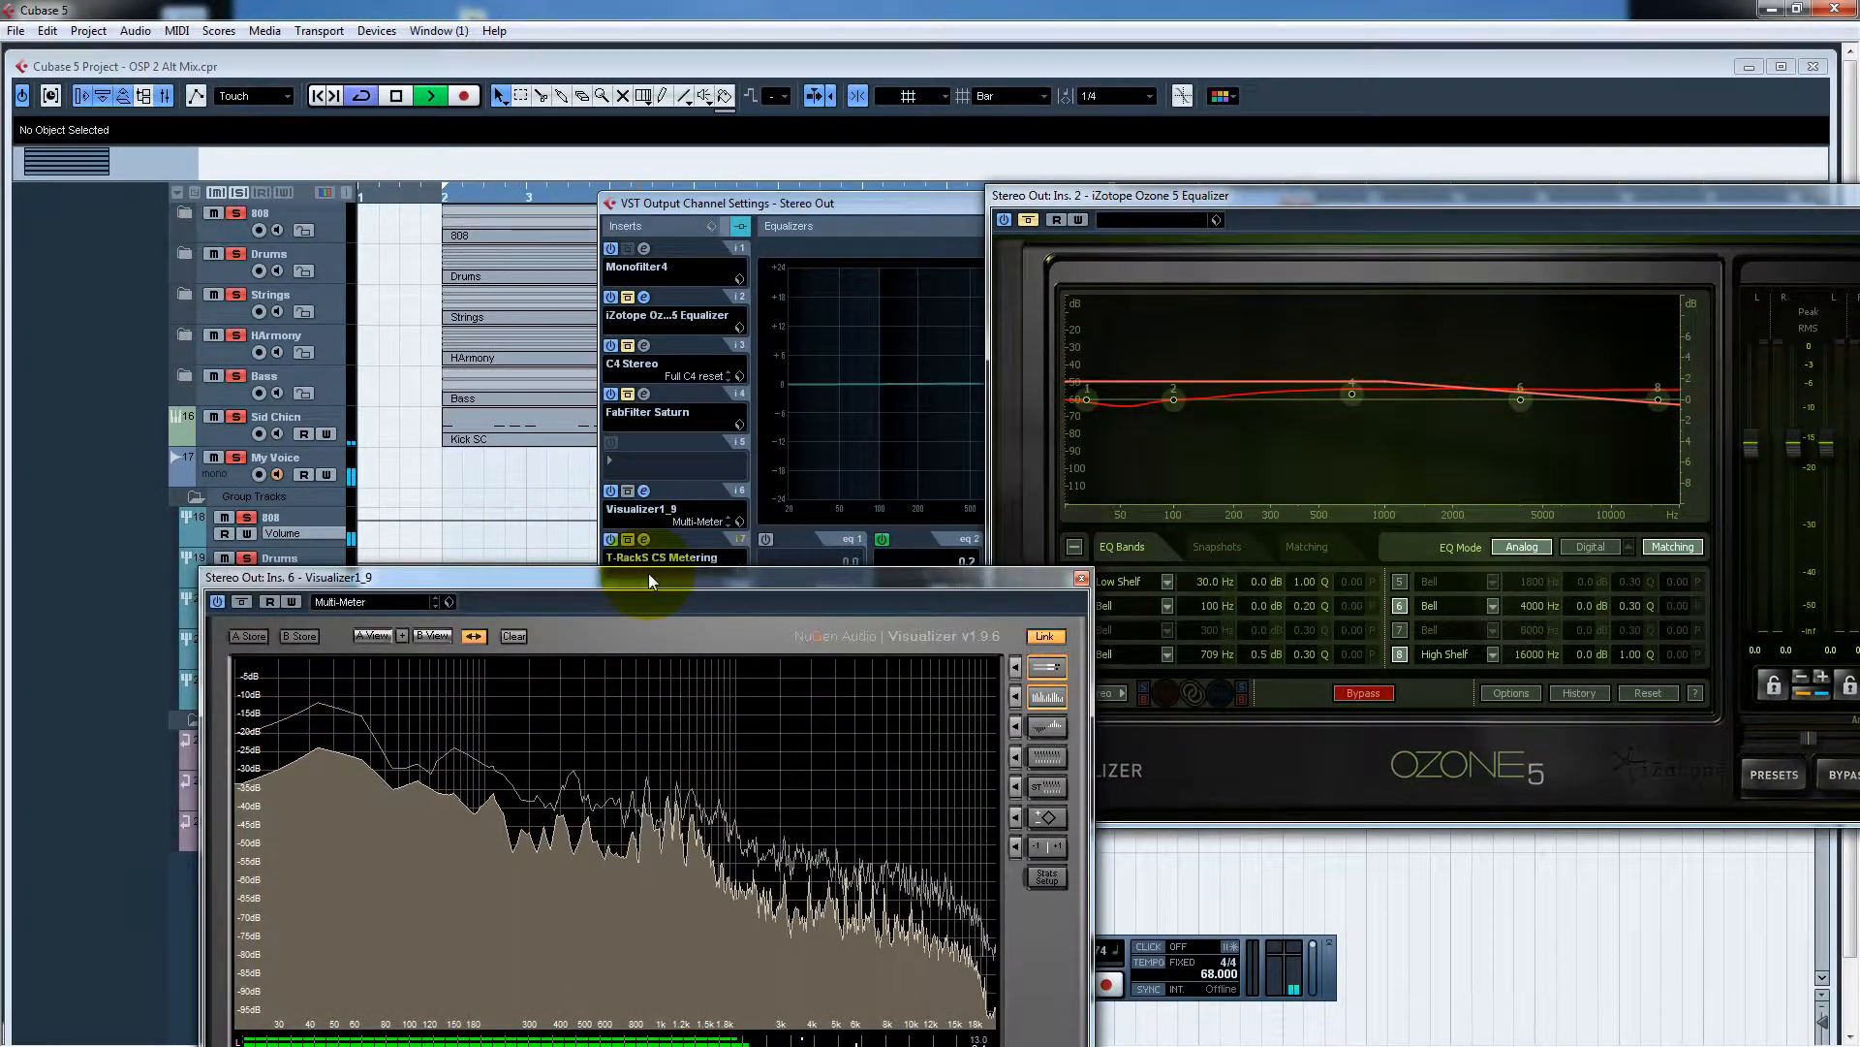
left_click_drag(645, 581, 512, 189)
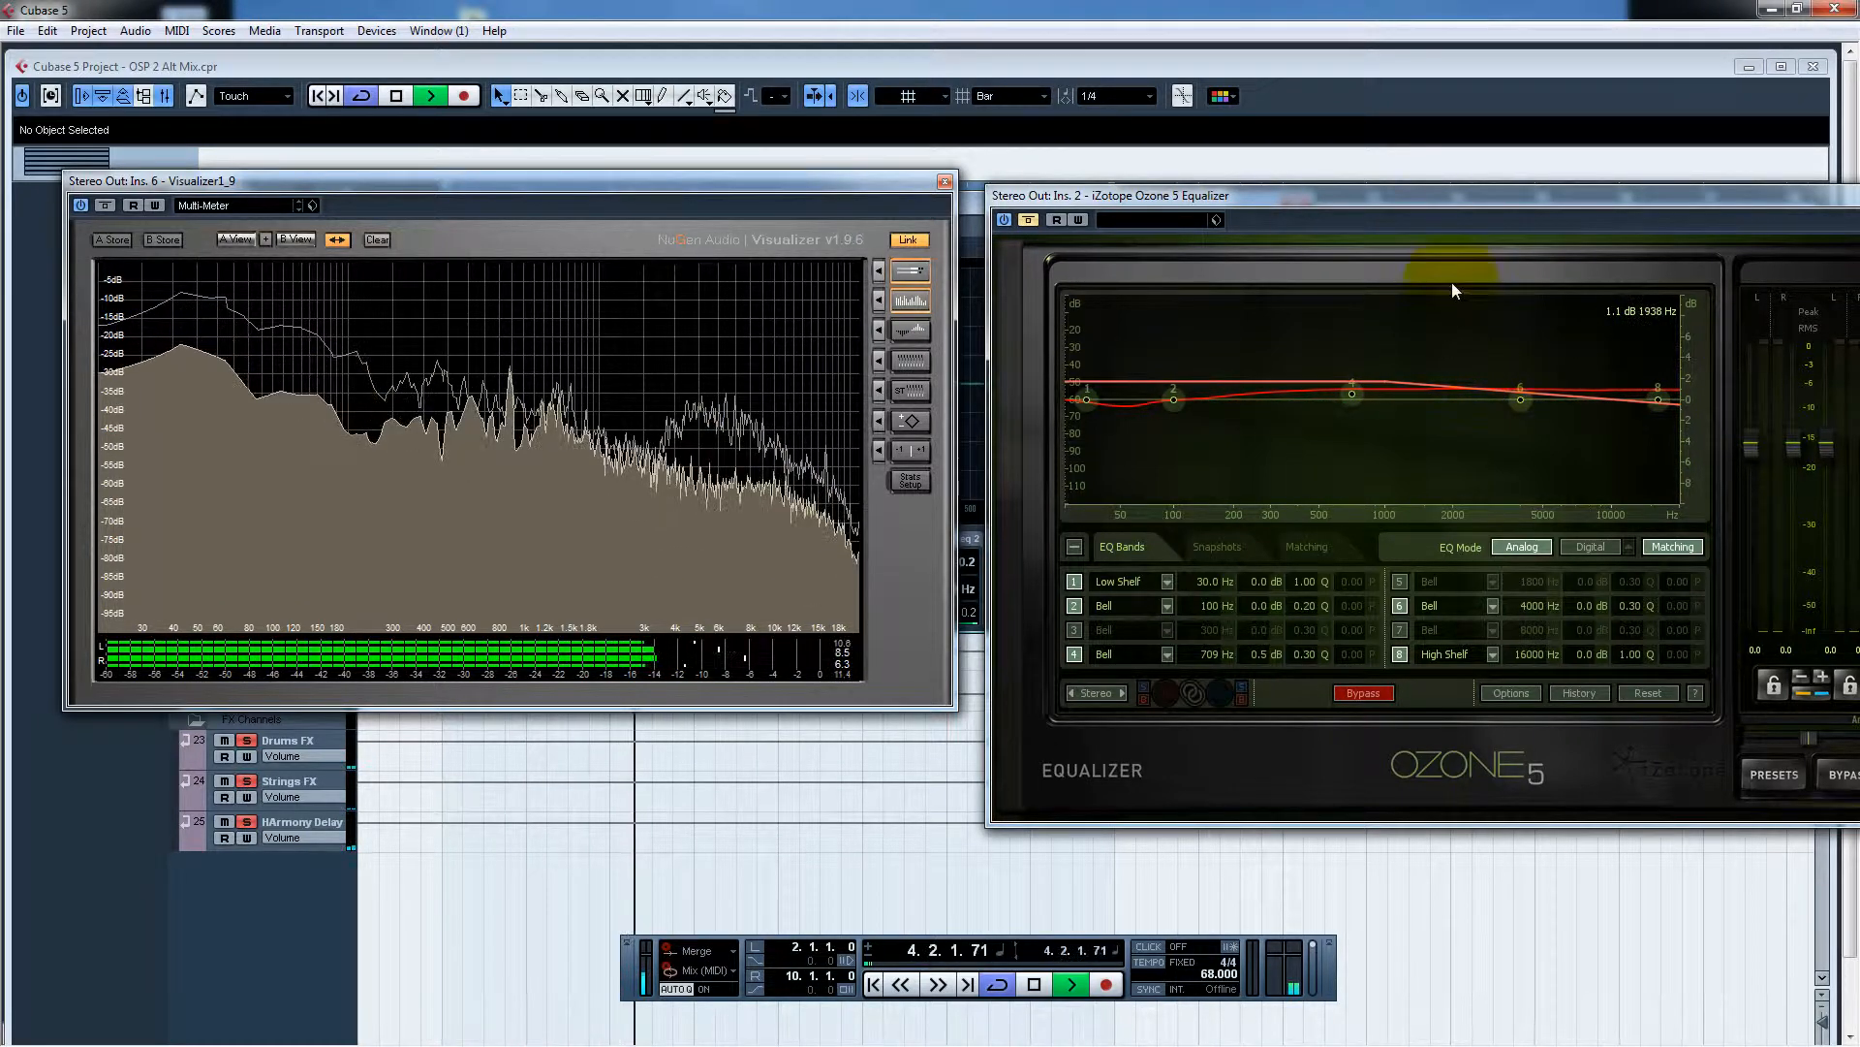
Step: Take the Ozone 5 Equalizer insert out of bypass and raise the Stereo Out fader to -0.01
left_click_drag(1558, 215, 1250, 181)
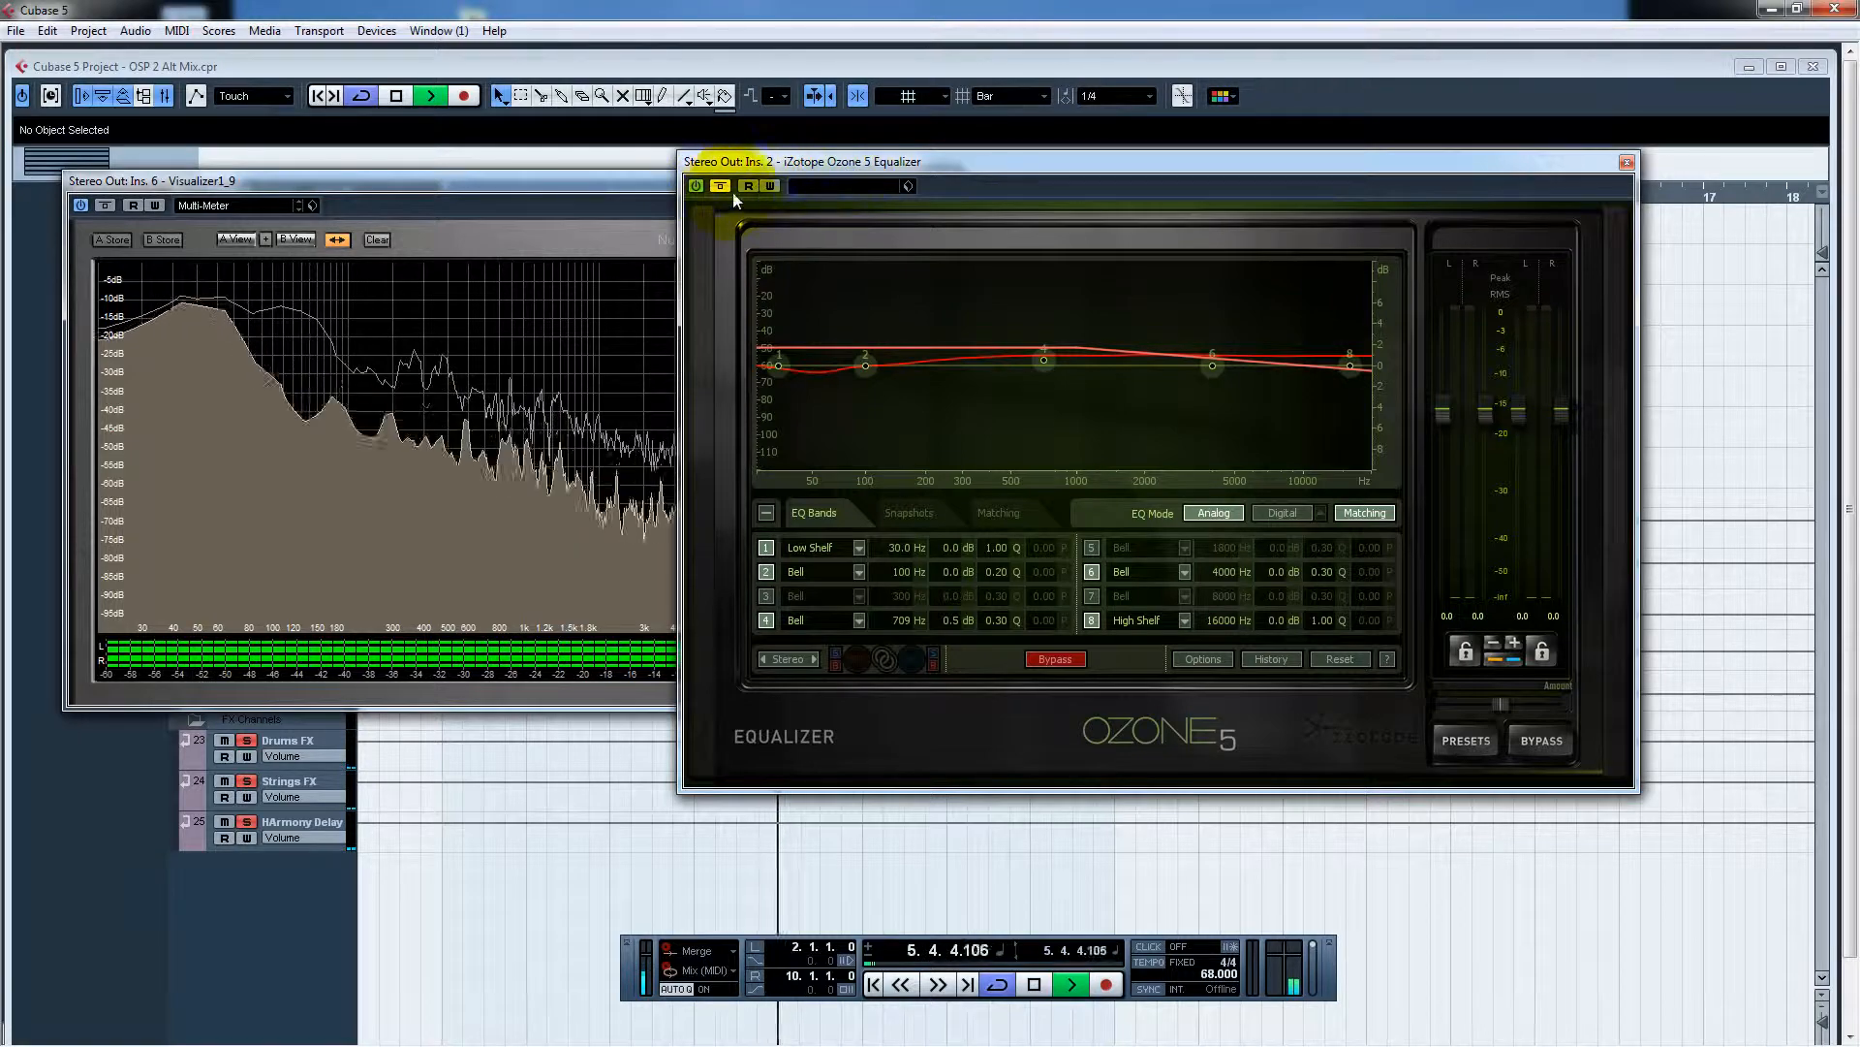
left_click_drag(954, 170, 998, 661)
left_click_drag(1269, 492, 1279, 426)
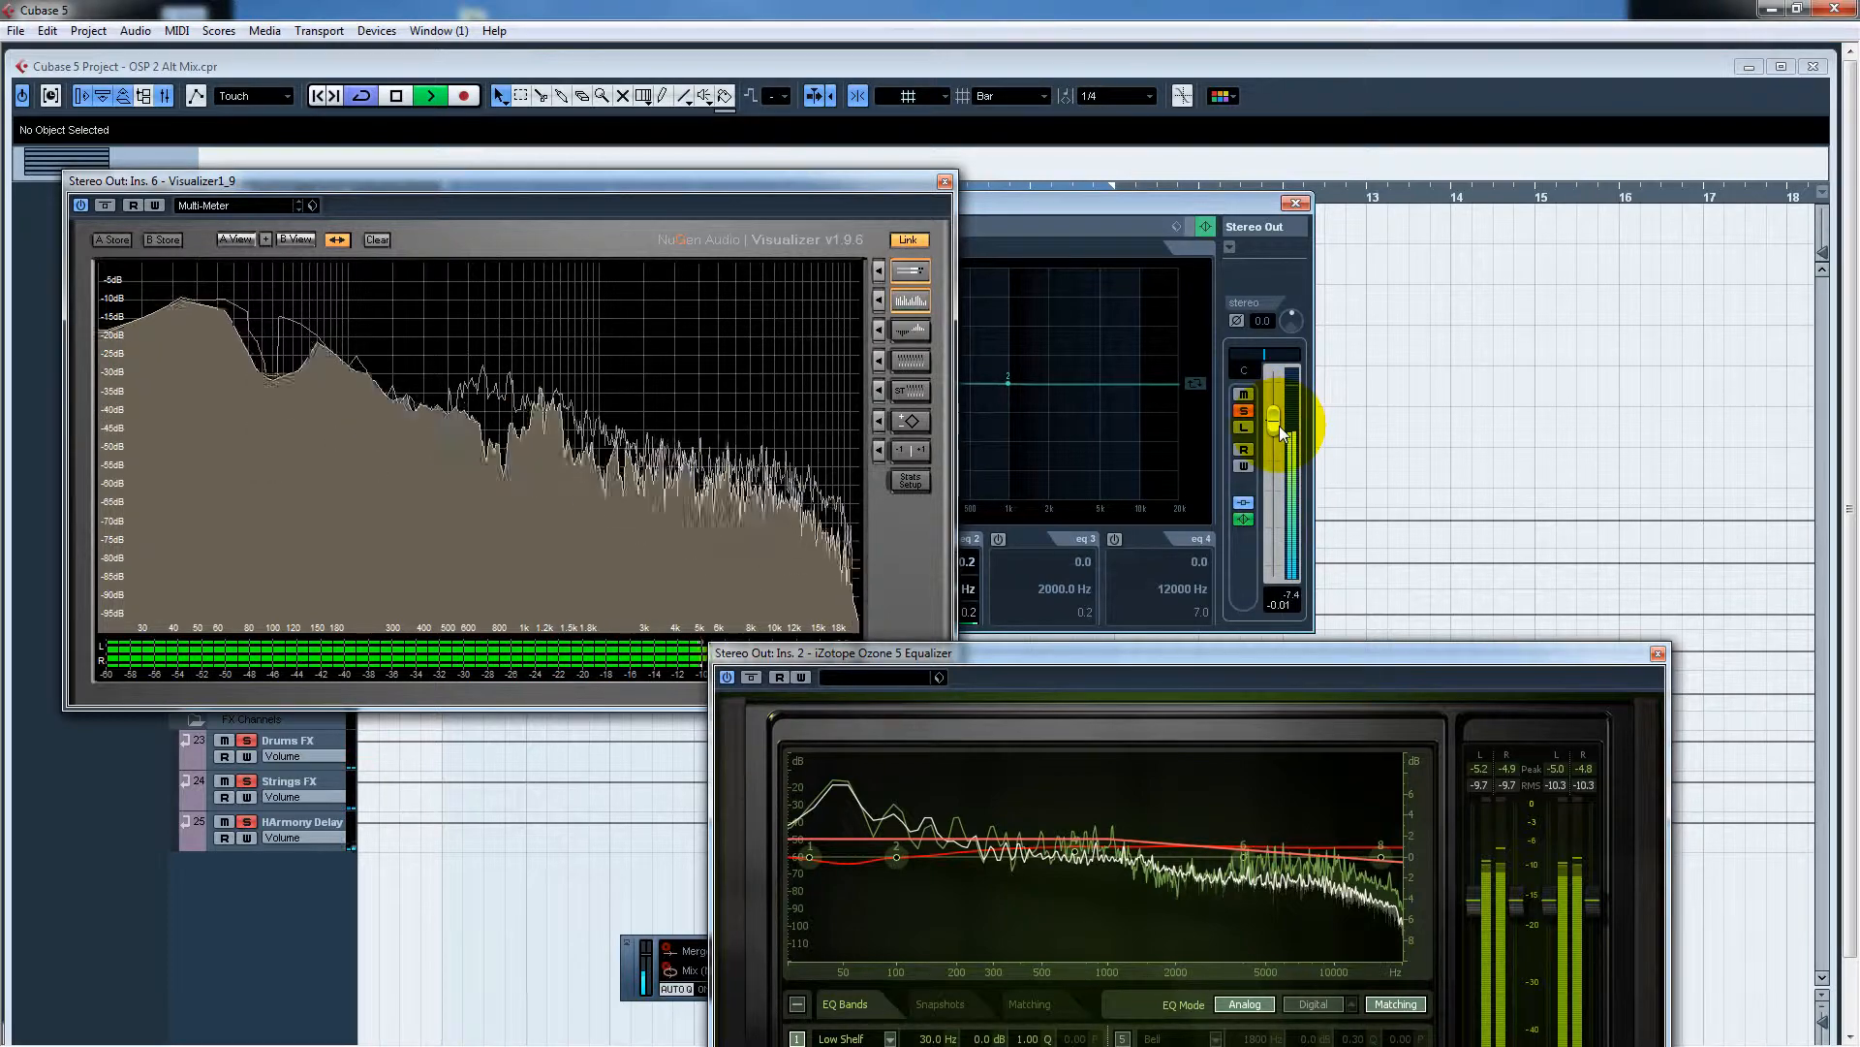
left_click(1068, 657)
left_click_drag(1069, 657, 1161, 478)
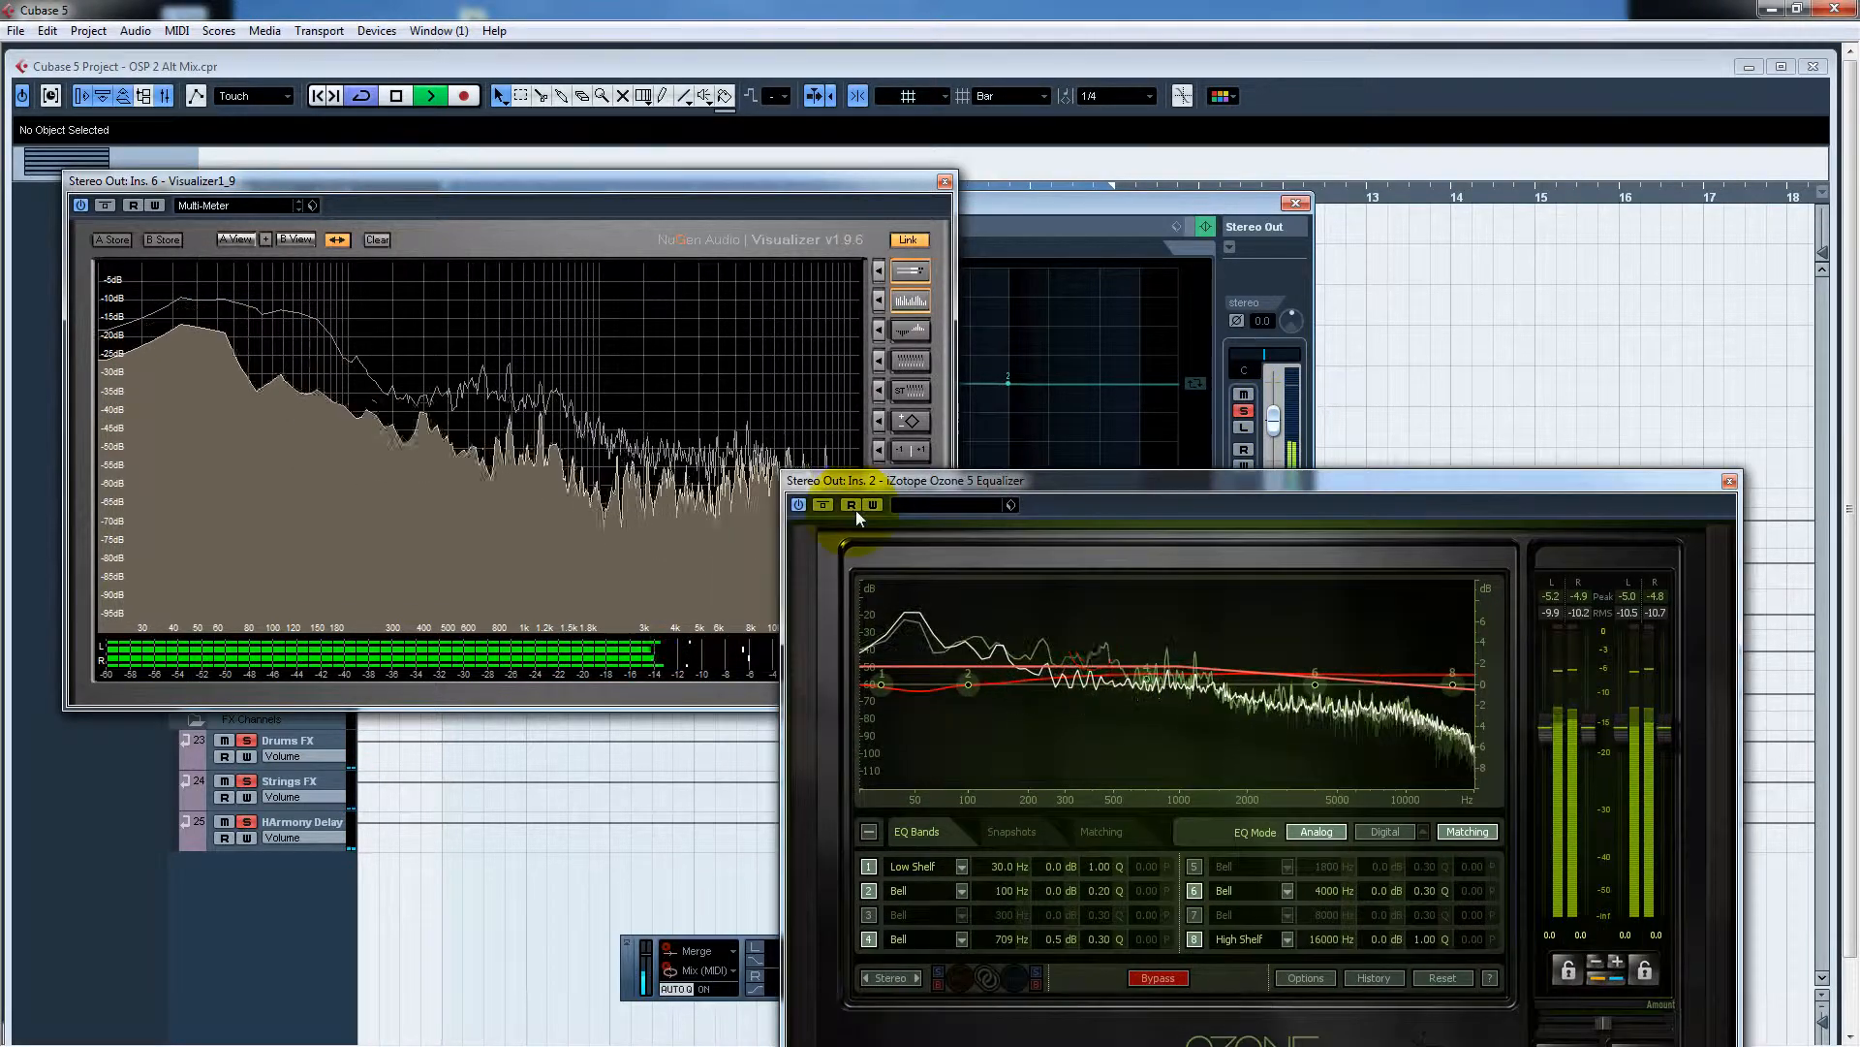
Step: Compare the mix with the Ozone 5 Equalizer insert bypassed and active, and close the equalizer
left_click(823, 505)
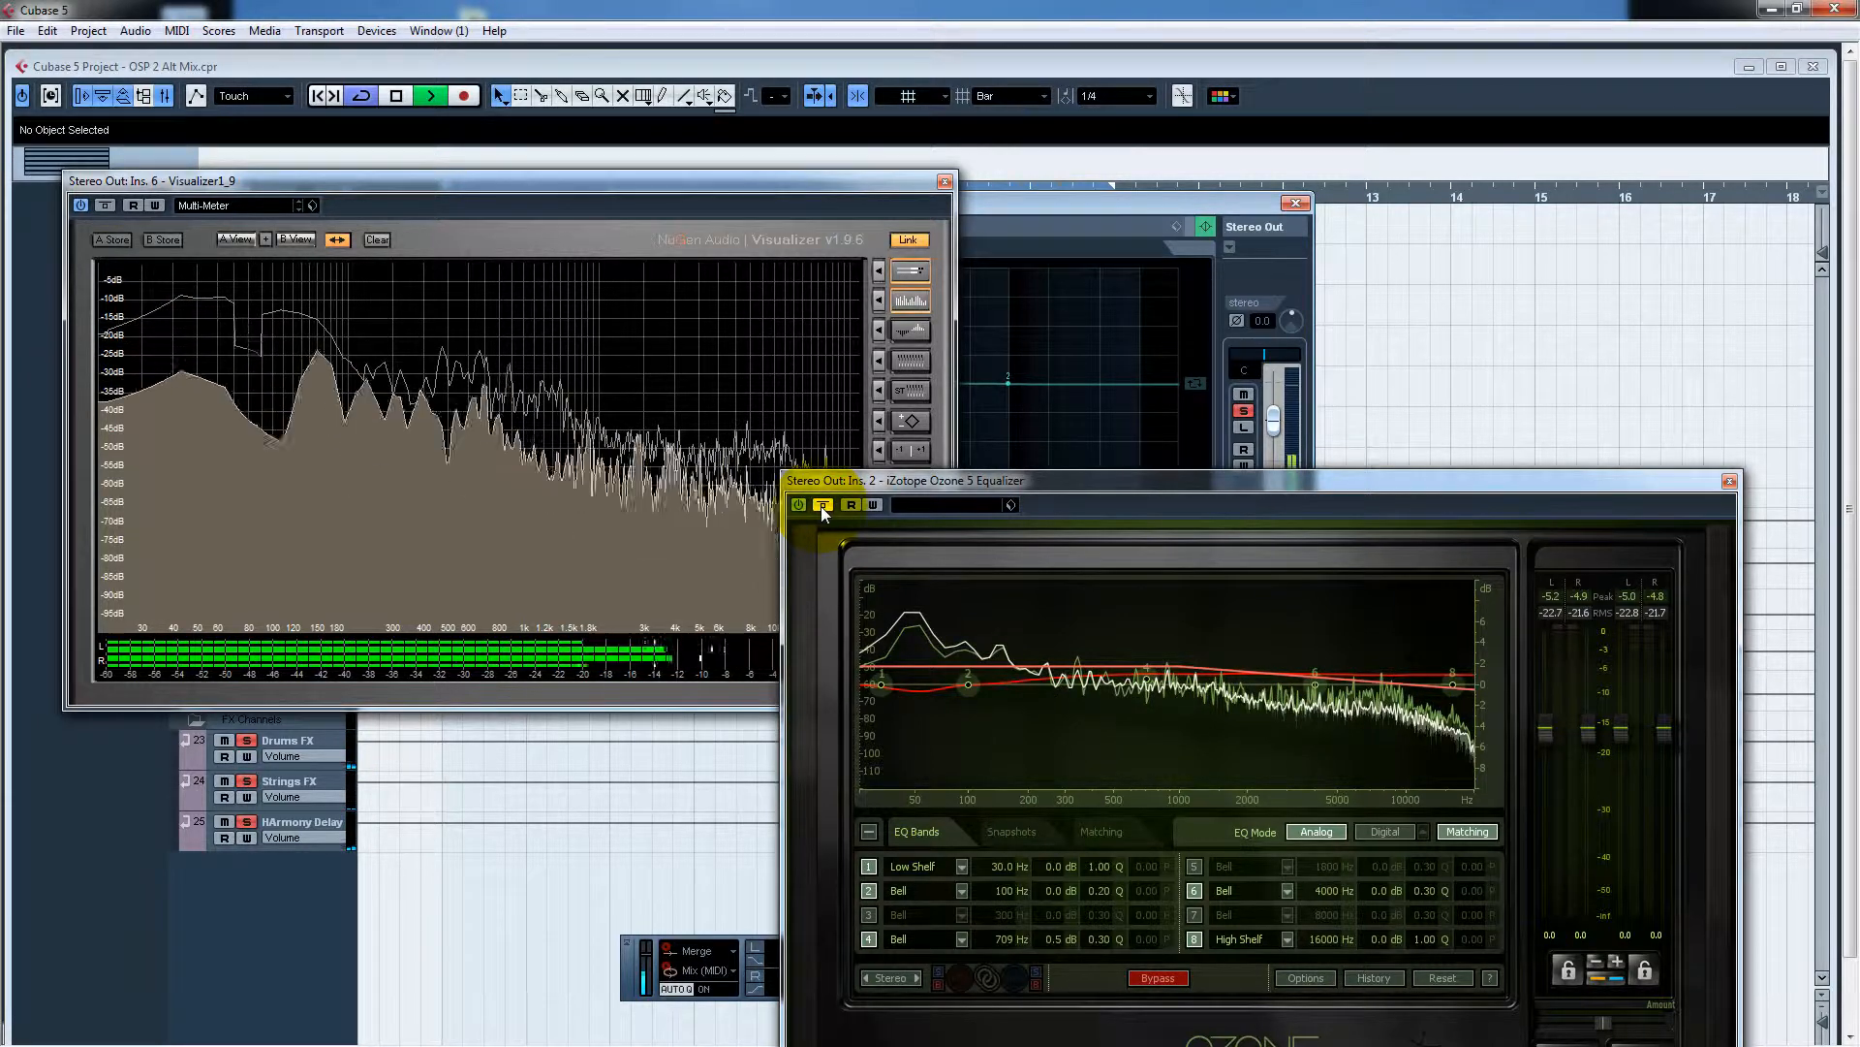
left_click(823, 505)
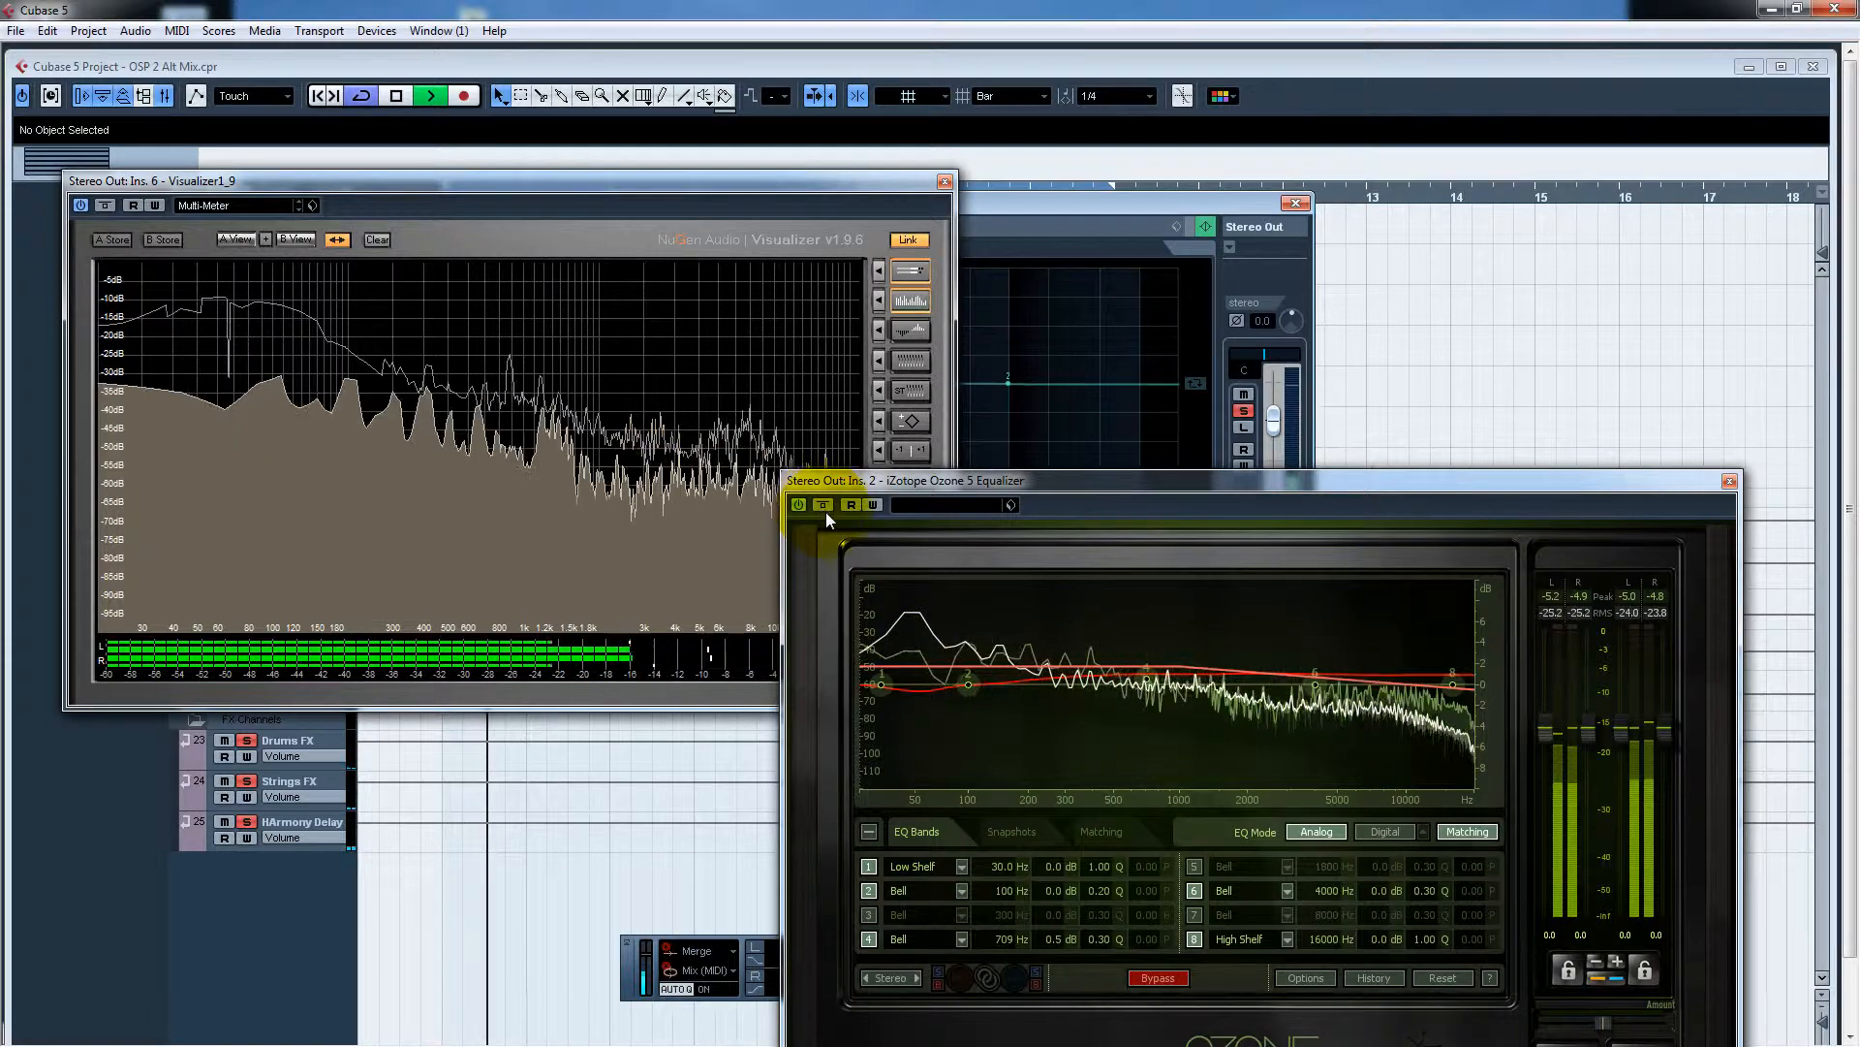
left_click_drag(1043, 479, 869, 265)
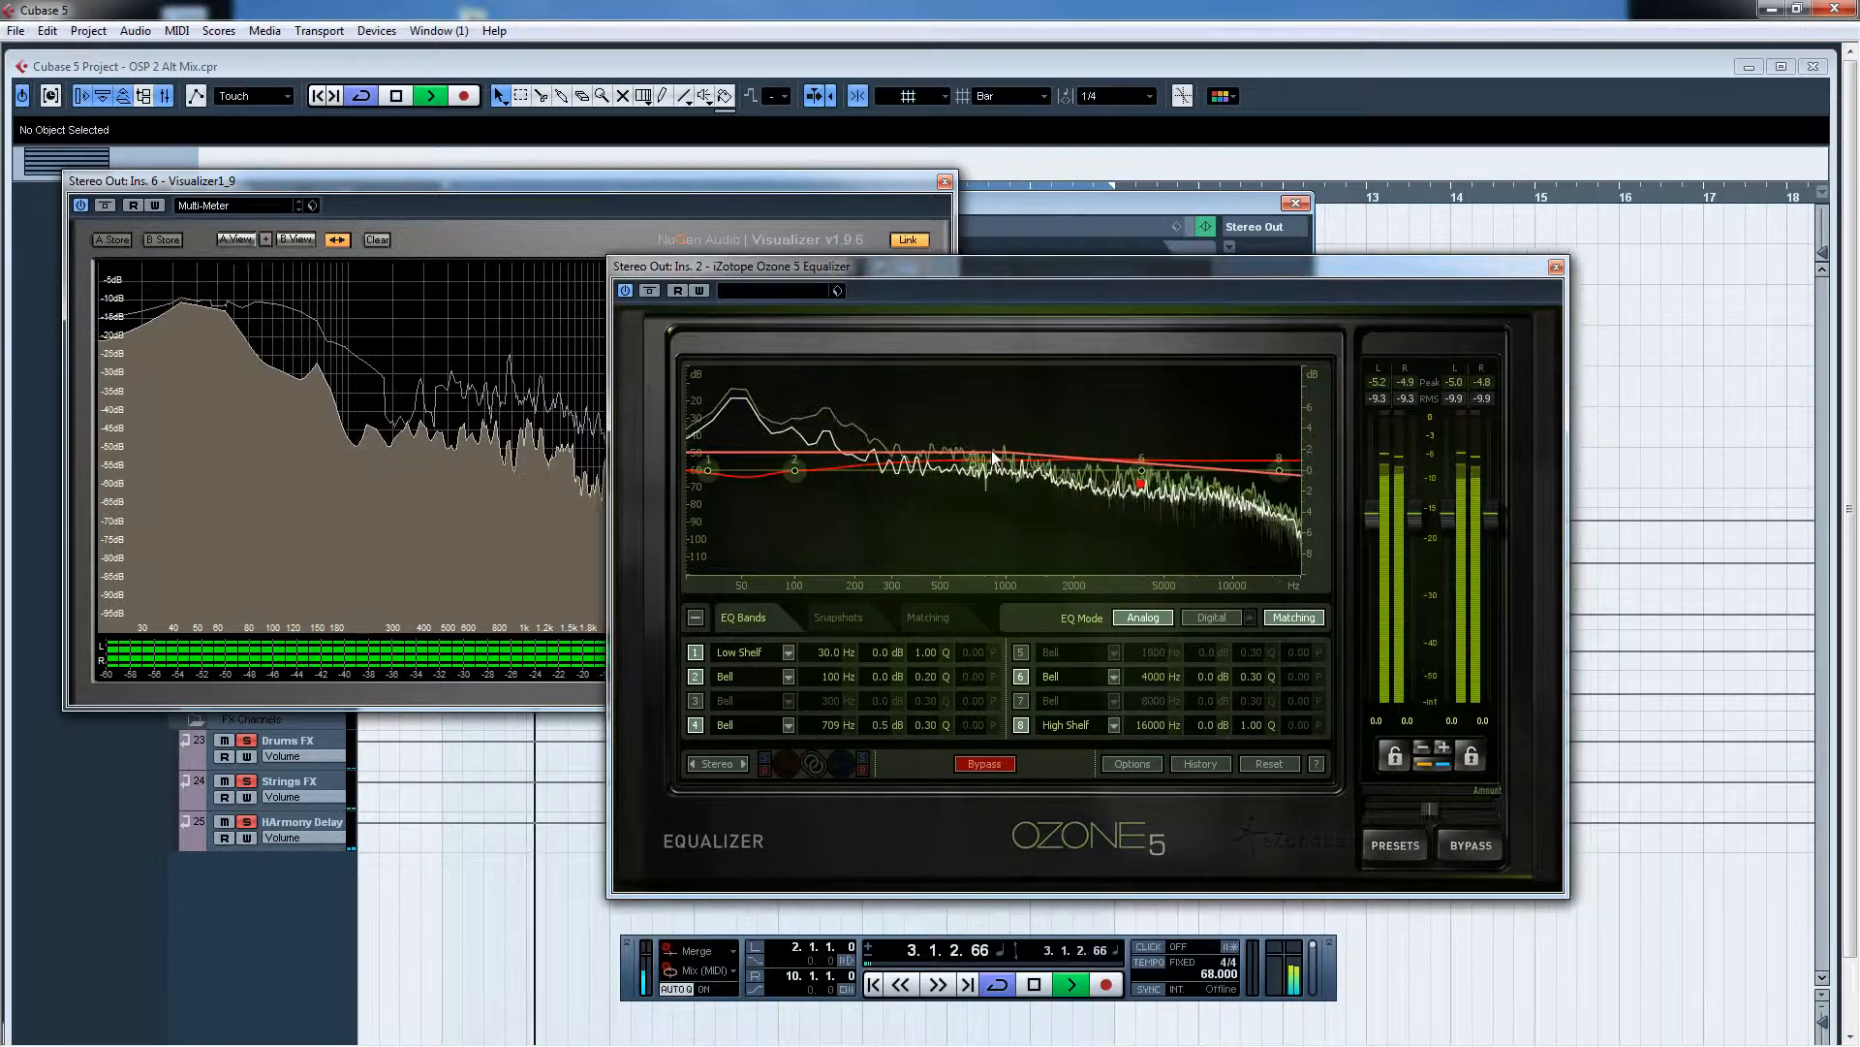
left_click(1556, 266)
Step: Open the C4 Stereo insert beside the Visualizer and take it out of bypass
left_click_drag(818, 182, 840, 111)
left_click_drag(1115, 204, 1533, 148)
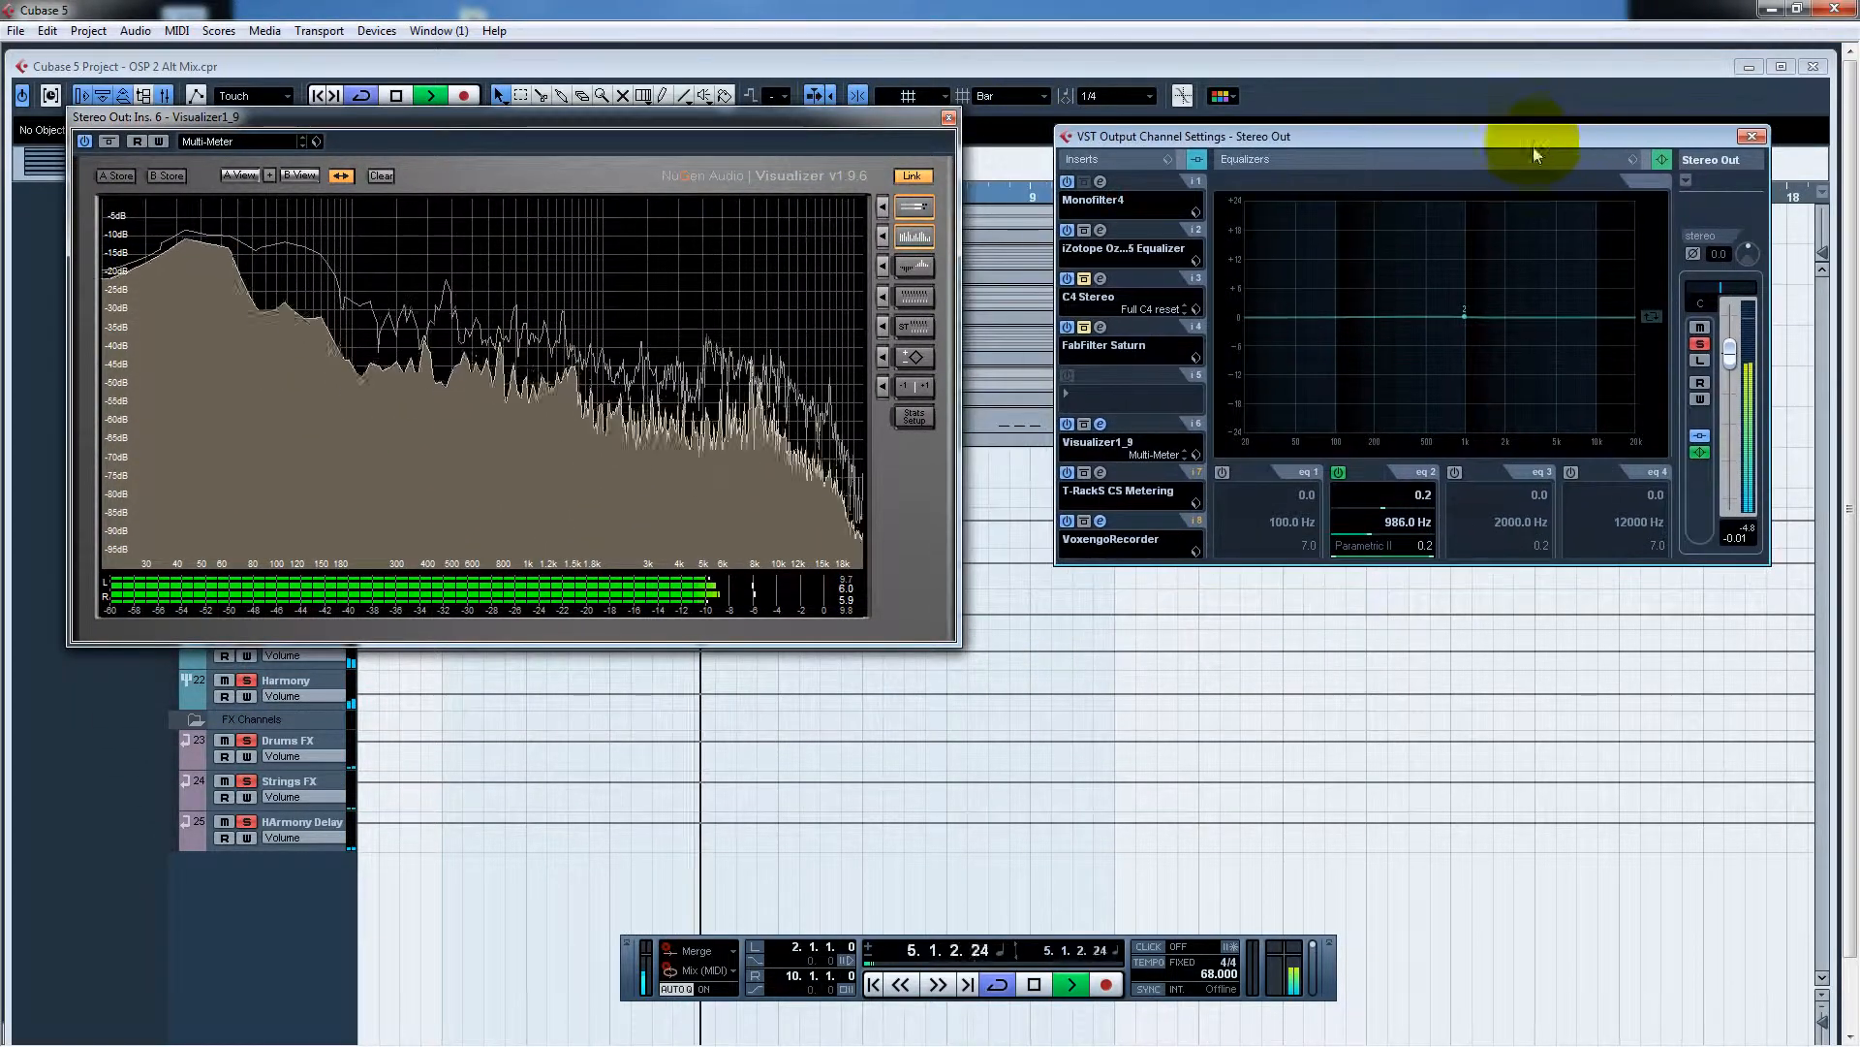
left_click(1098, 279)
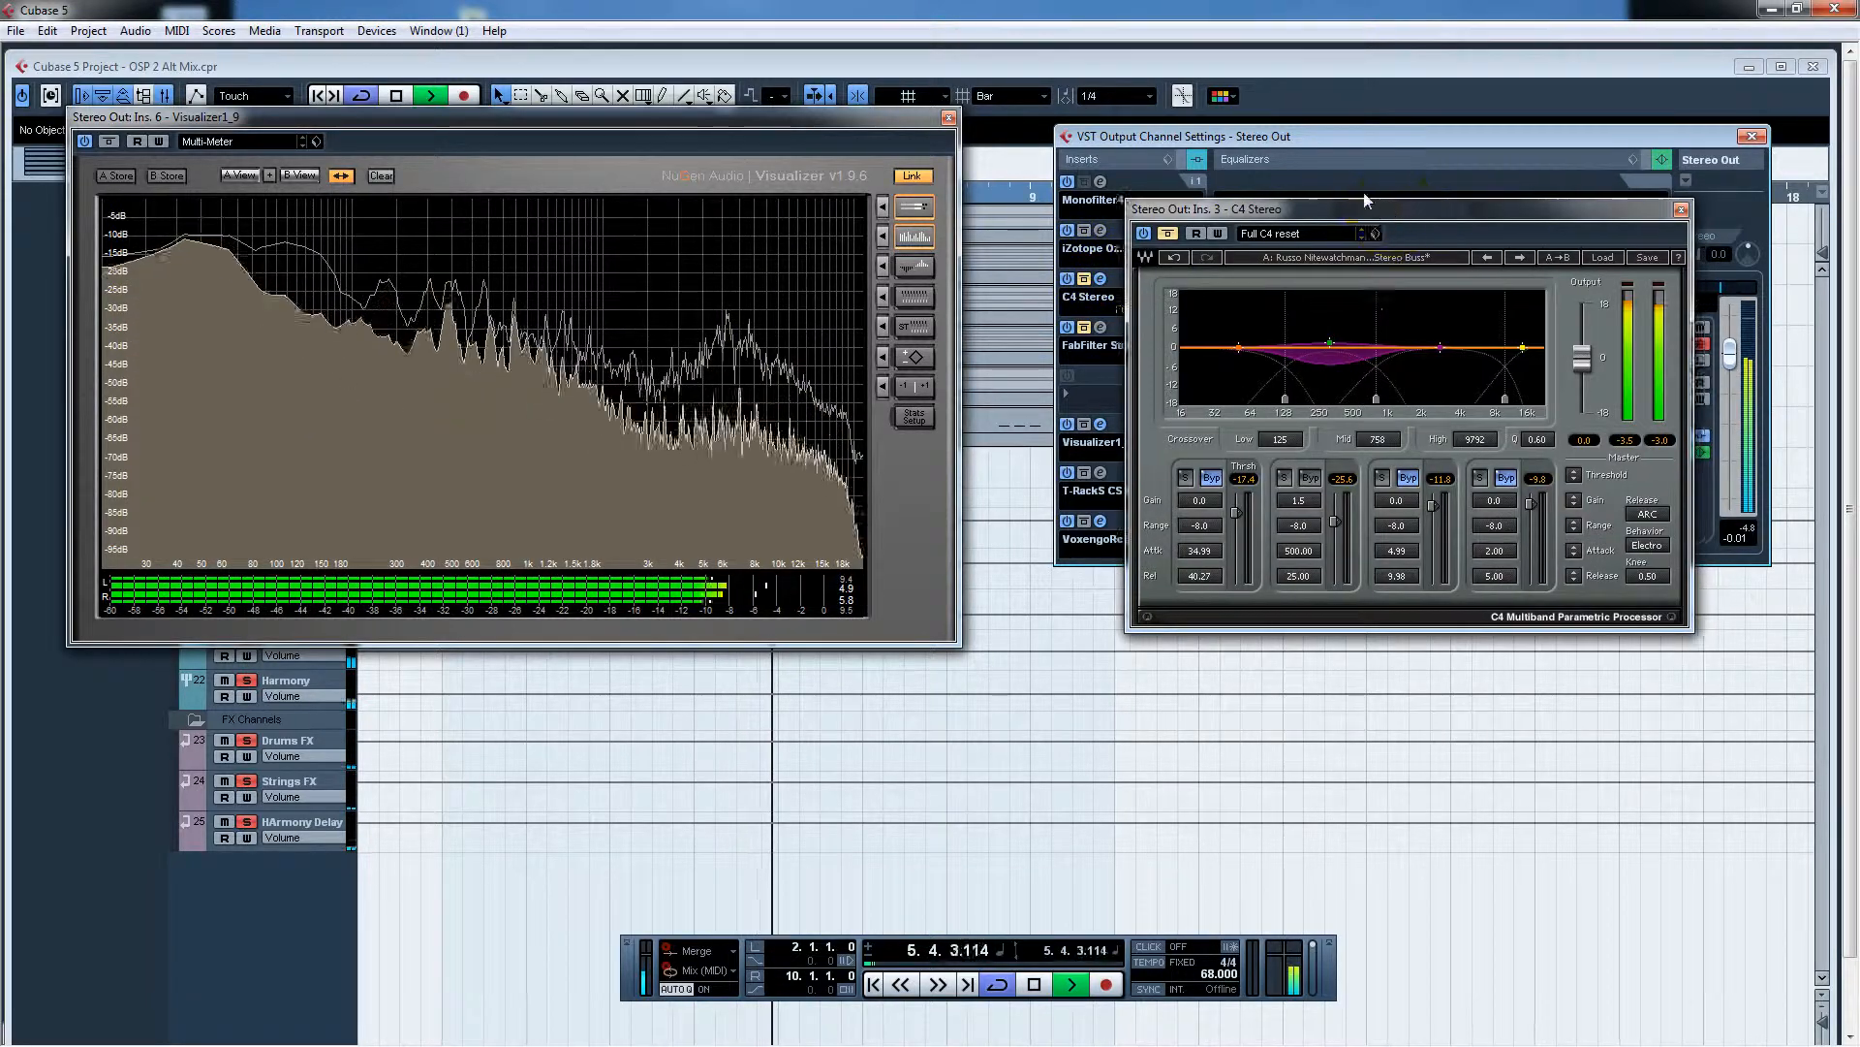
left_click_drag(1388, 207, 1242, 131)
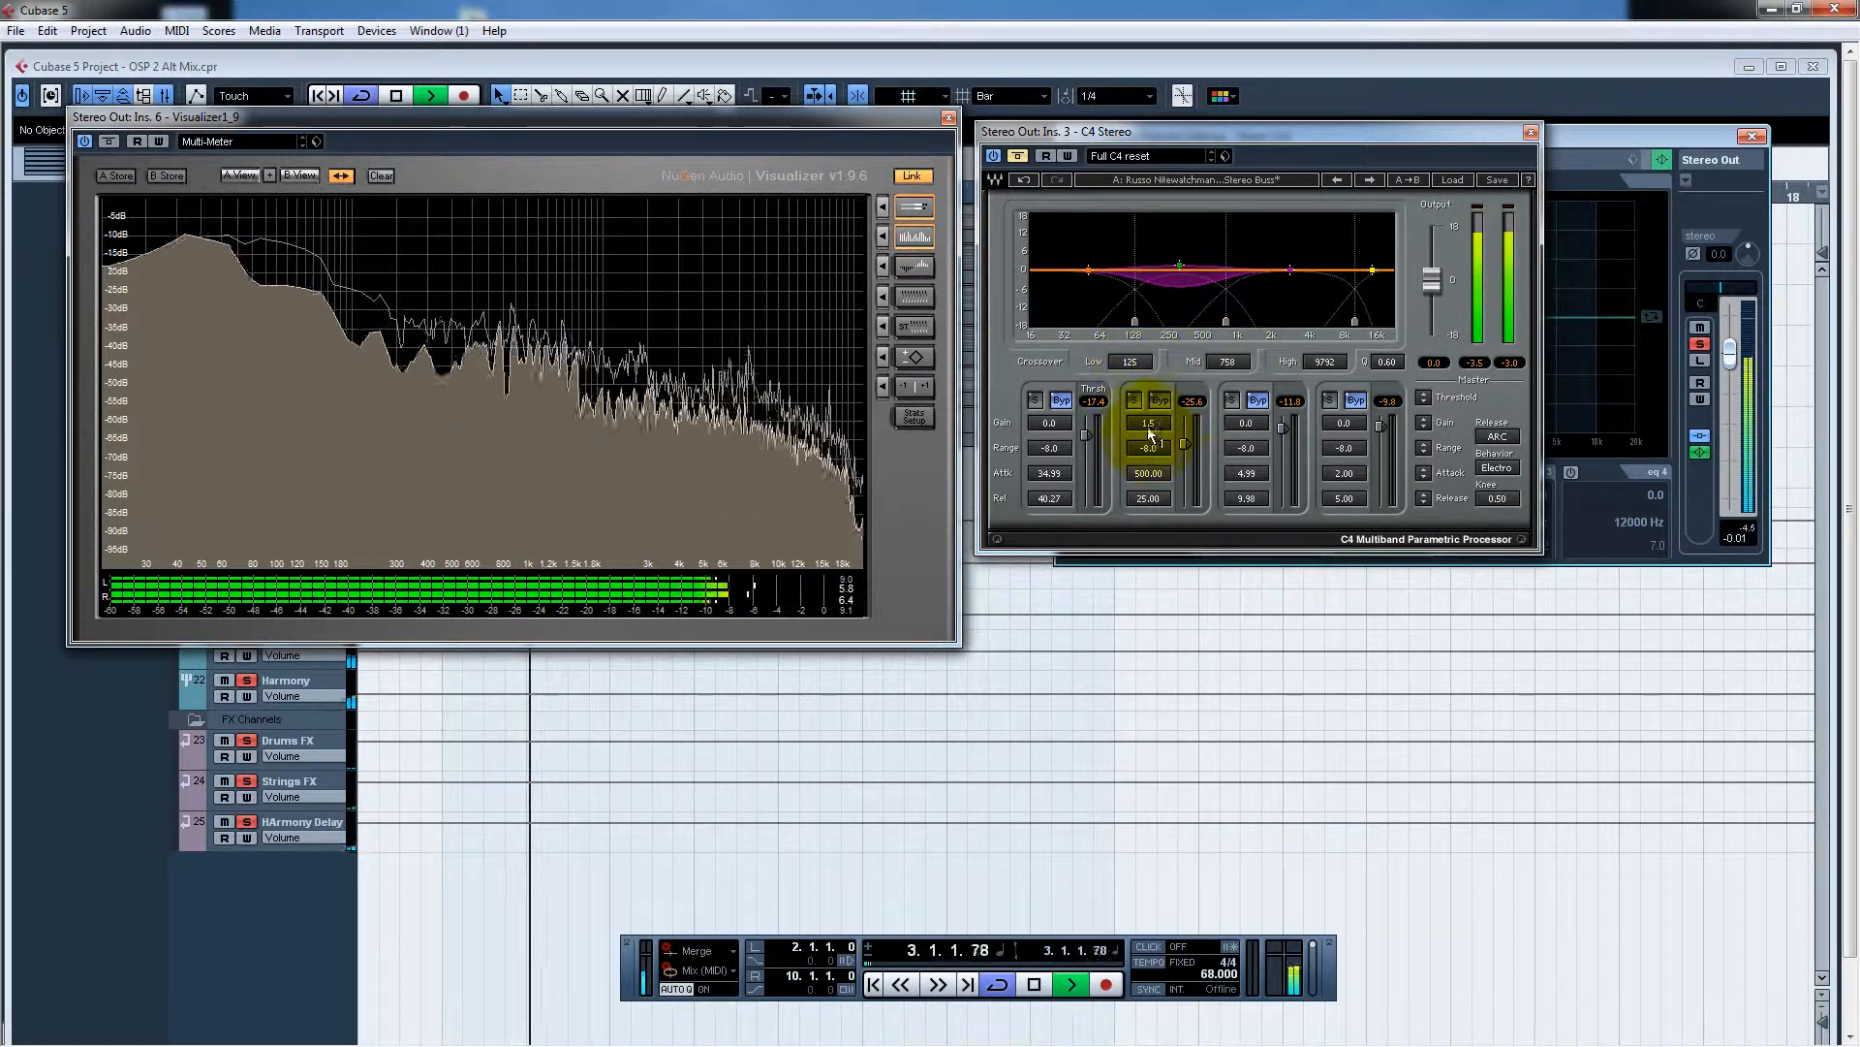
left_click(1017, 156)
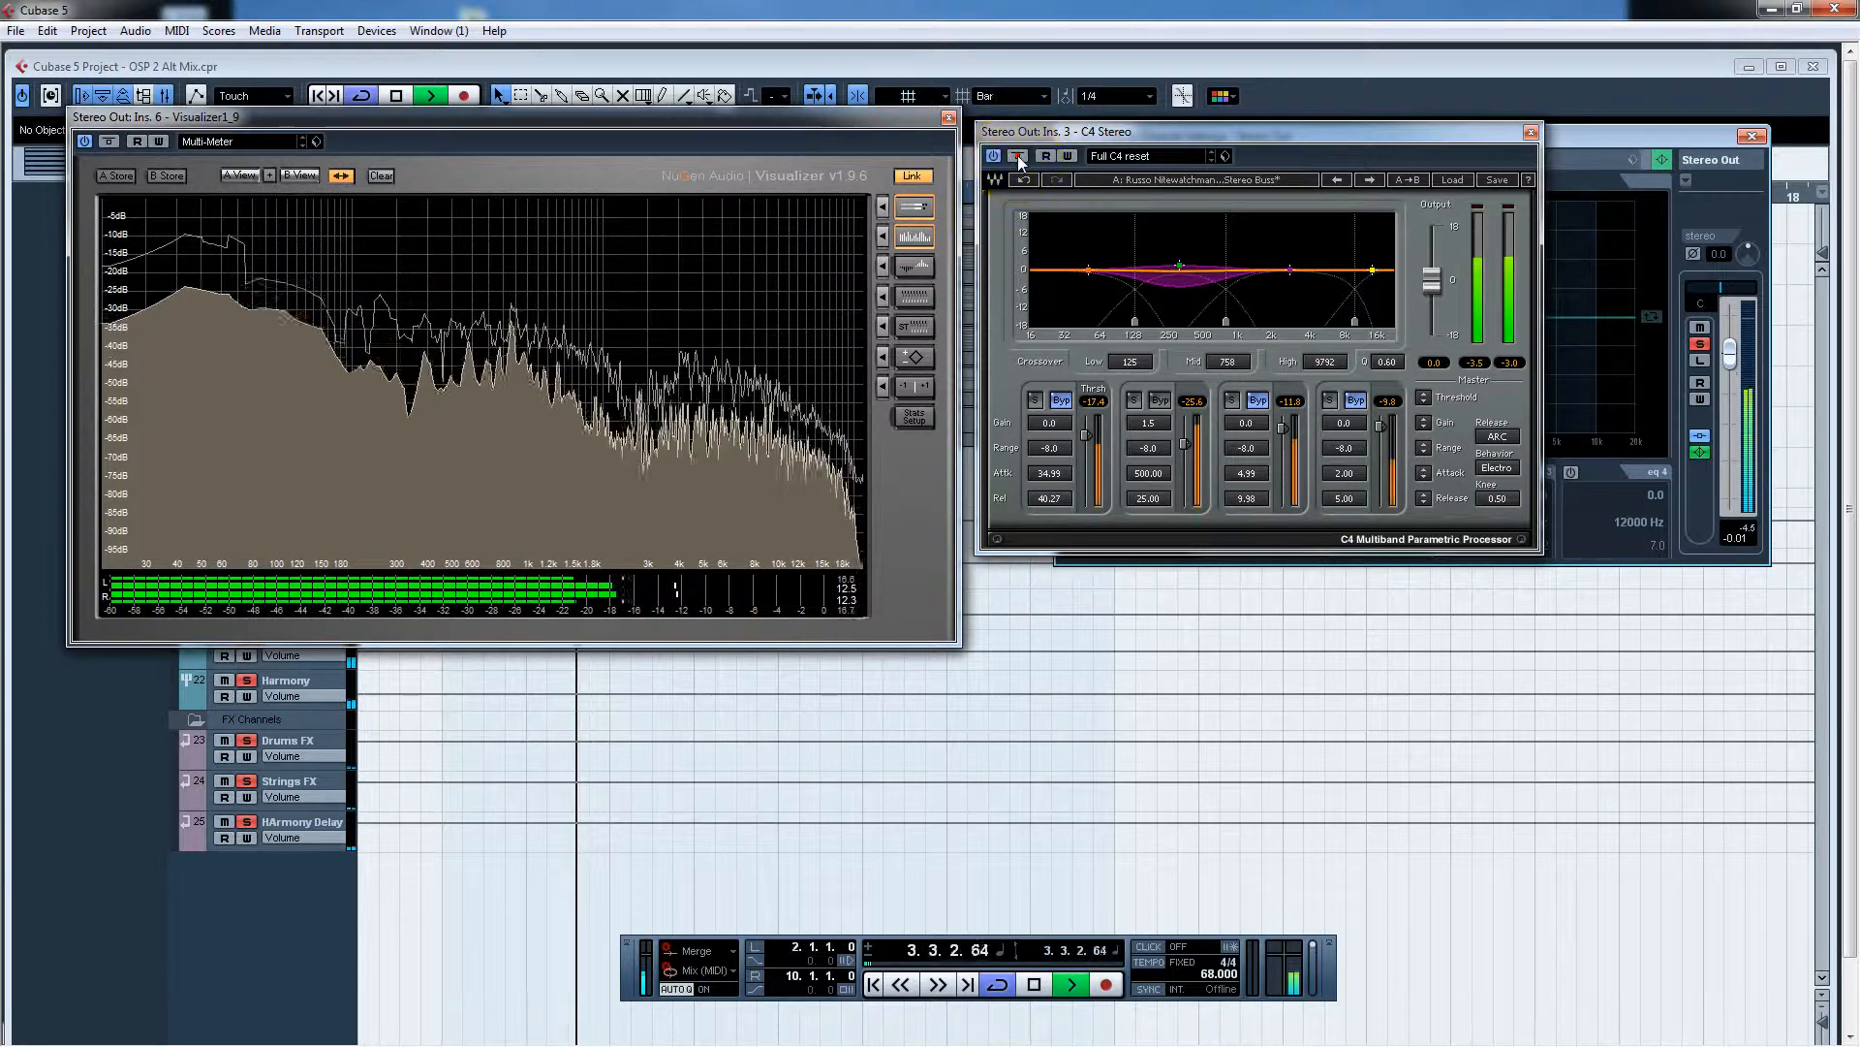
Step: Compare the mix with the C4 Stereo insert bypassed and active while checking the Visualizer spectrum, and close the C4
left_click(1017, 156)
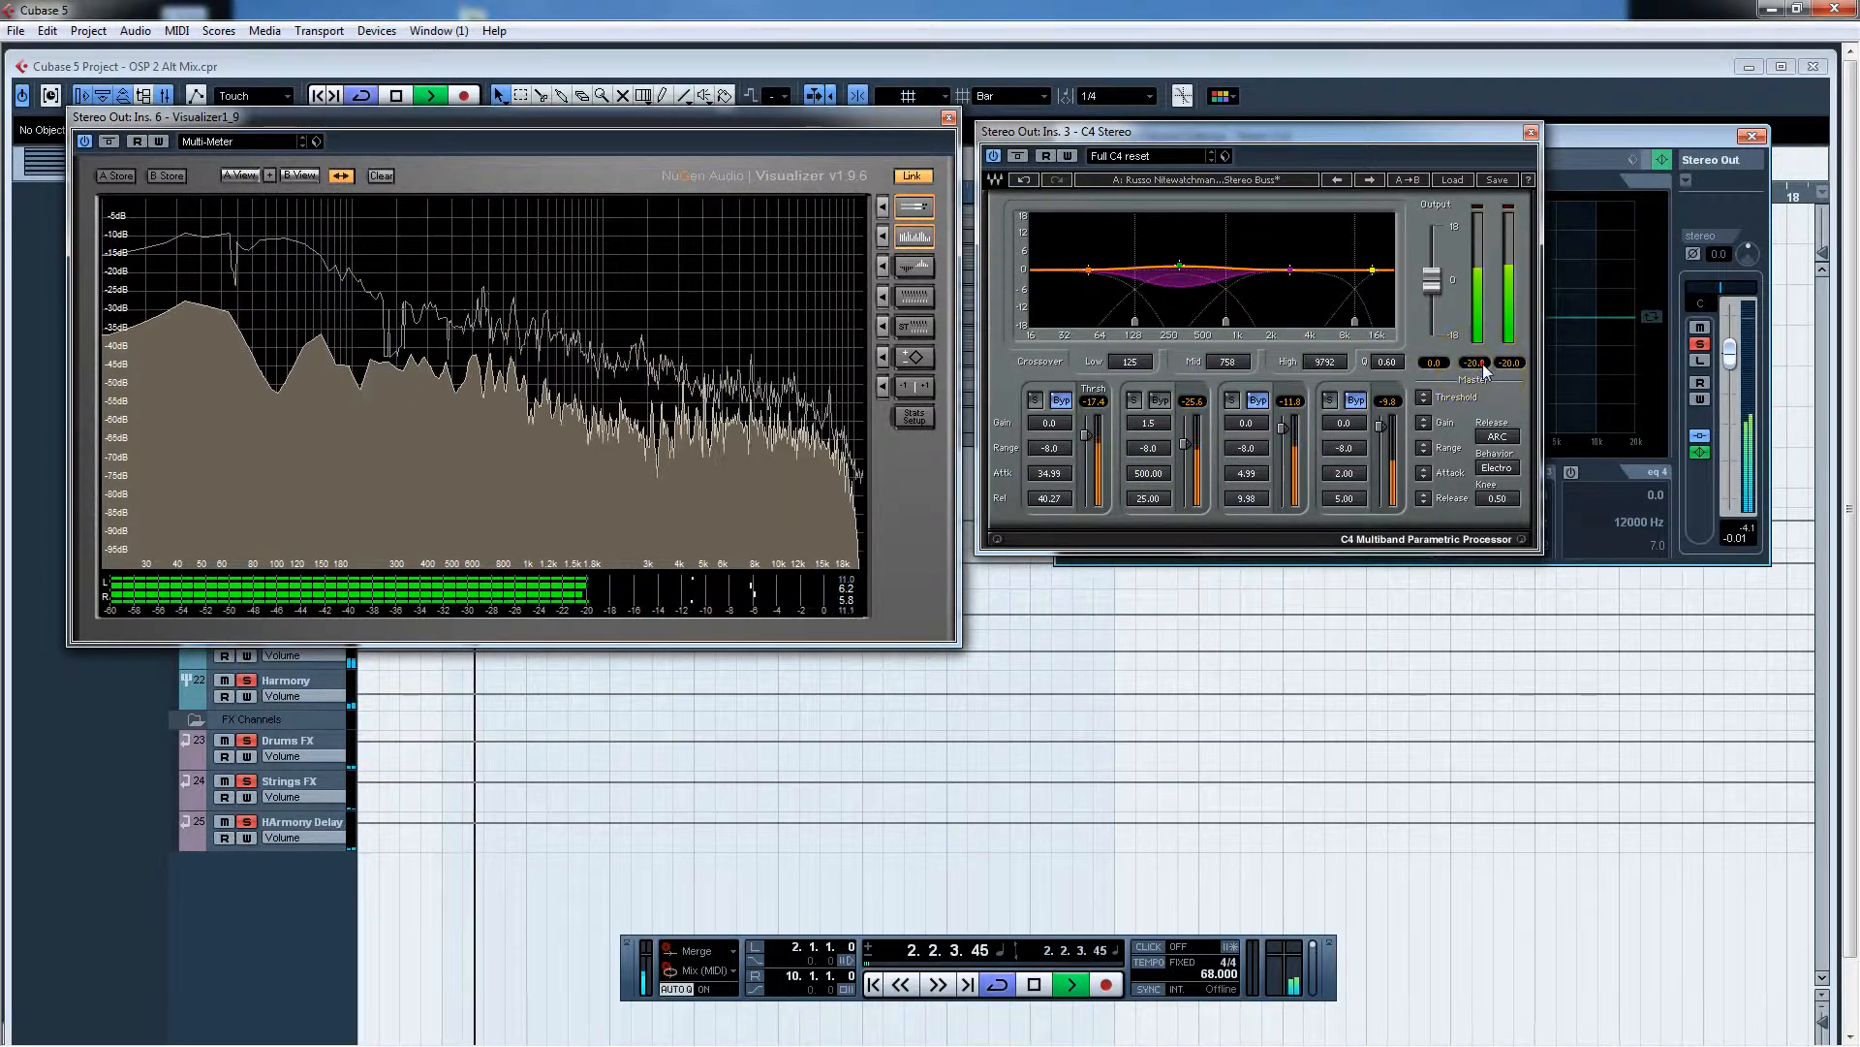
left_click(1259, 396)
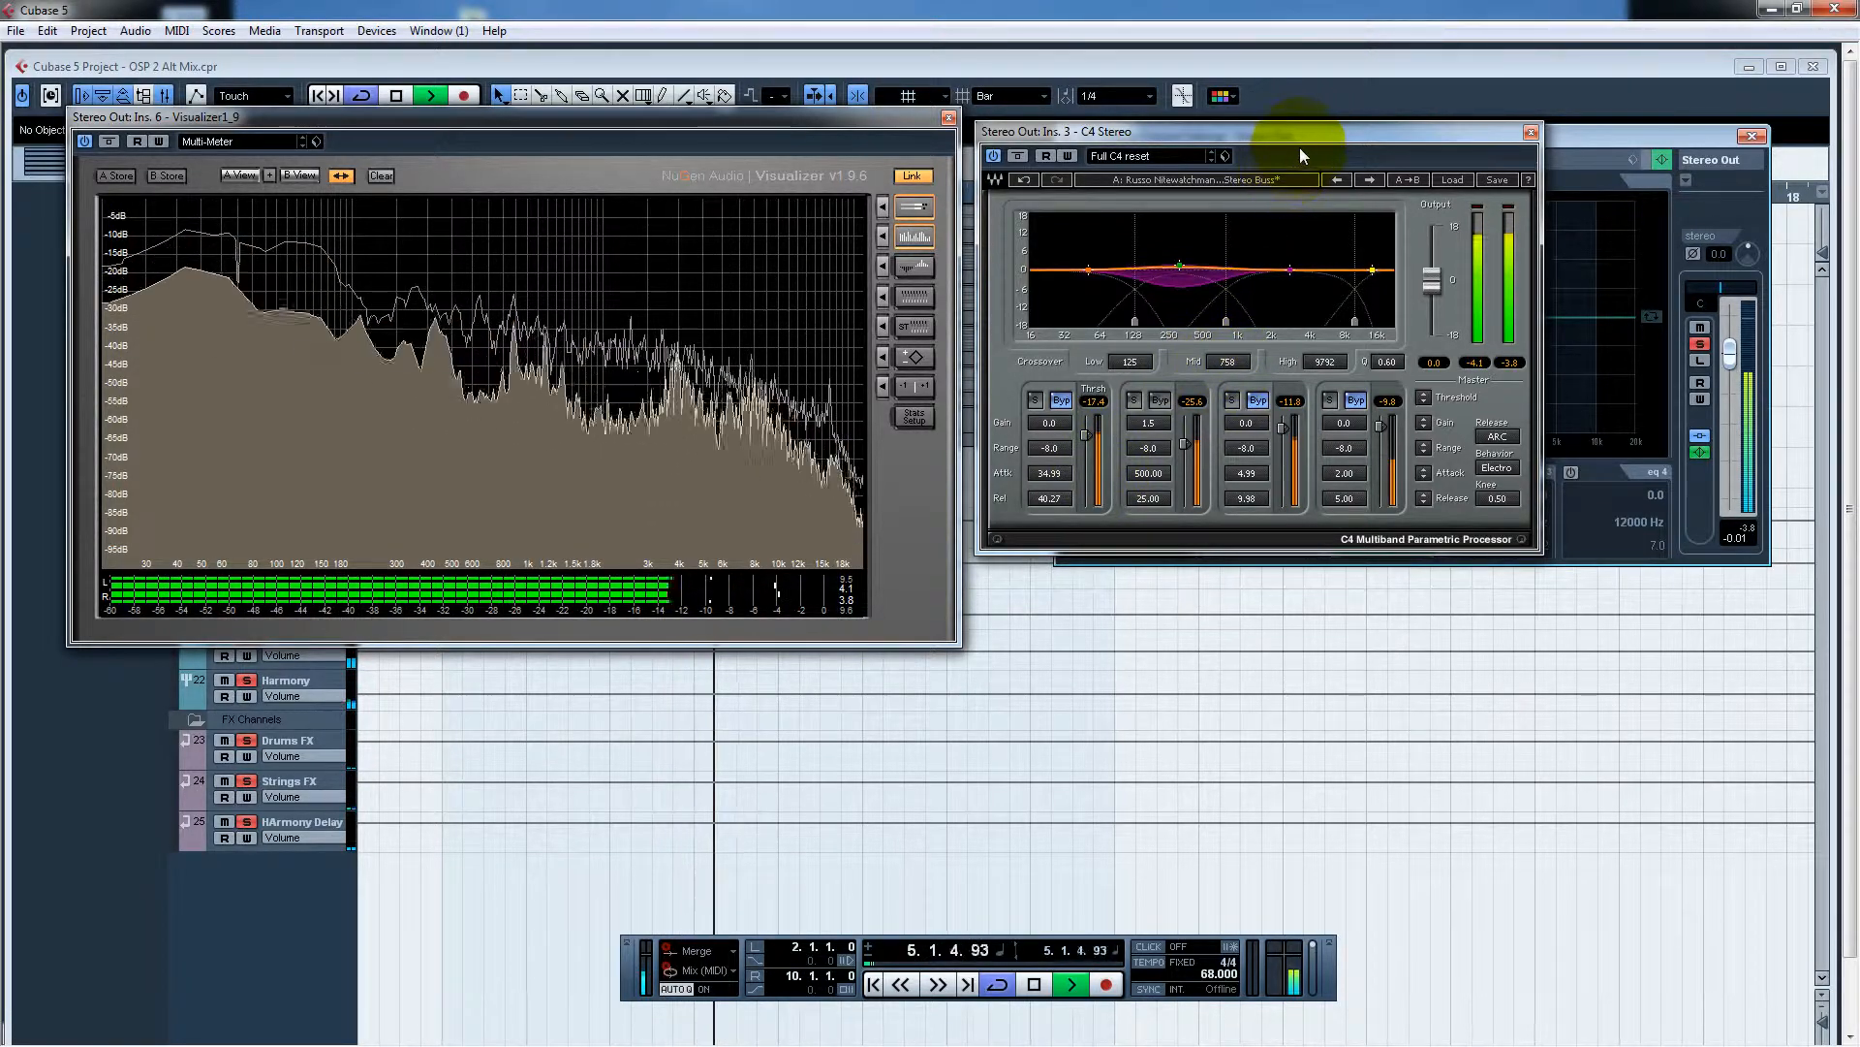
mouse_move(172, 288)
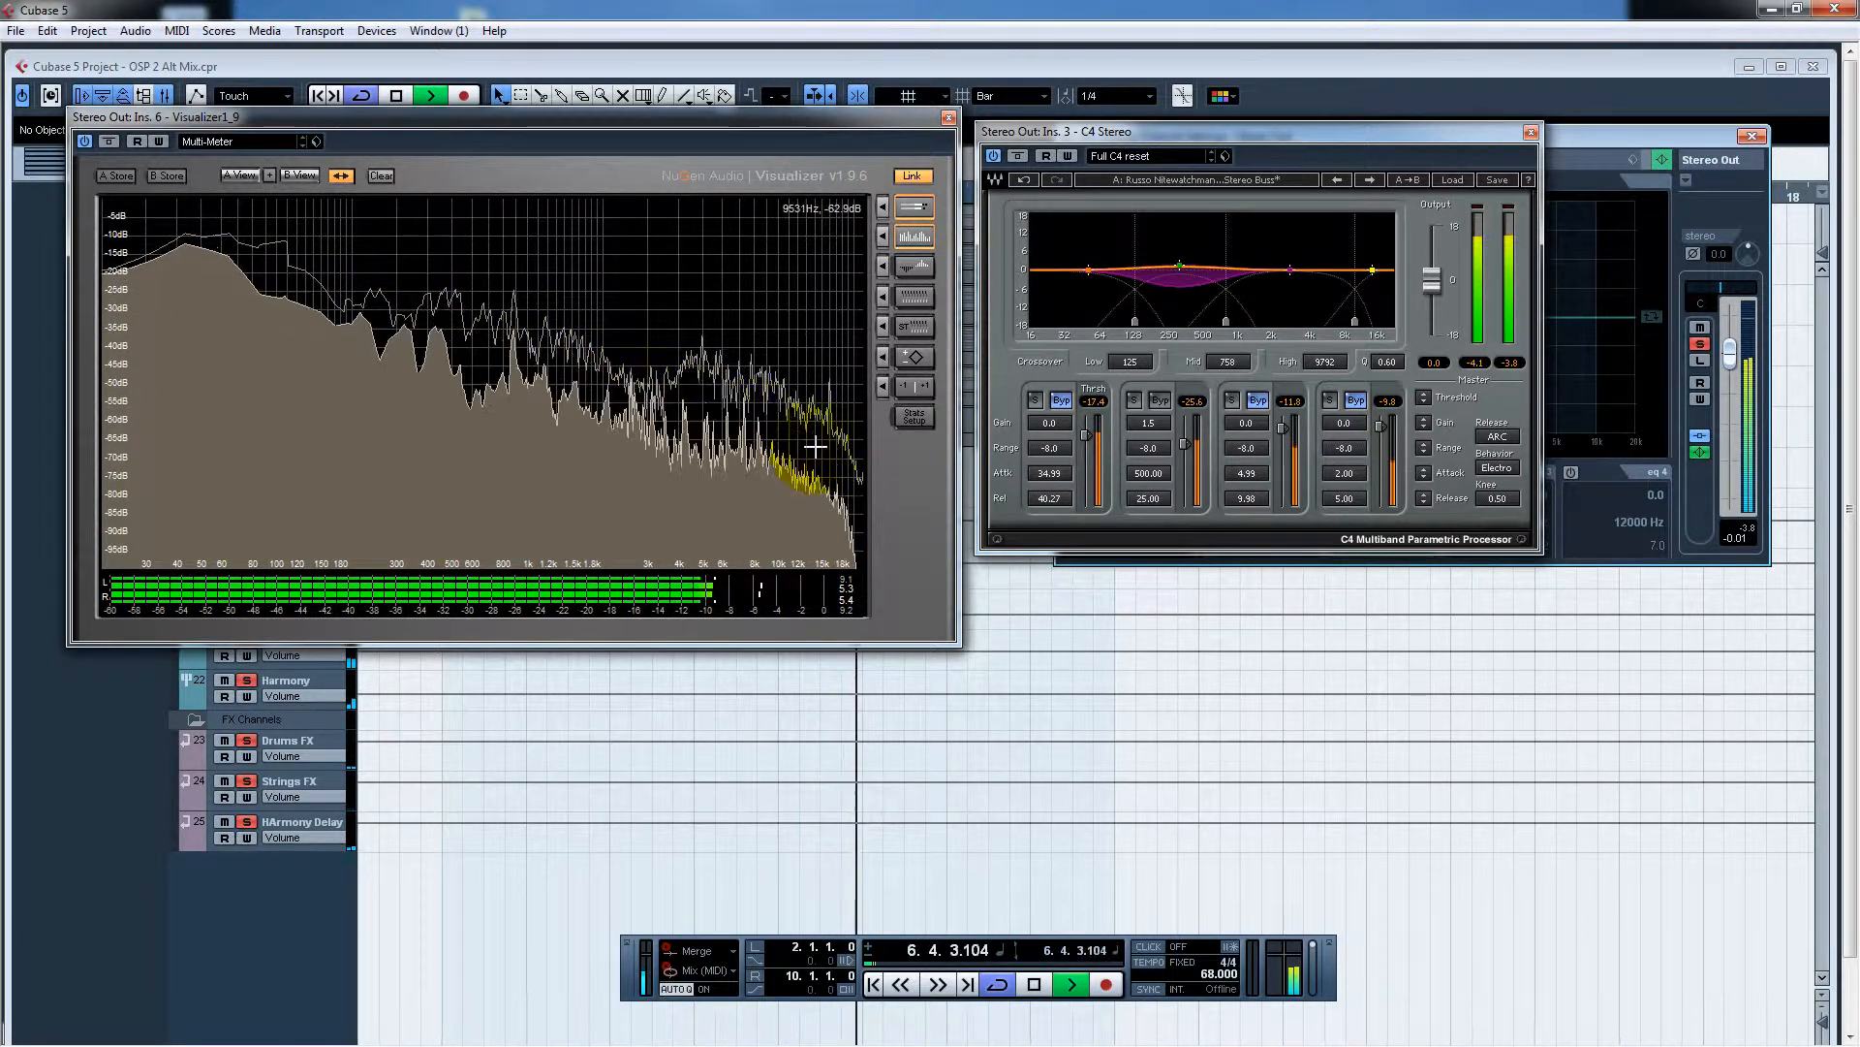
left_click(1530, 132)
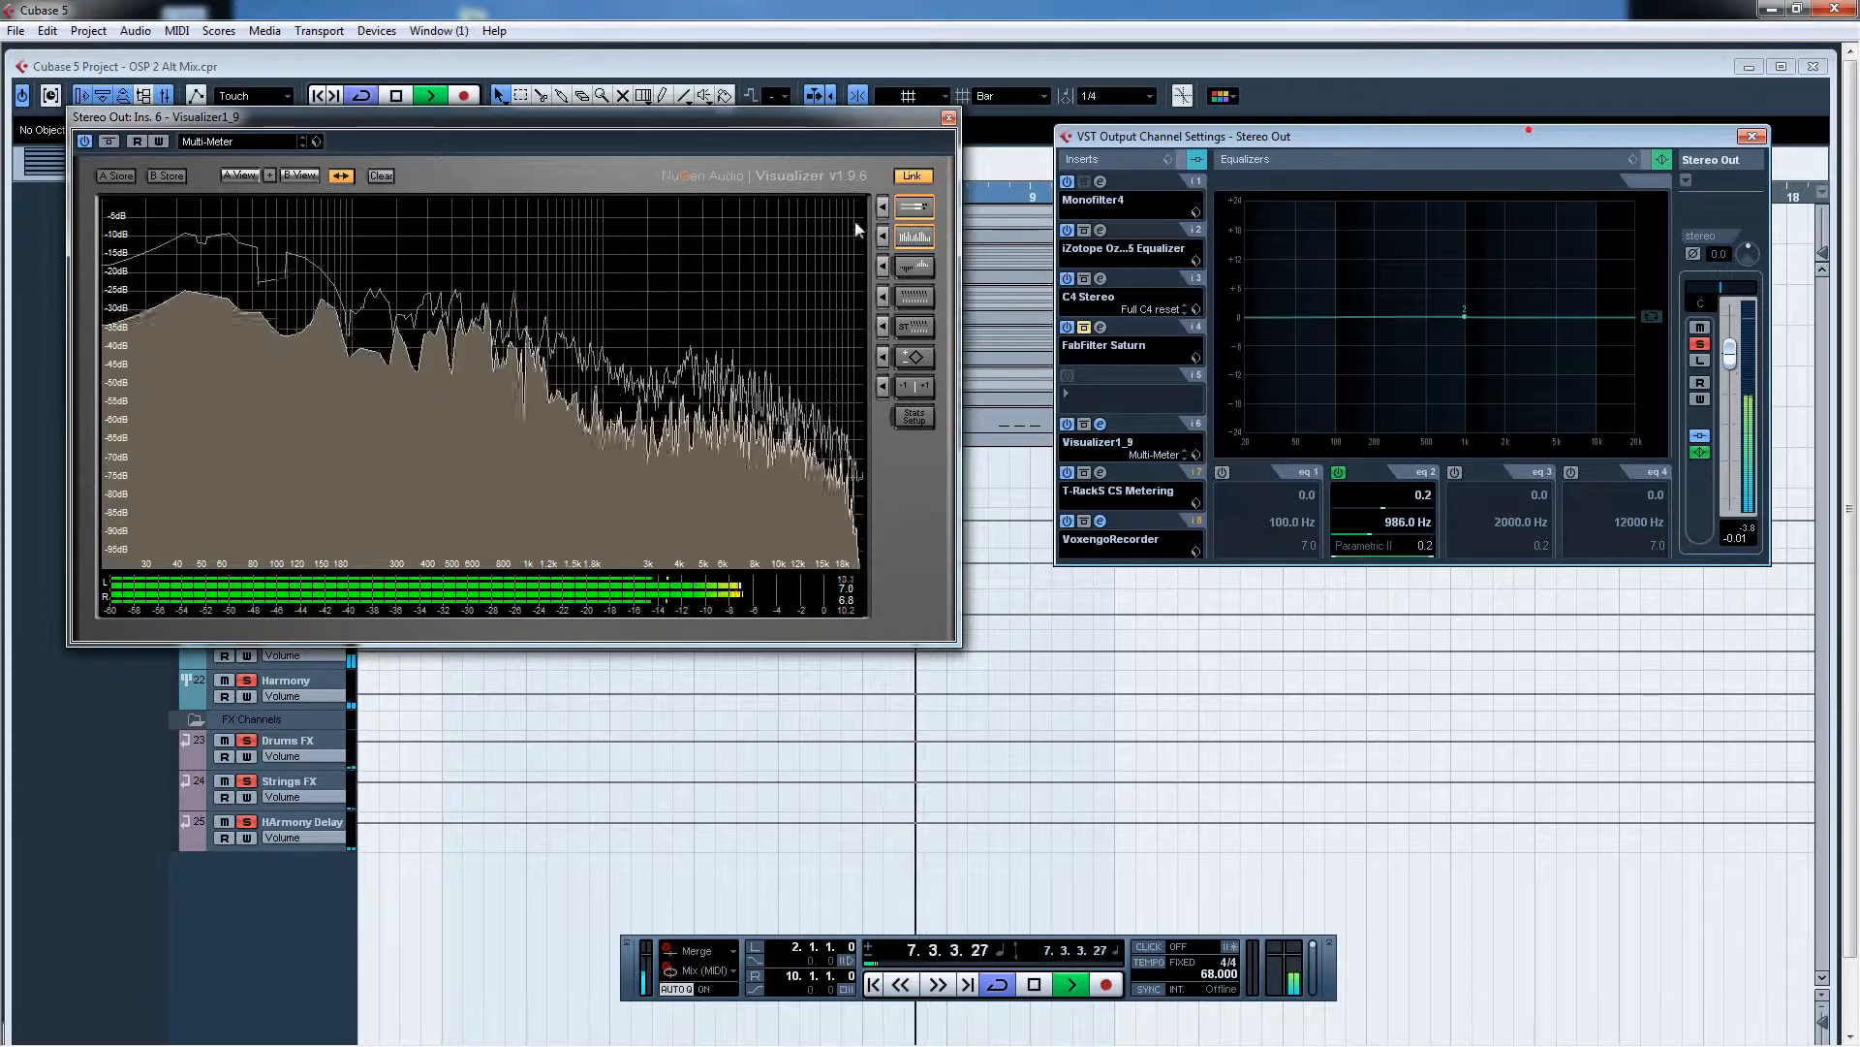
Step: Open the FabFilter Saturn insert beside the Visualizer, take it out of bypass and compare the mix with and without it
left_click(1099, 327)
left_click_drag(969, 351, 1442, 135)
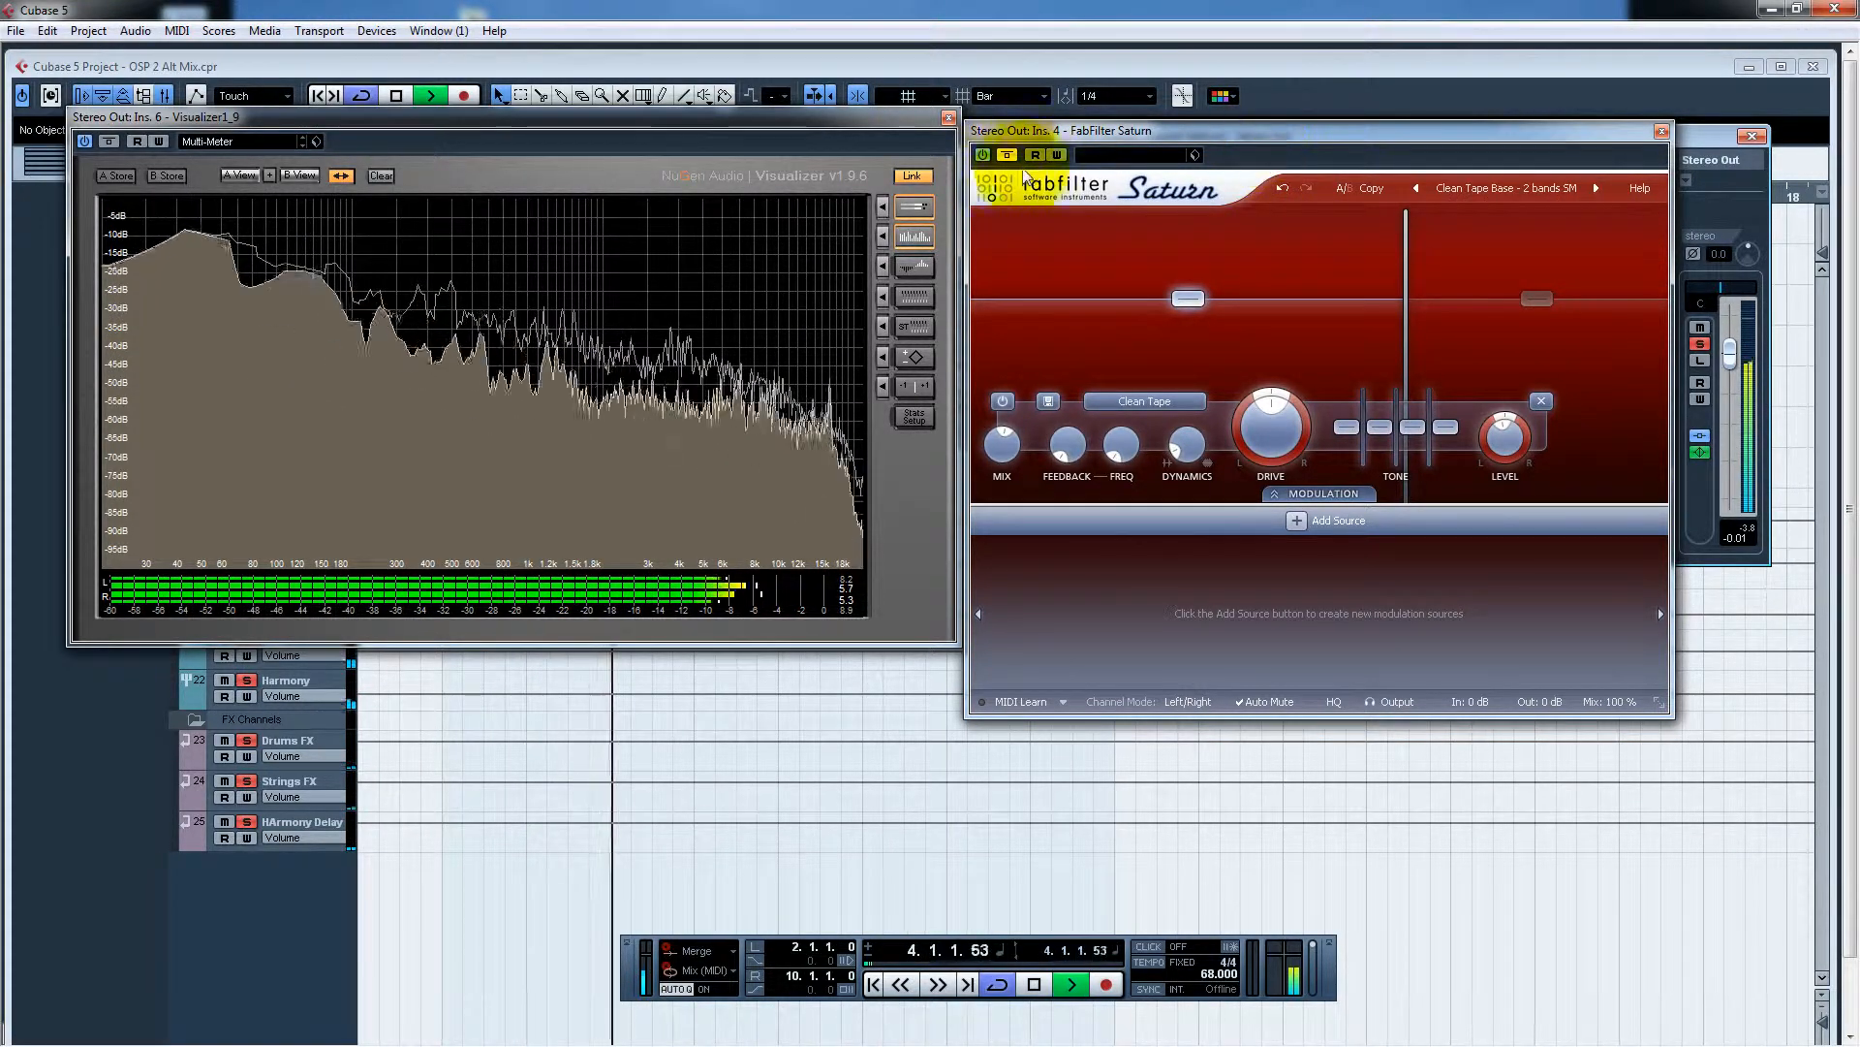
left_click(1008, 156)
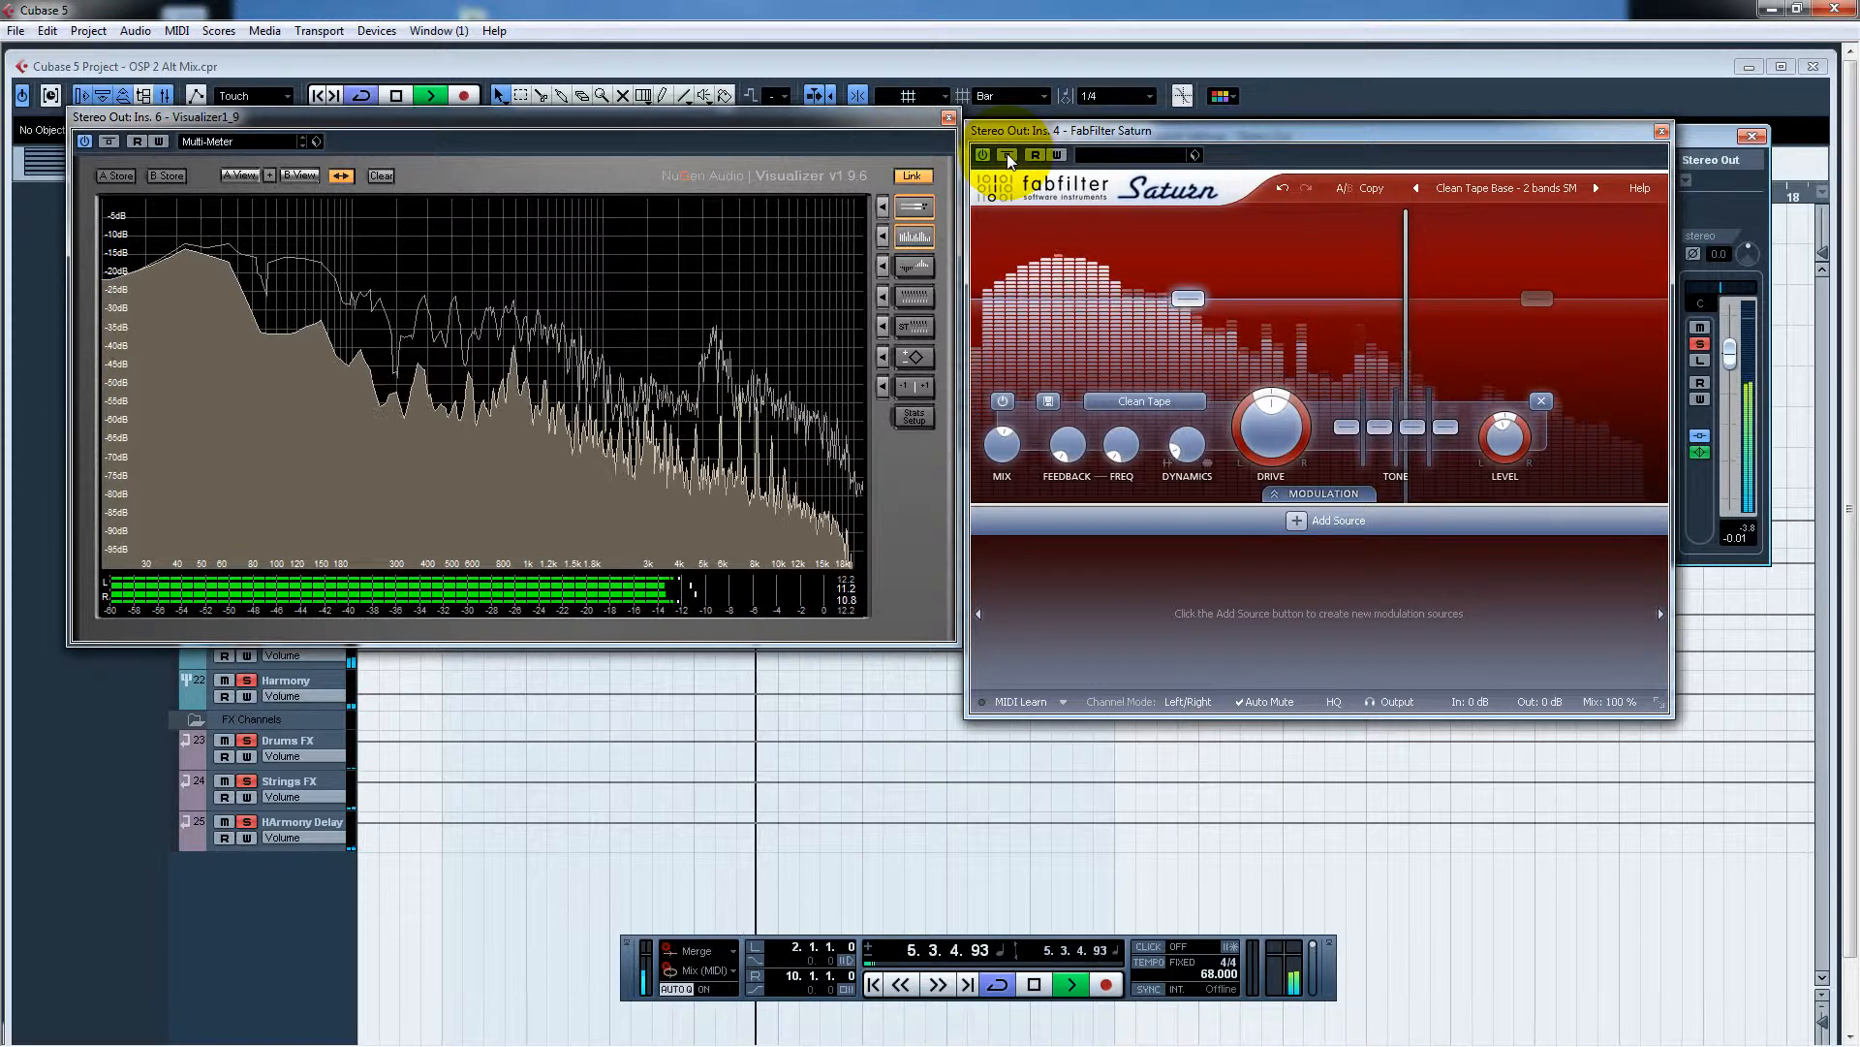
left_click(1008, 155)
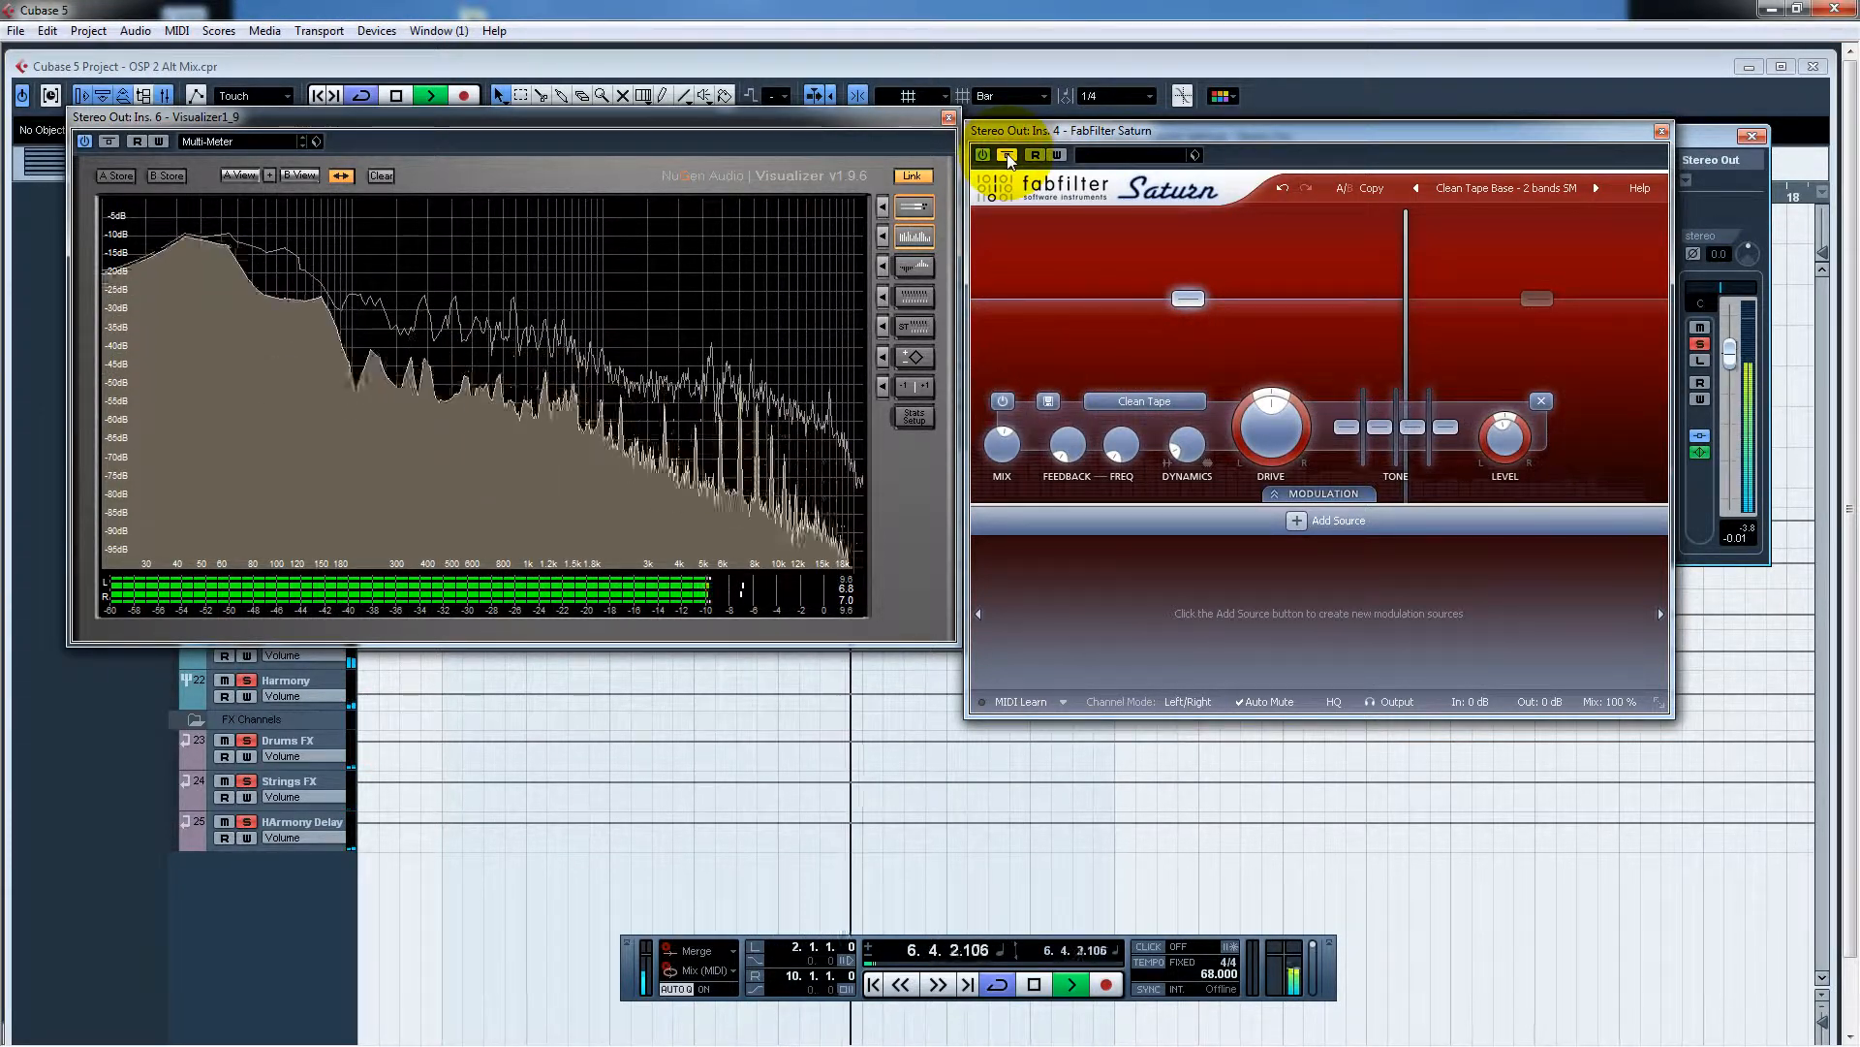
left_click(1008, 155)
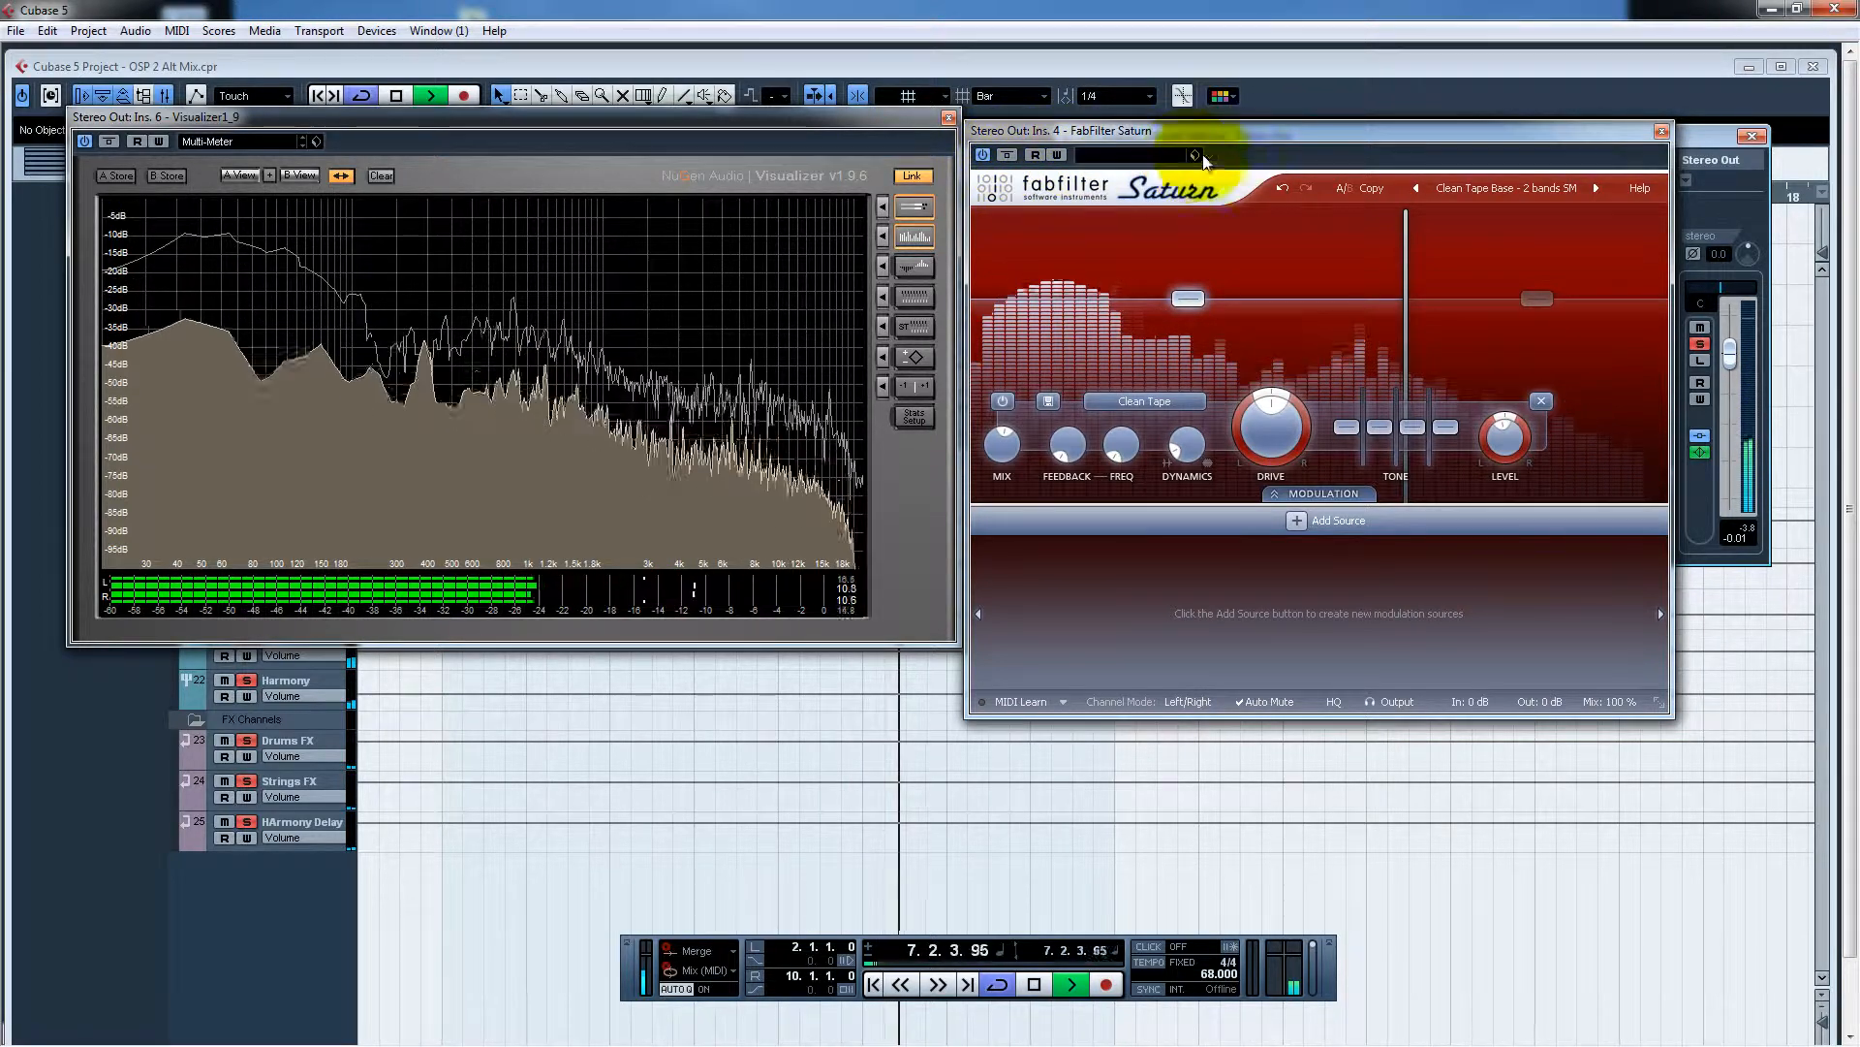
Step: Reset the Stereo Out peak level reading, moving the Saturn window off the channel meter and back beside the Visualizer
left_click_drag(1240, 137, 985, 113)
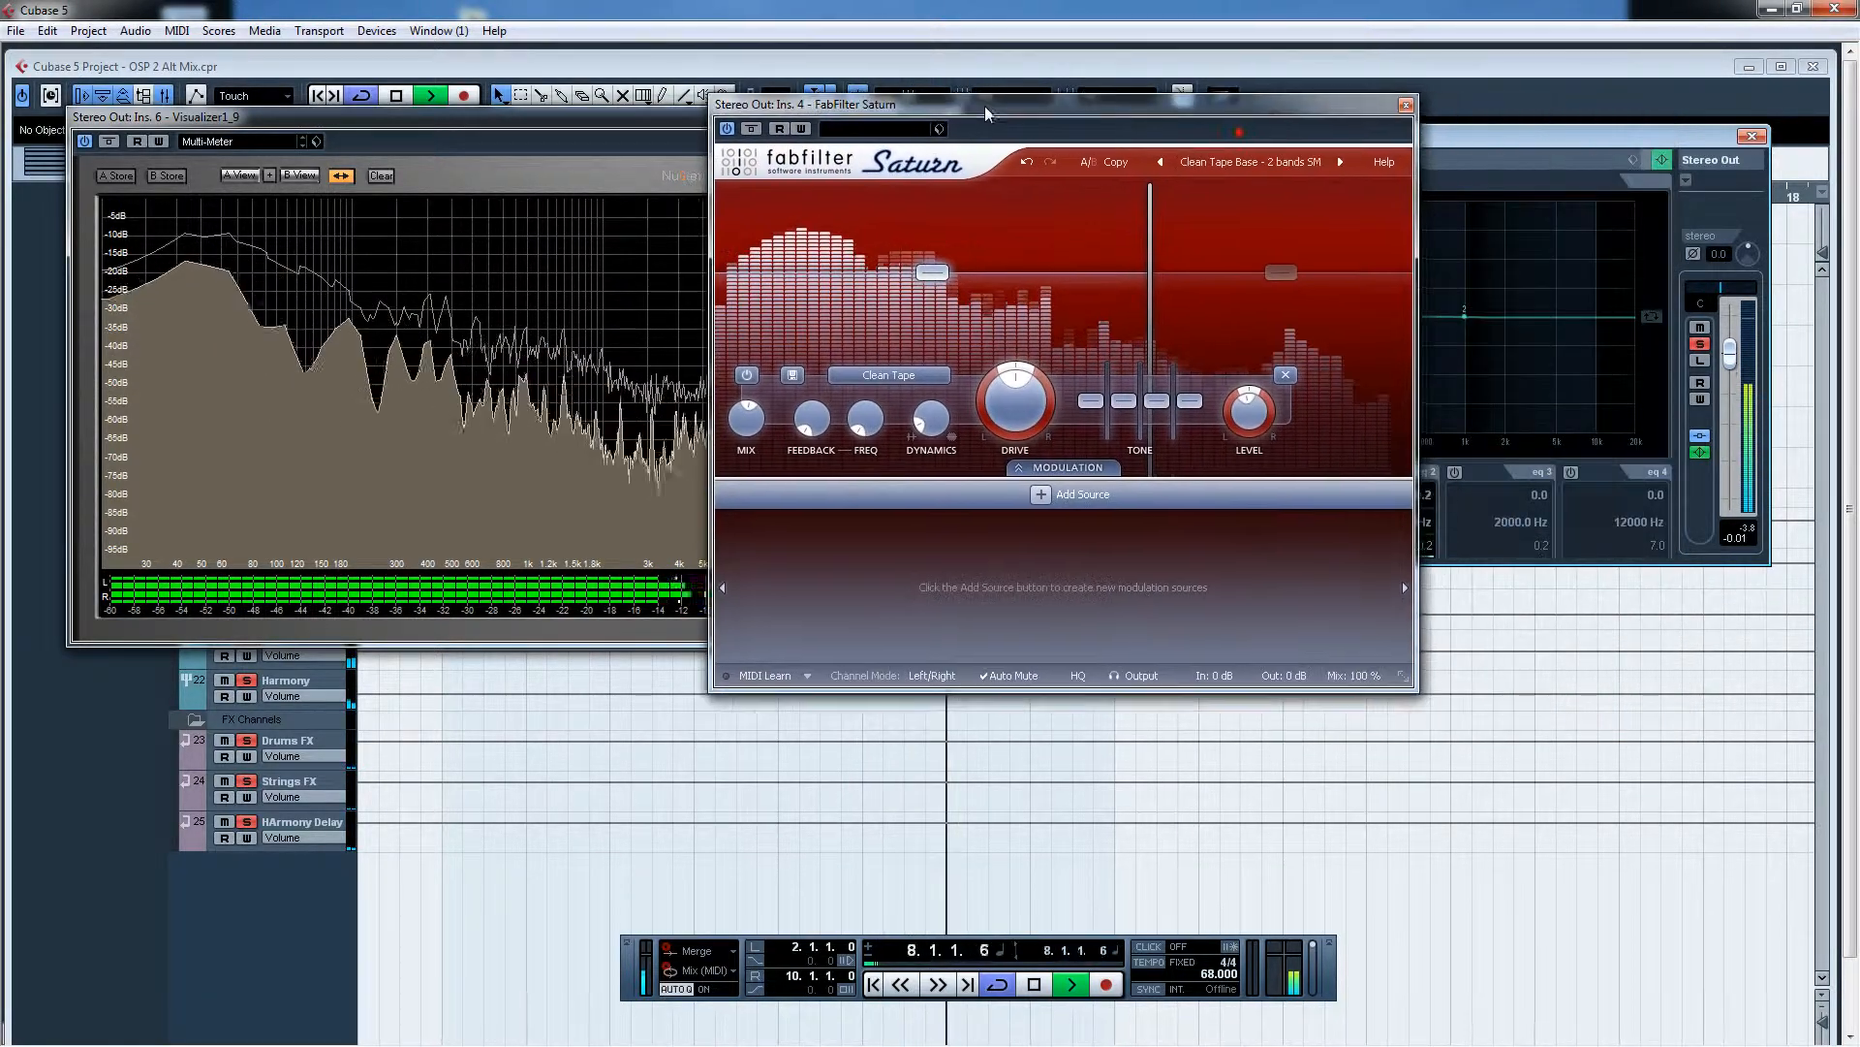
left_click(1744, 535)
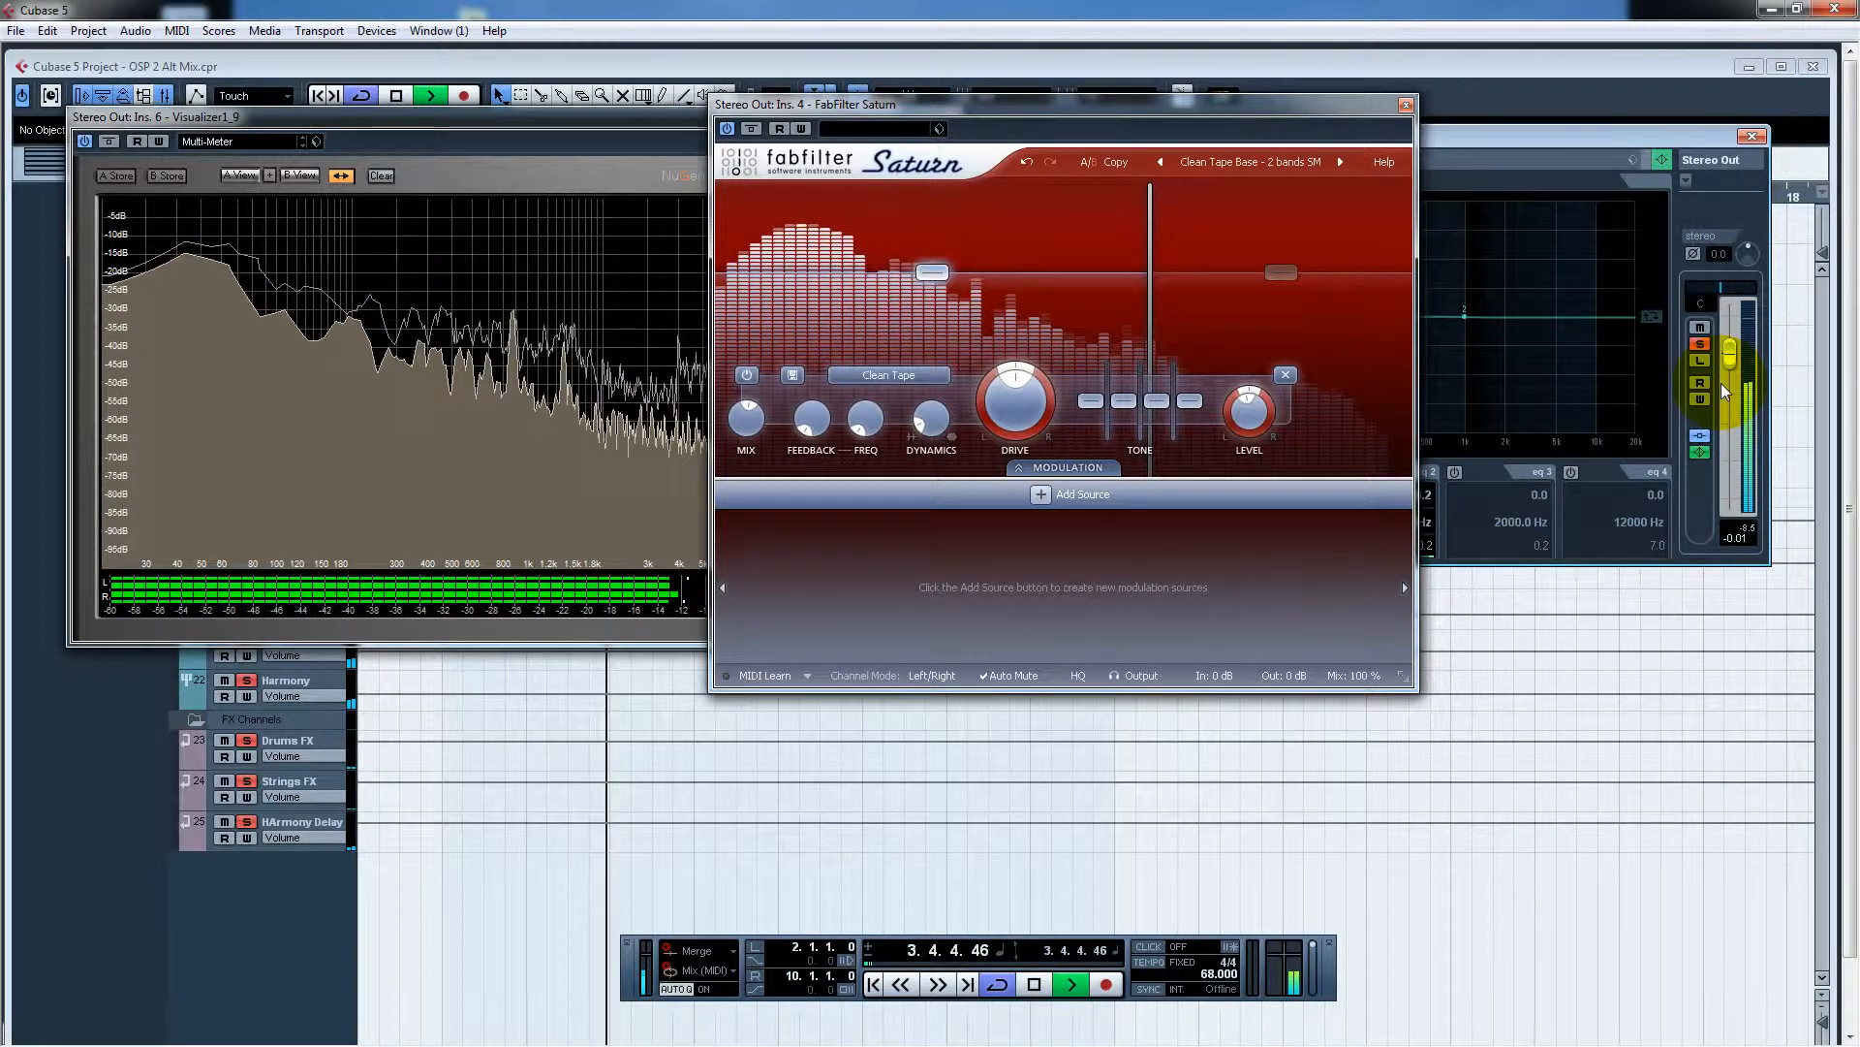
left_click_drag(1255, 102, 1574, 96)
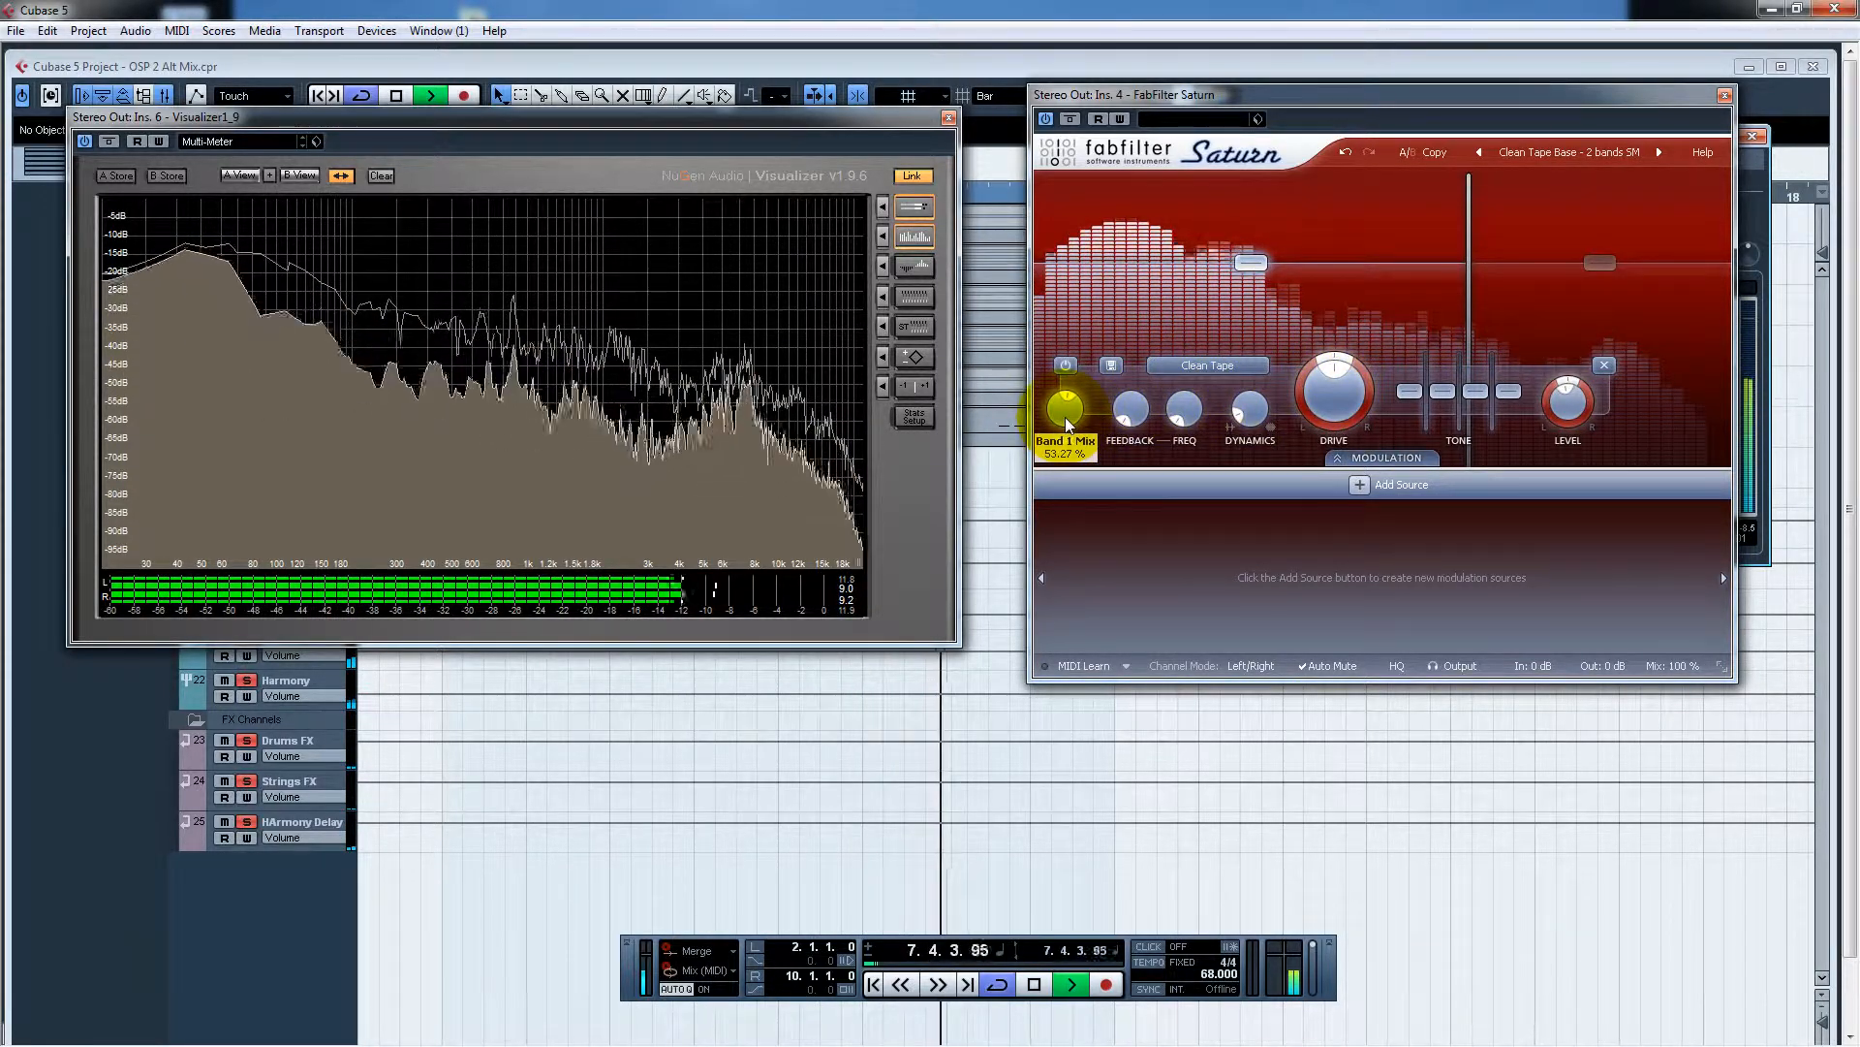
Step: Examine Saturn's Band 1 Mix amount and the level handles of its two bands, and close the plug-in
mouse_move(1070, 425)
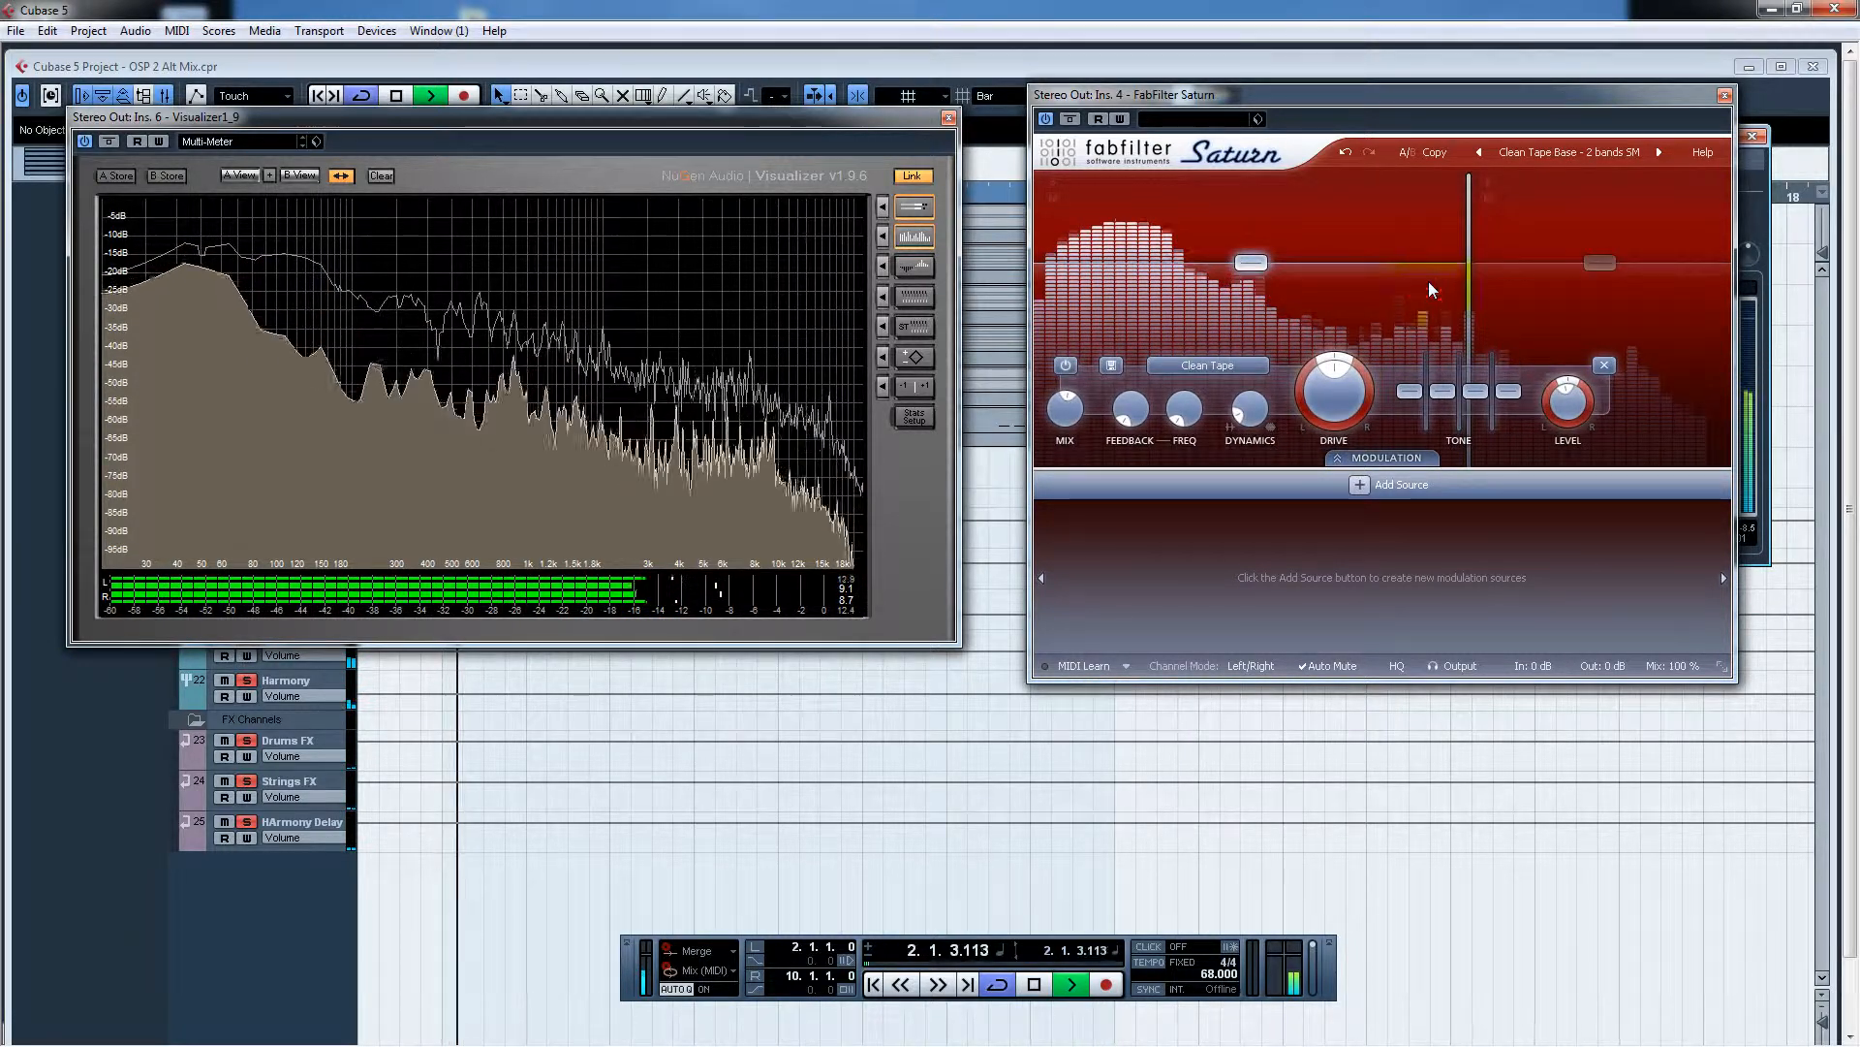
mouse_move(1258, 268)
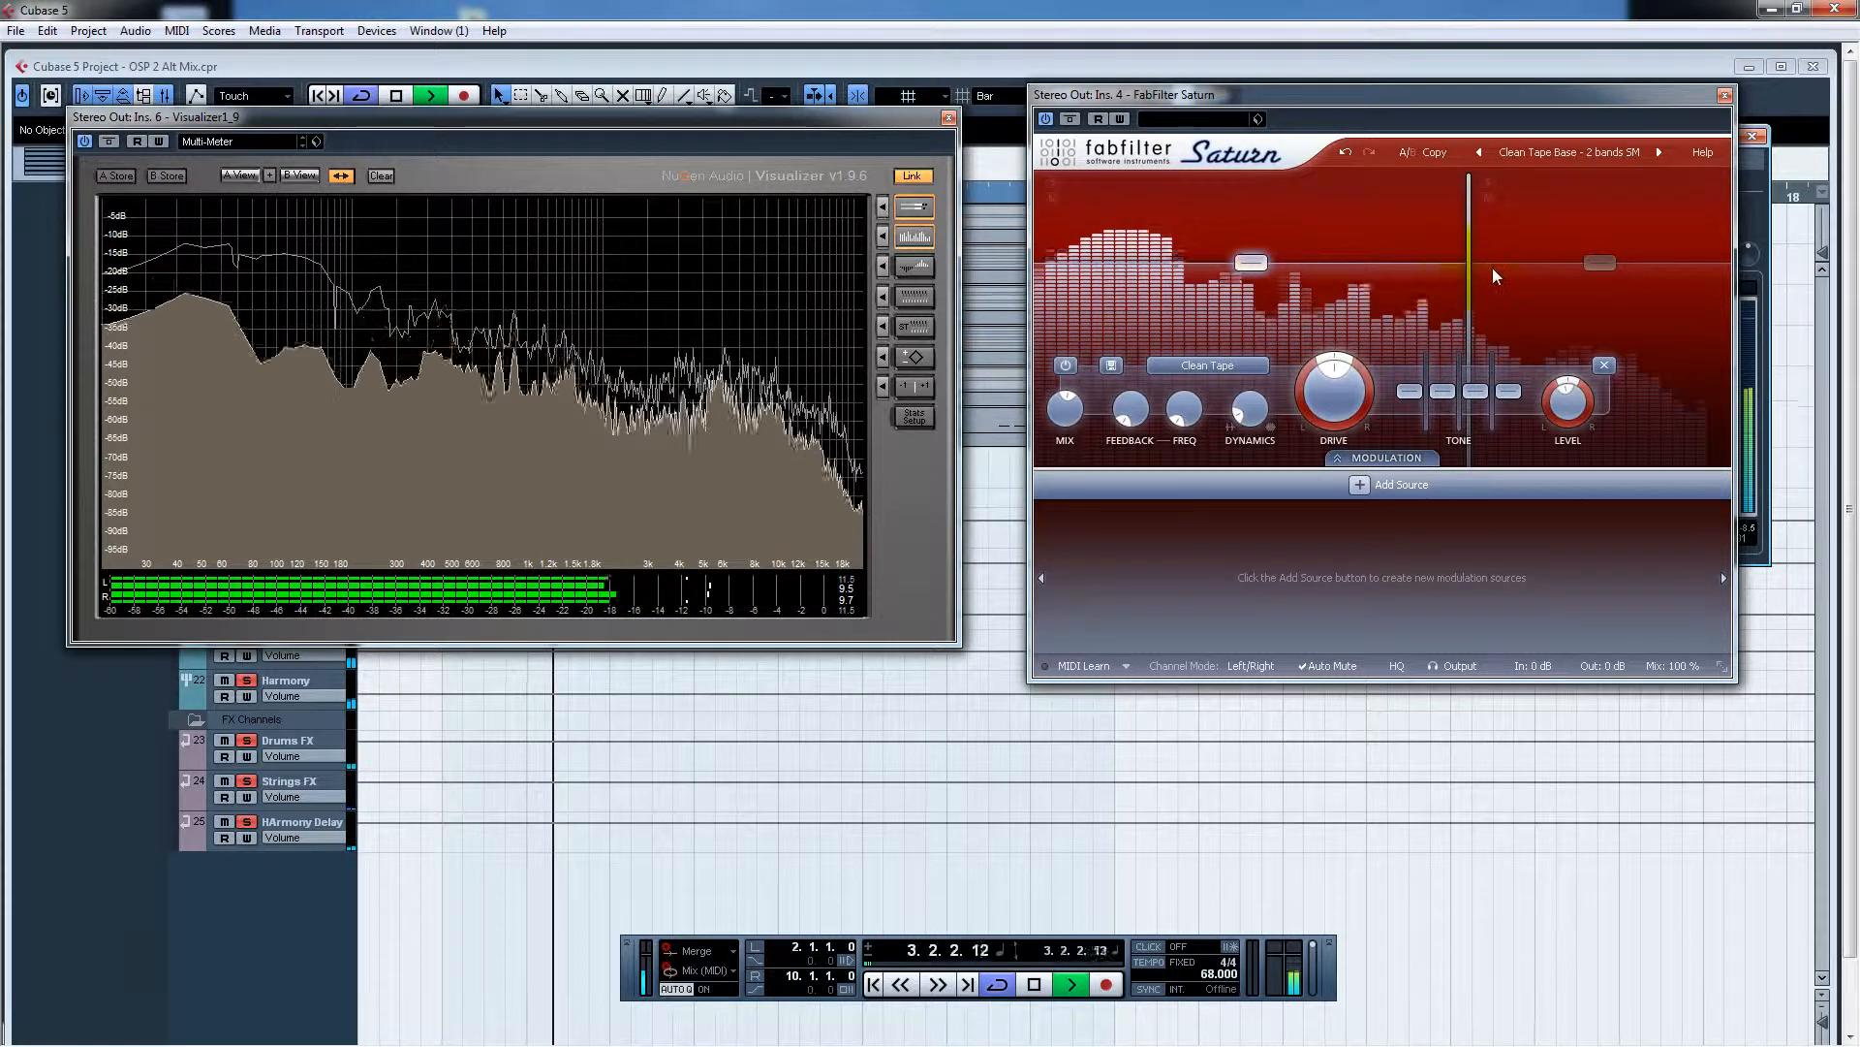
mouse_move(1597, 270)
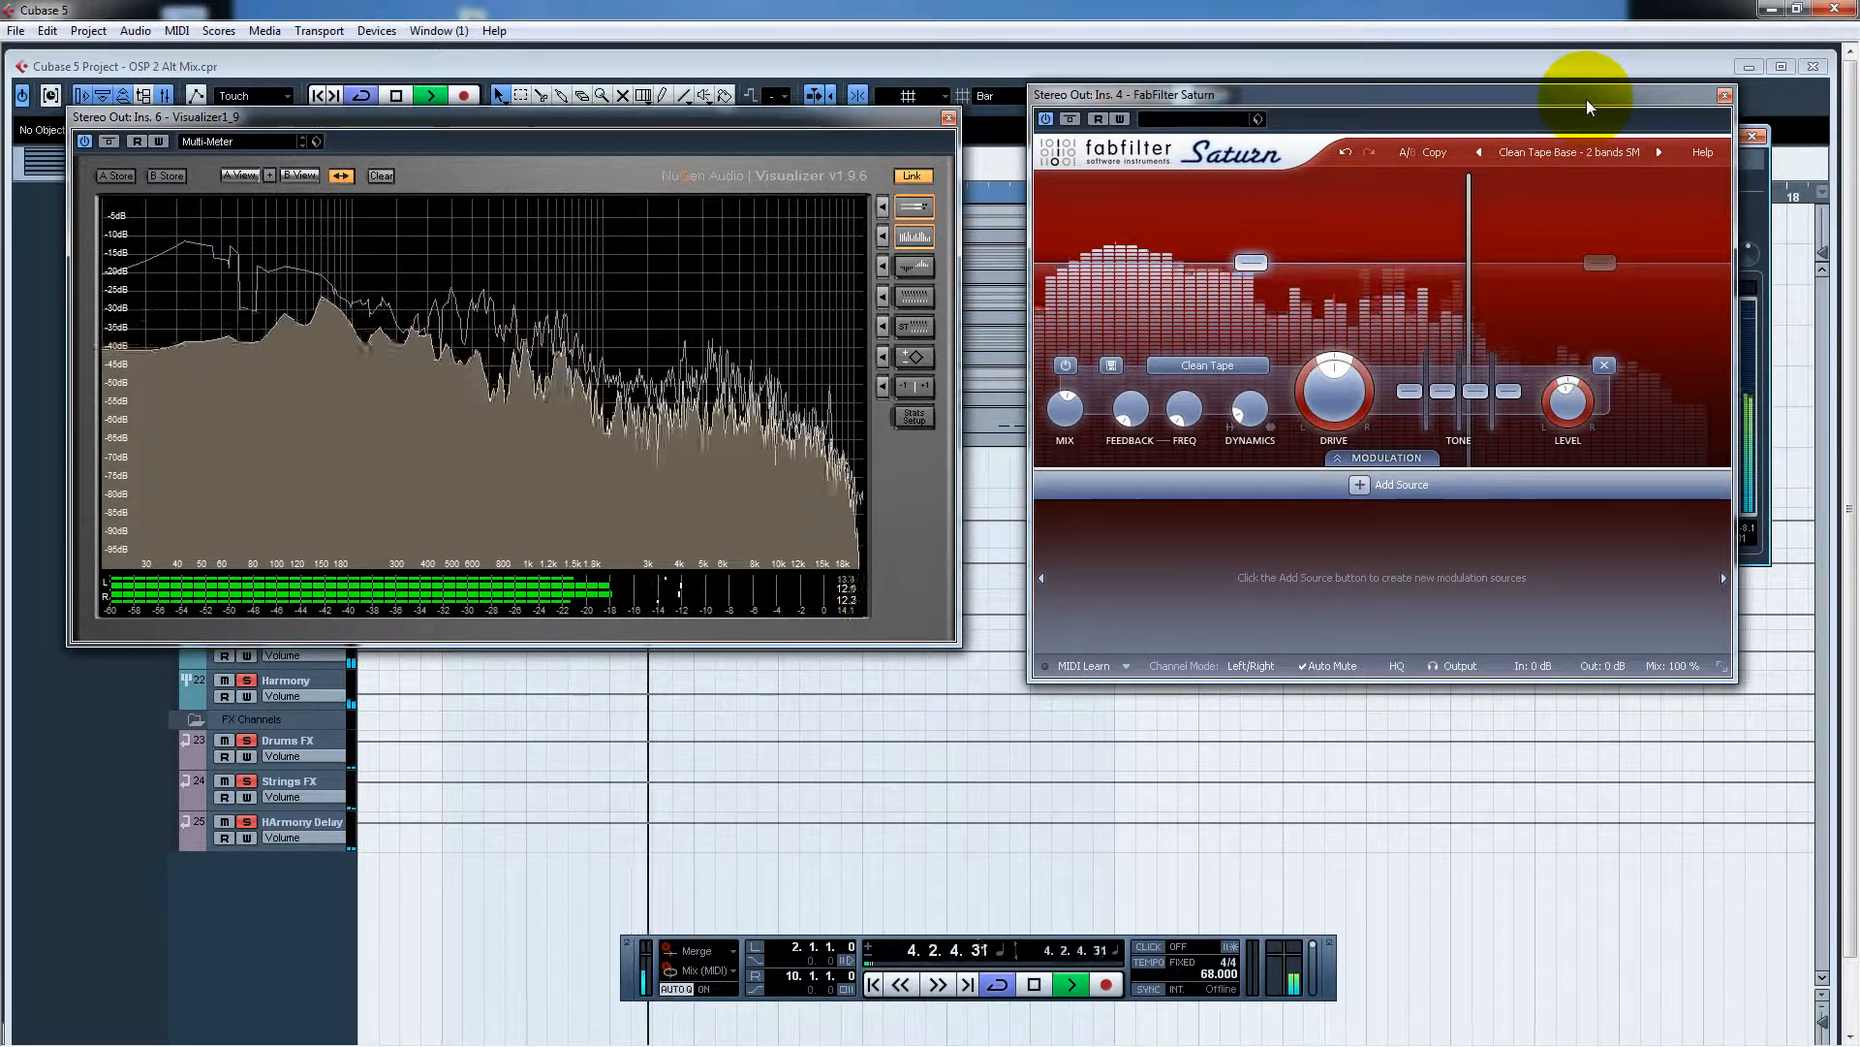
left_click_drag(1585, 99, 1508, 114)
left_click(1645, 109)
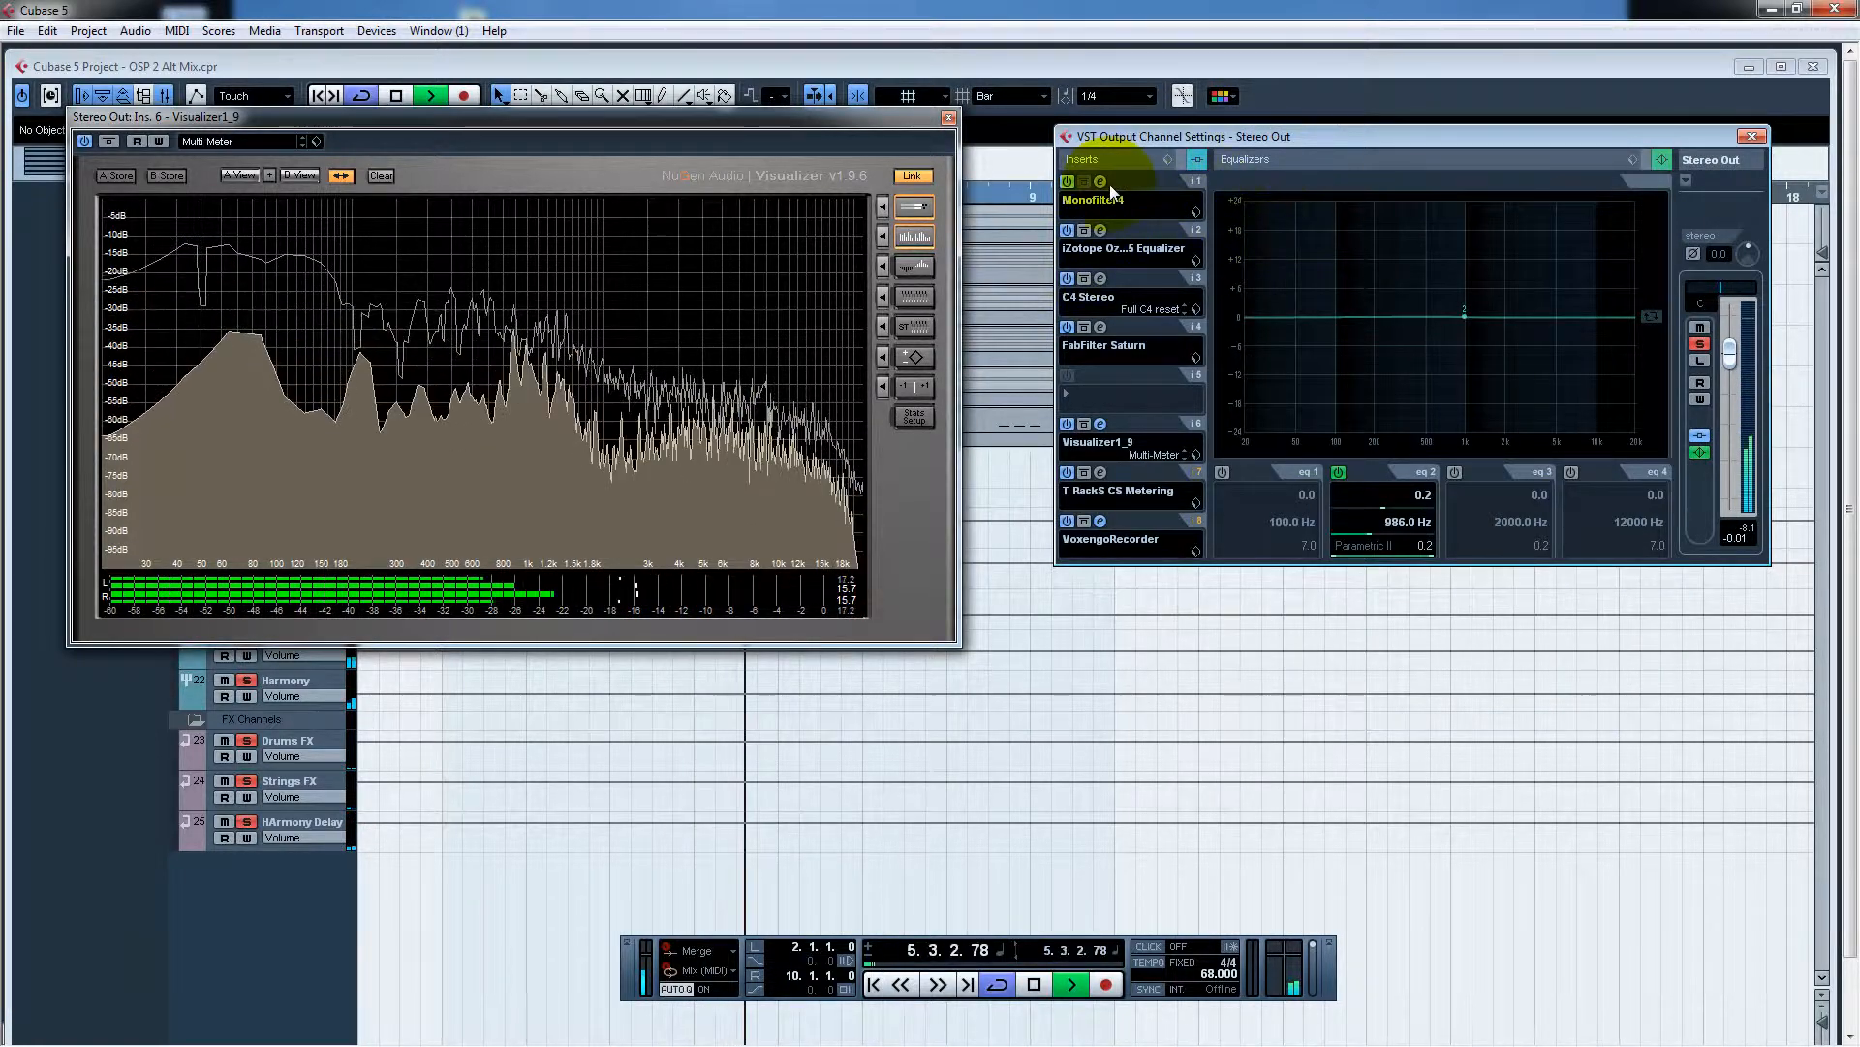
Step: Compare the mix with the Monofilter4, Ozone 5 Equalizer, C4 Stereo and FabFilter Saturn inserts all switched off and all active again
left_click(1701, 435)
left_click(1084, 327)
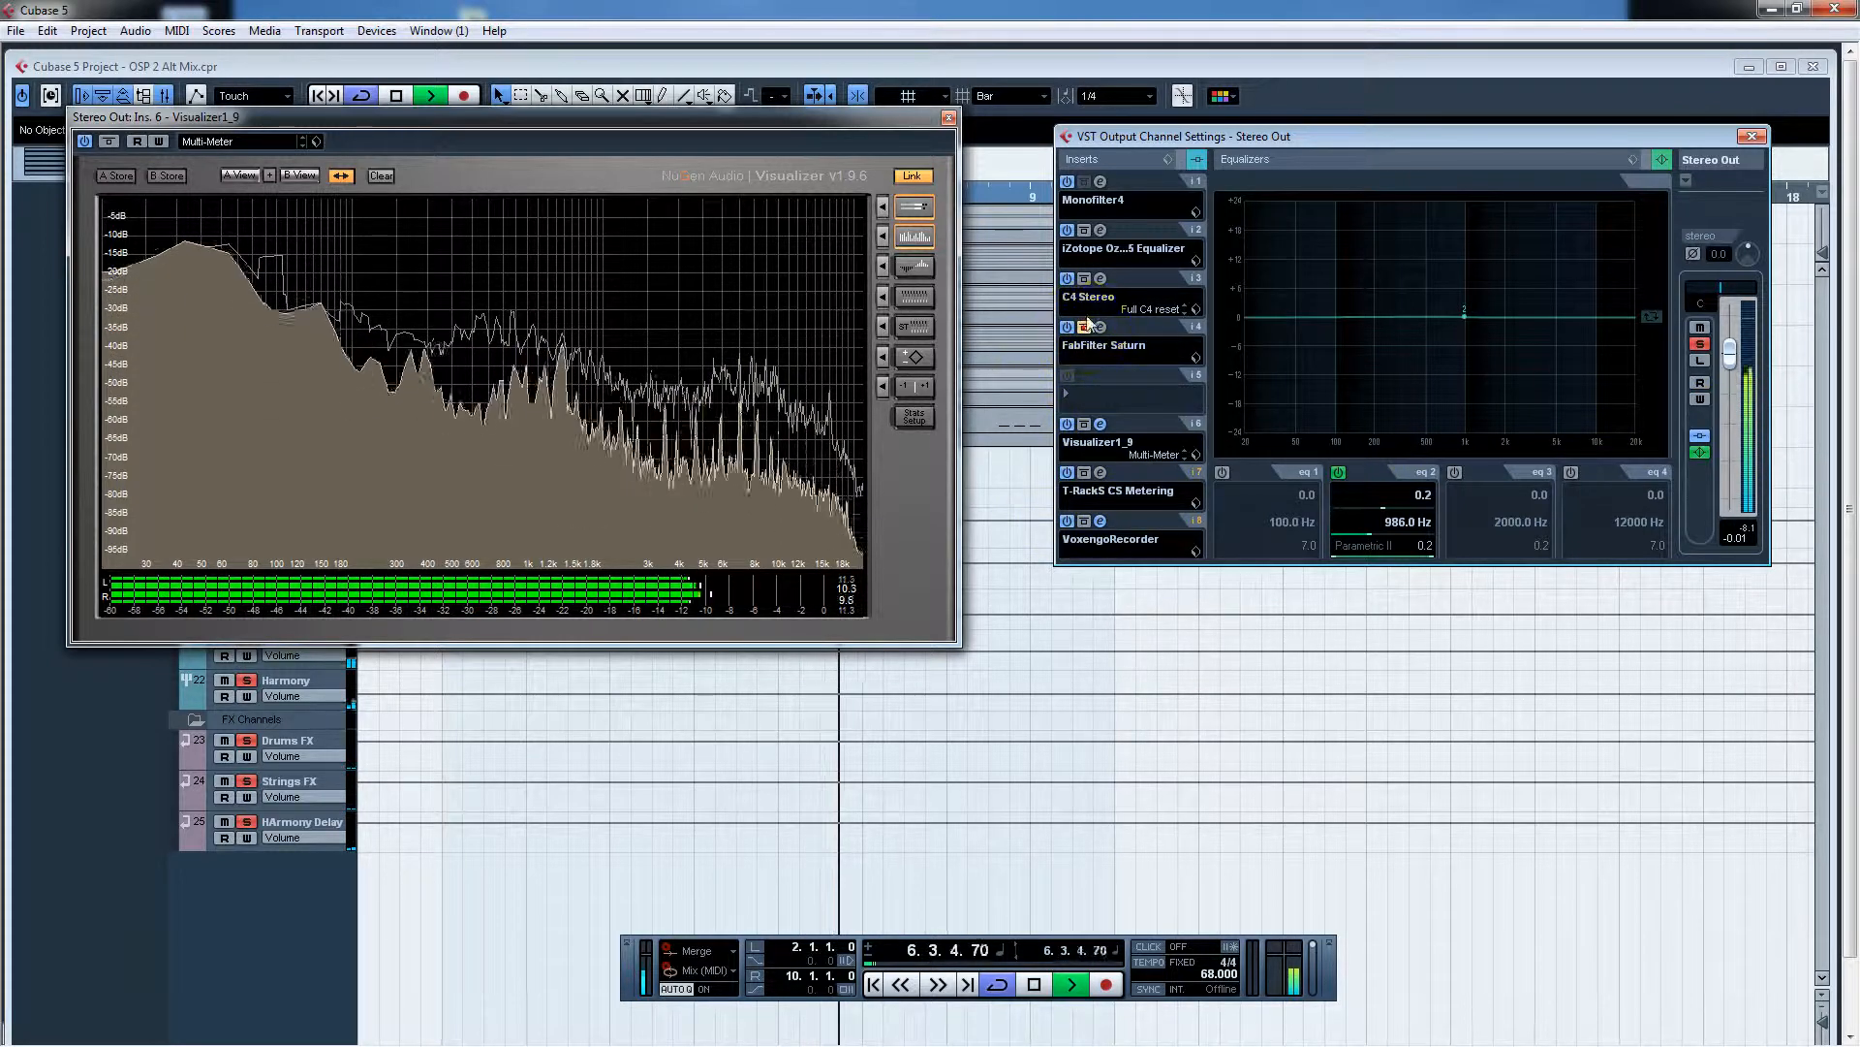
left_click(1084, 279)
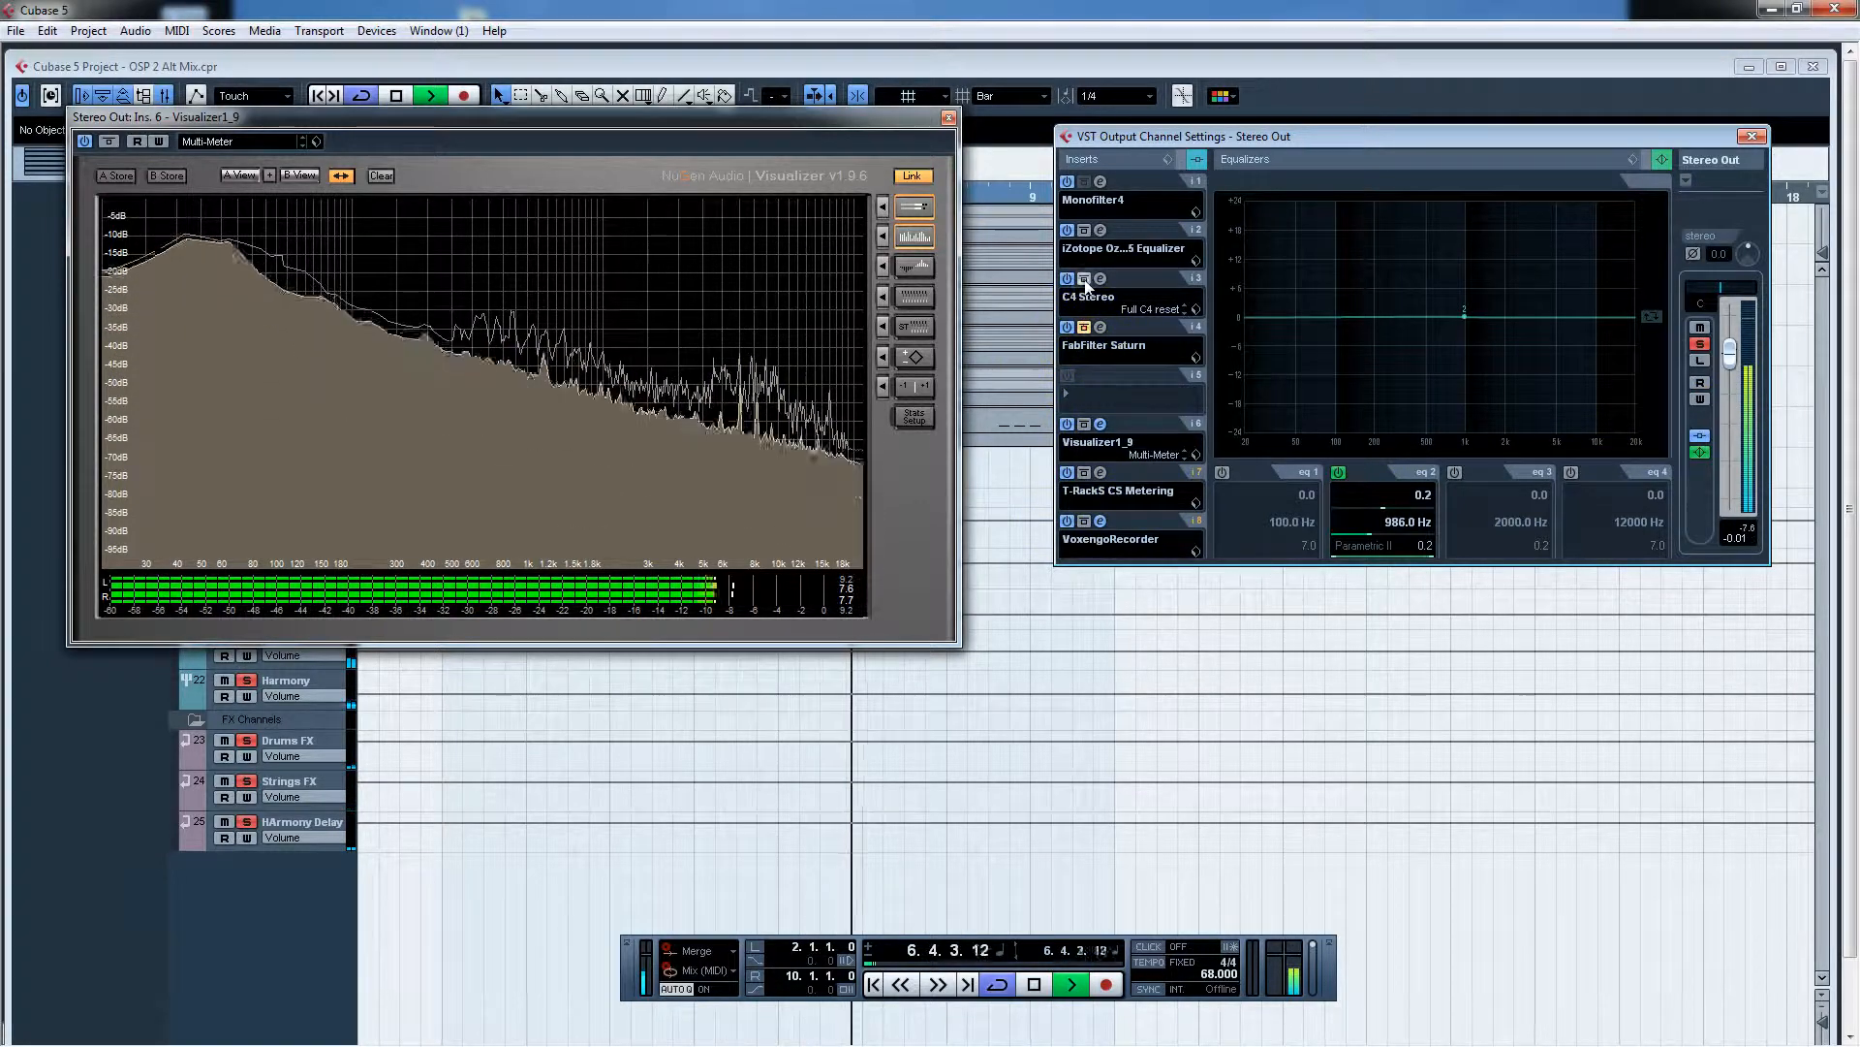
left_click(1072, 182)
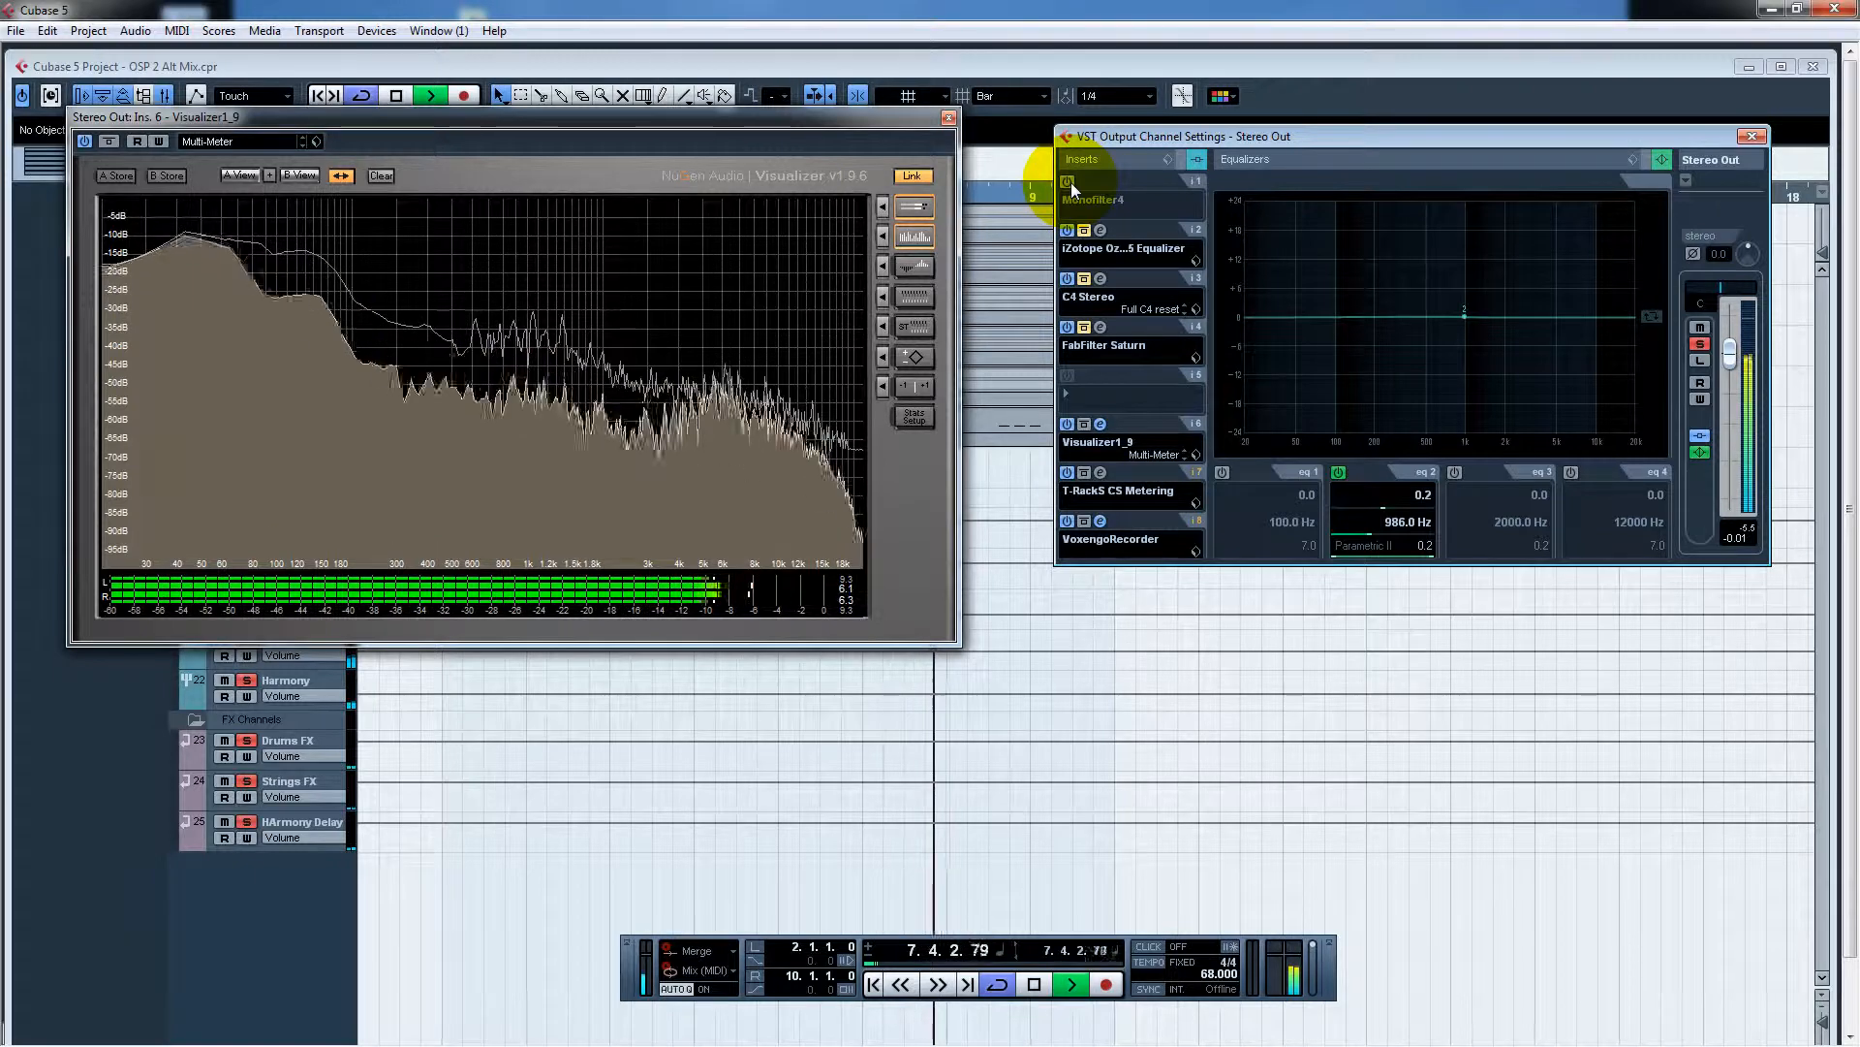
left_click(1072, 182)
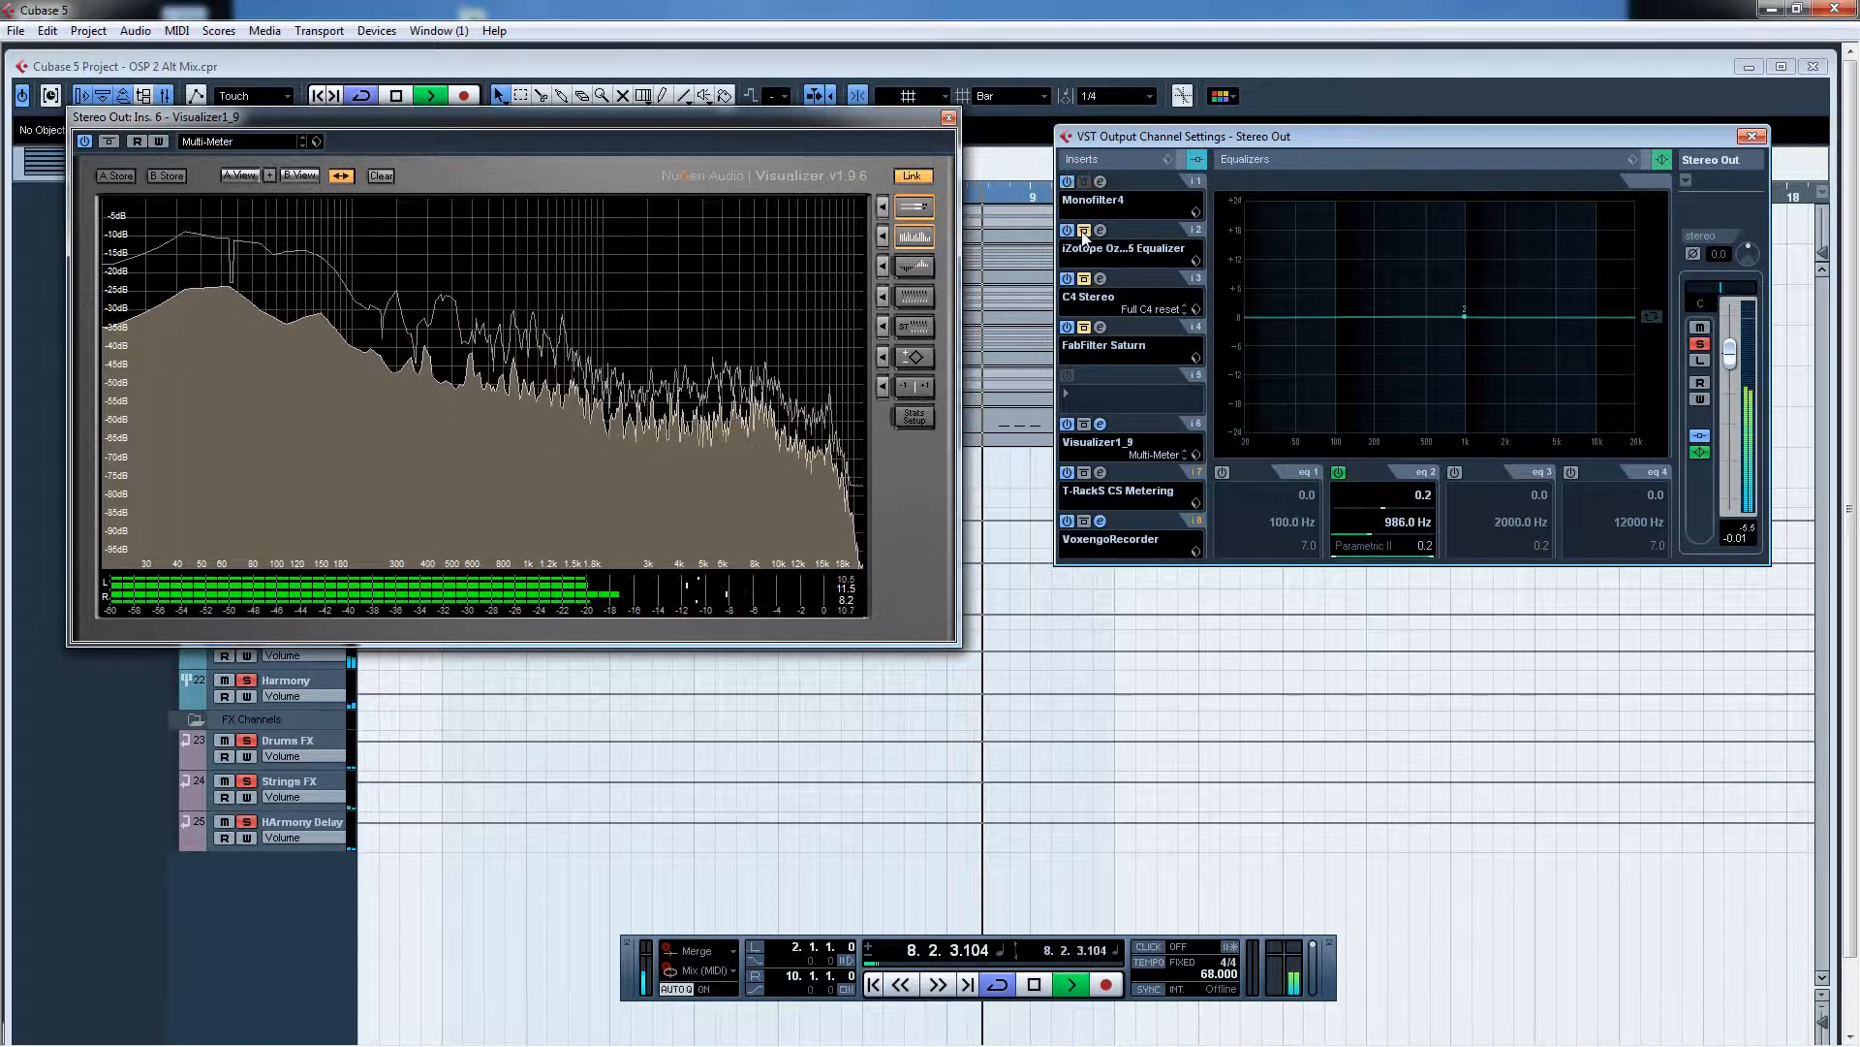
left_click(1086, 327)
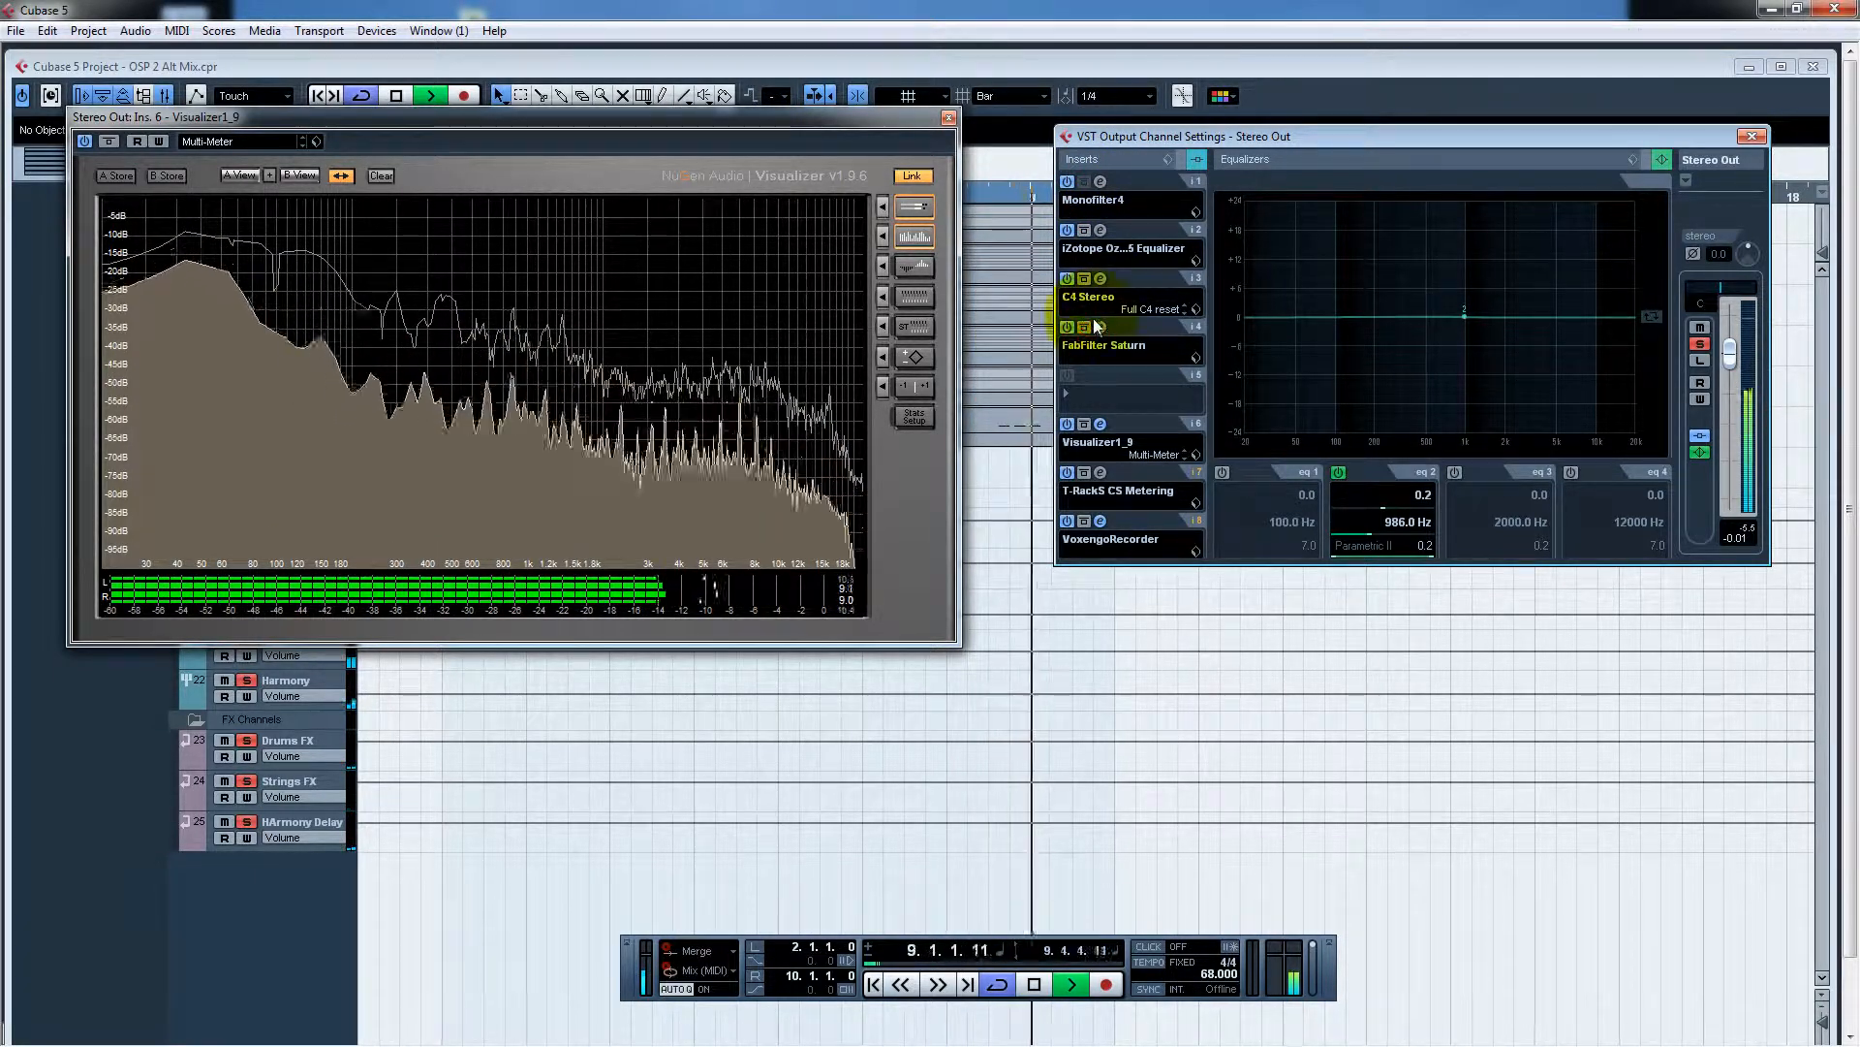